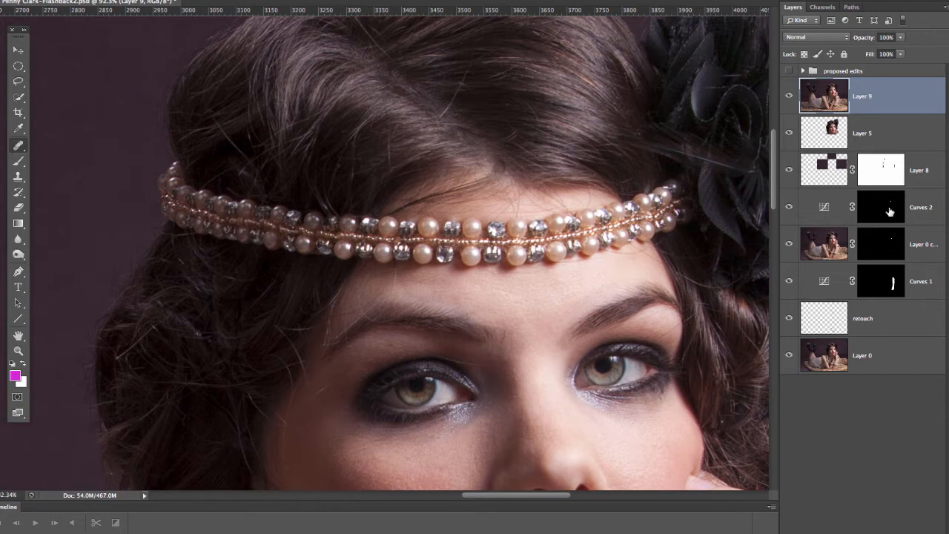
Heal the fine stray hairs on the forehead skin just above the centre of the beaded headband, sampling clean skin nearby.
scroll(466, 161, "up", 5)
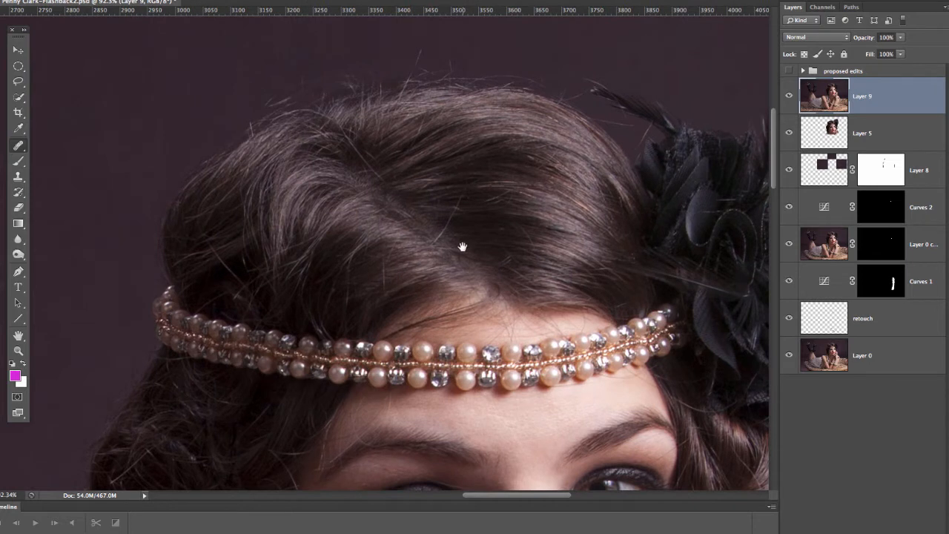
left_click_drag(459, 248, 465, 130)
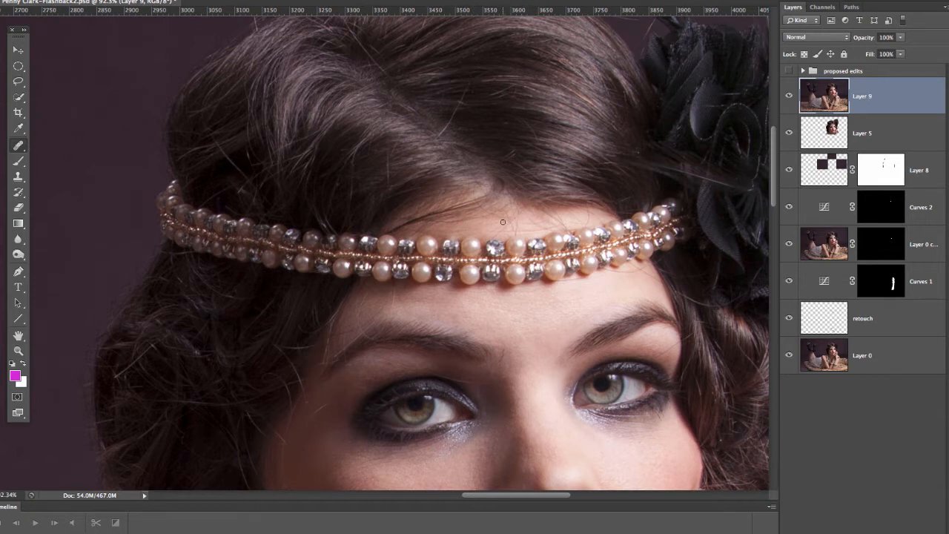
key("z")
mouse_move(504, 228)
left_mouse_down()
mouse_move(545, 225)
mouse_move(514, 210)
mouse_move(556, 212)
mouse_move(519, 205)
mouse_move(540, 233)
left_mouse_up()
key("b")
key("z")
key("b")
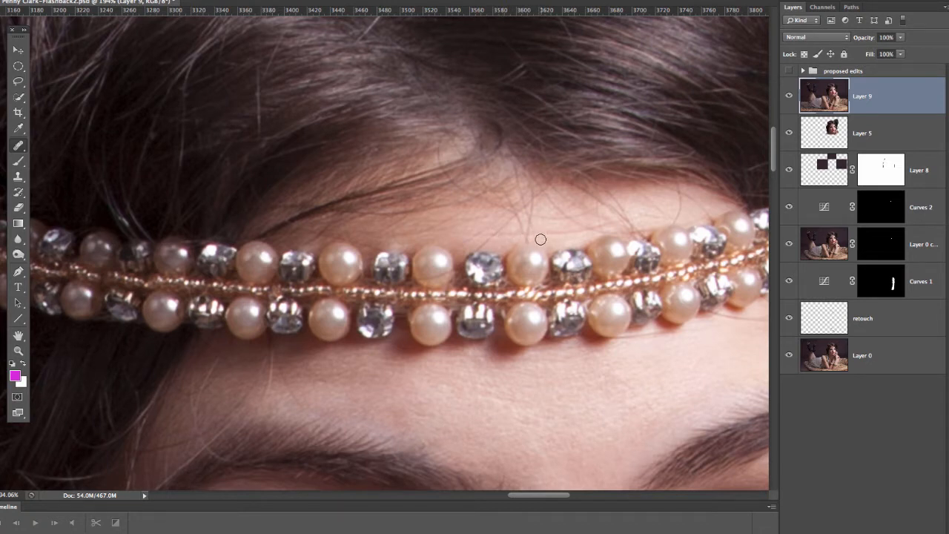
left_click(551, 233, "alt")
mouse_move(533, 234)
left_mouse_down()
mouse_move(529, 223)
mouse_move(534, 239)
mouse_move(525, 238)
mouse_move(522, 224)
left_mouse_up()
left_click(542, 225, "alt")
left_click(517, 234, "alt")
left_click_drag(494, 237, 510, 221)
key("z")
left_click_drag(520, 237, 494, 247)
key("b")
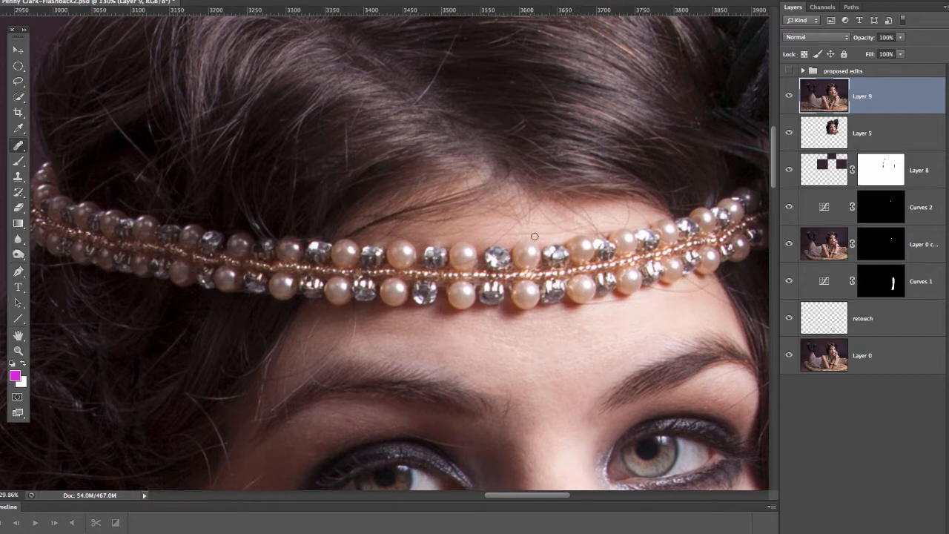
Examine the retouched face from the headband and forehead down to the lips and chin, comparing skin and hair detail.
left_click_drag(527, 376, 519, 125)
mouse_move(500, 313)
left_mouse_down()
mouse_move(514, 248)
mouse_move(509, 191)
mouse_move(445, 197)
mouse_move(406, 289)
mouse_move(438, 264)
left_mouse_up()
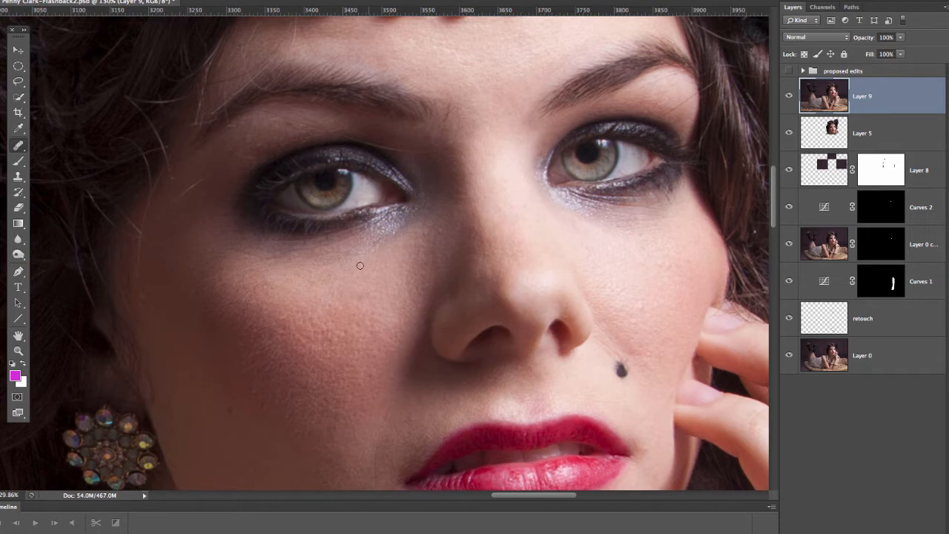
left_click_drag(364, 375, 393, 244)
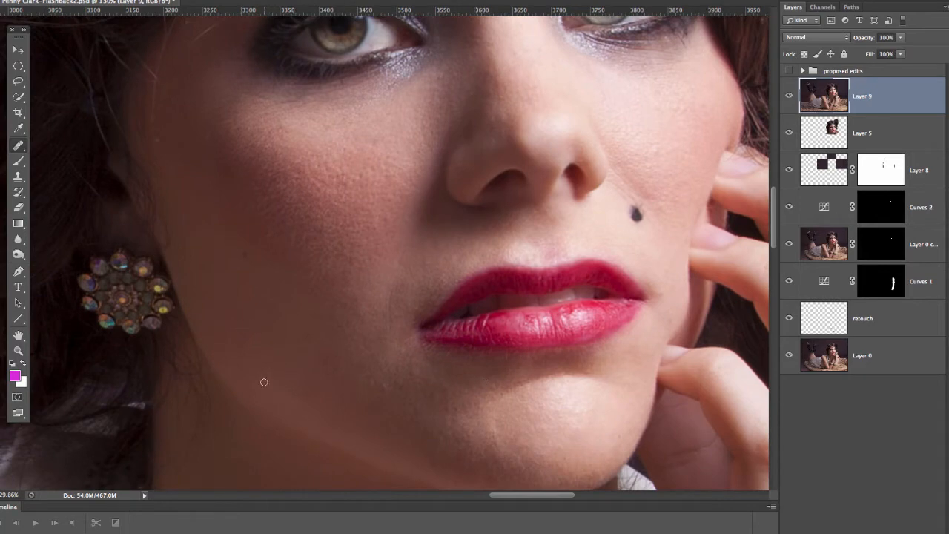
left_click_drag(403, 165, 406, 438)
scroll(475, 365, "up", 5)
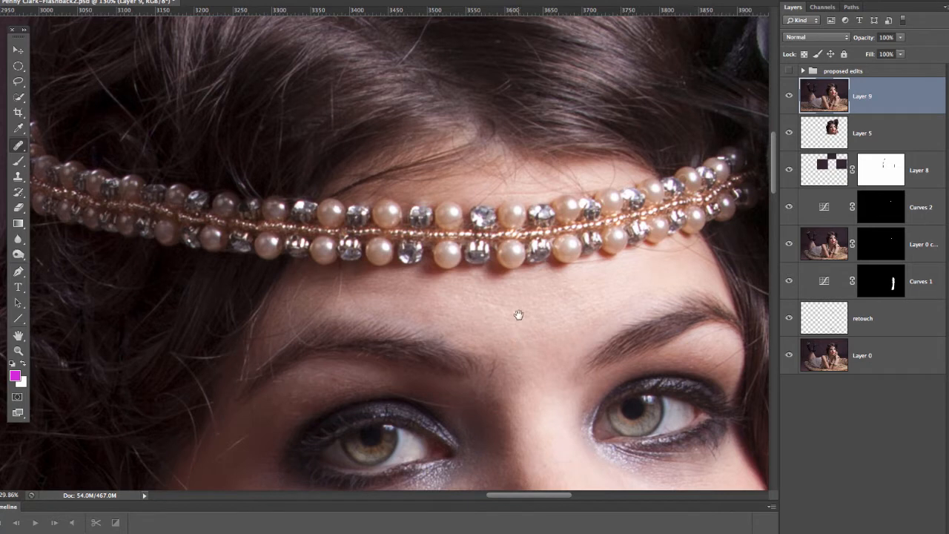
mouse_move(518, 315)
left_mouse_down()
mouse_move(509, 292)
mouse_move(505, 307)
left_mouse_up()
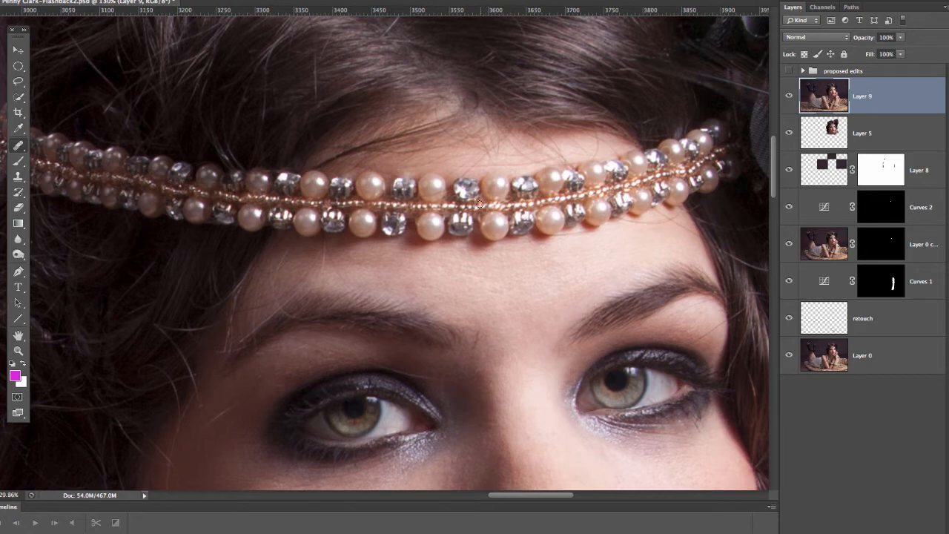
key("ctrl+minus")
key("ctrl+minus")
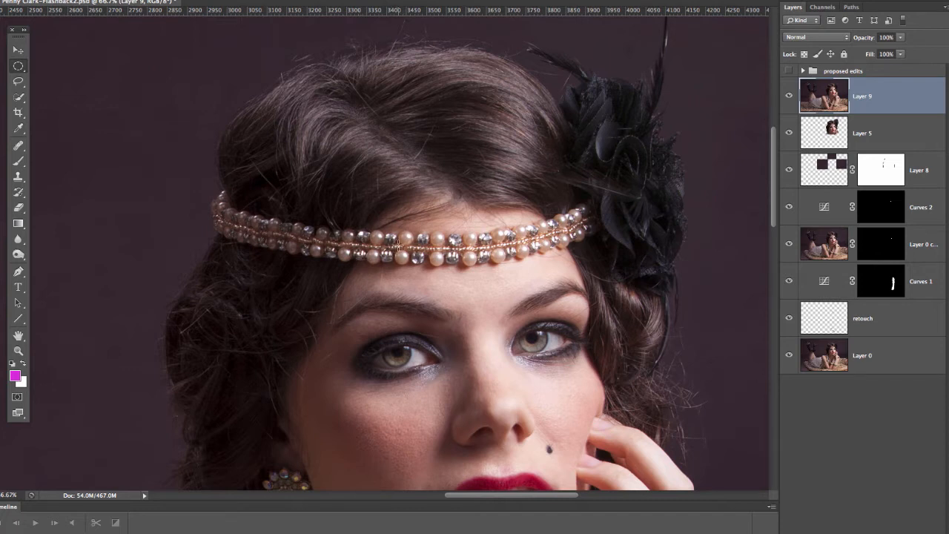
key("w")
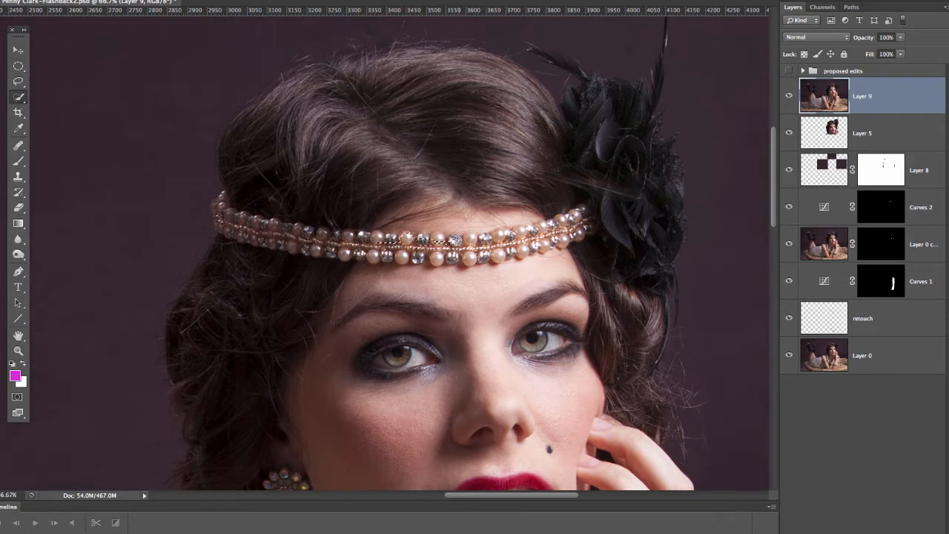
key("z")
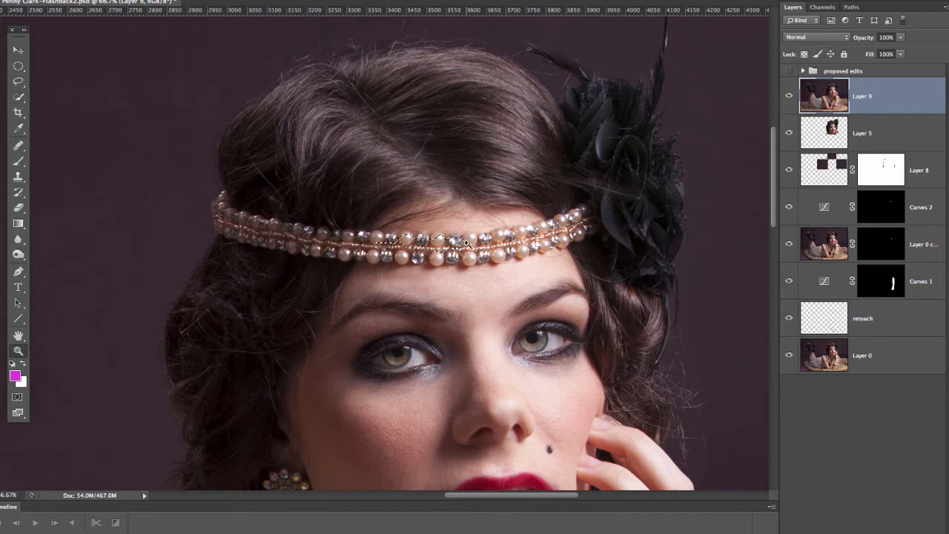
left_click_drag(461, 241, 535, 239)
key("w")
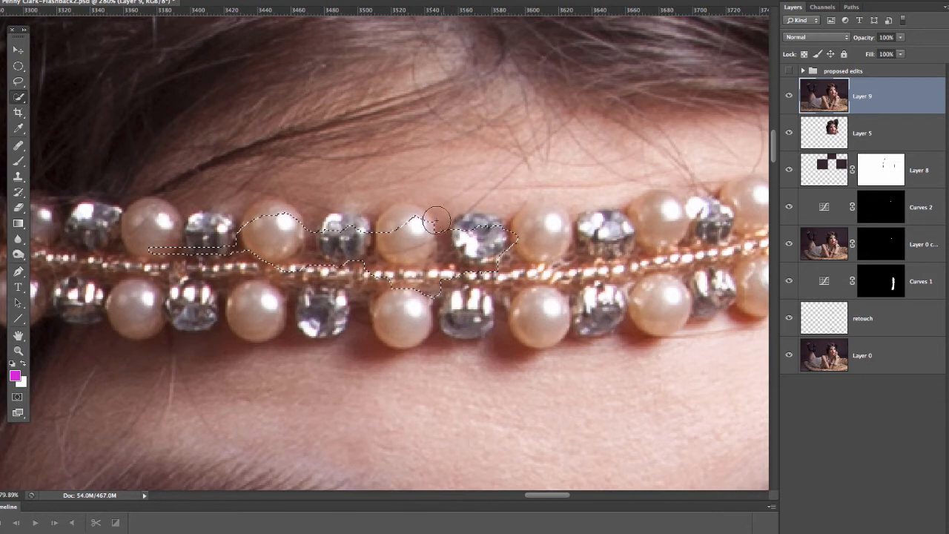
mouse_move(491, 242)
left_mouse_down()
mouse_move(462, 241)
mouse_move(472, 221)
mouse_move(503, 234)
mouse_move(547, 224)
mouse_move(556, 239)
mouse_move(523, 228)
left_mouse_up()
key("ctrl+d")
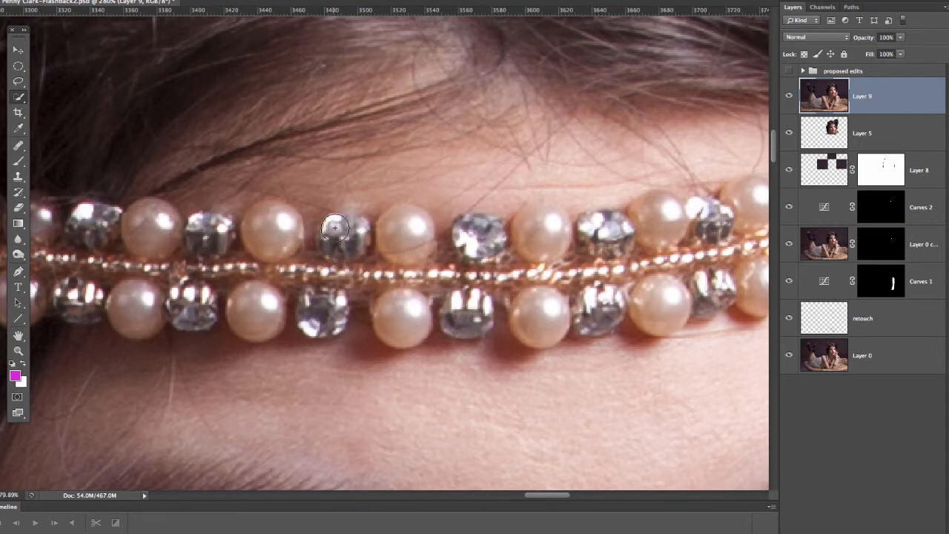
Build an elliptical marquee selection around five consecutive upper-row stones and pearls, starting with the stone near the hairline.
left_click_drag(335, 228, 406, 220)
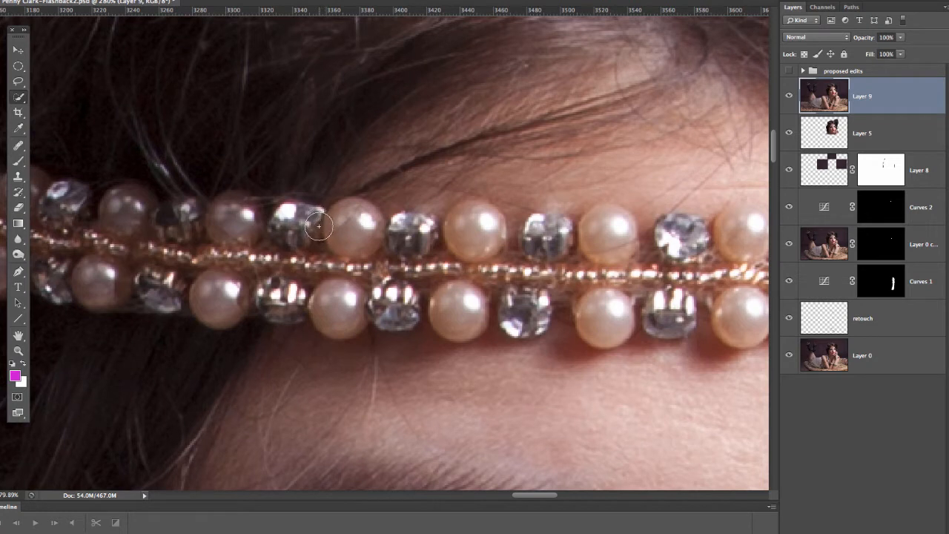
key("m")
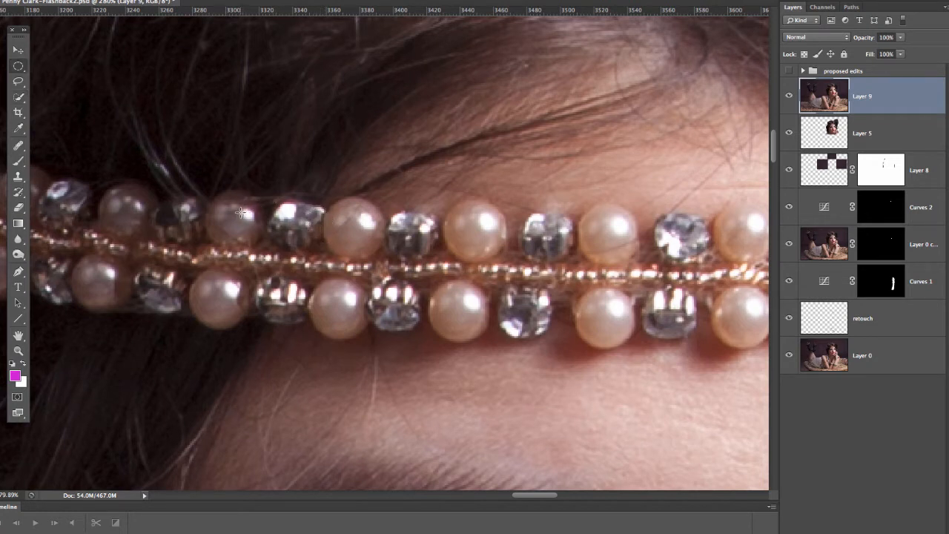
left_click(17, 69)
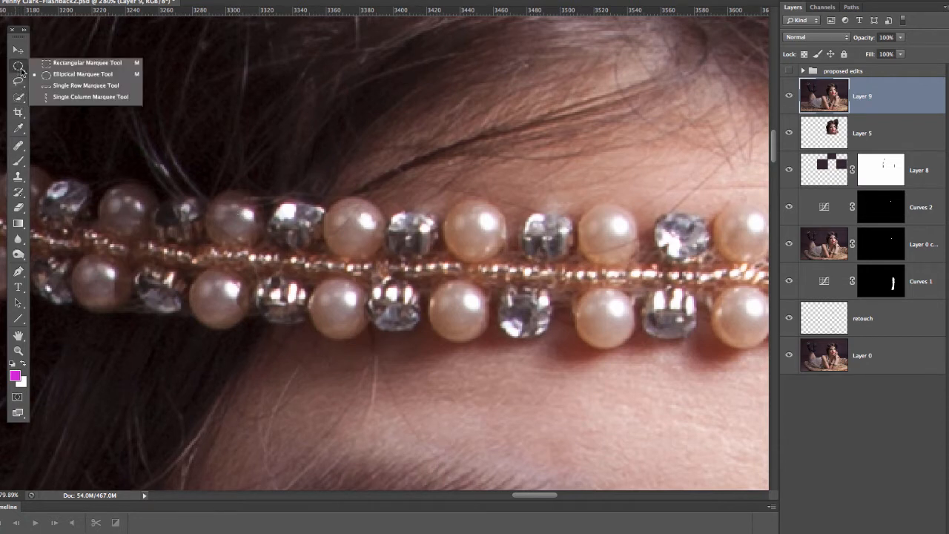
left_click(64, 74)
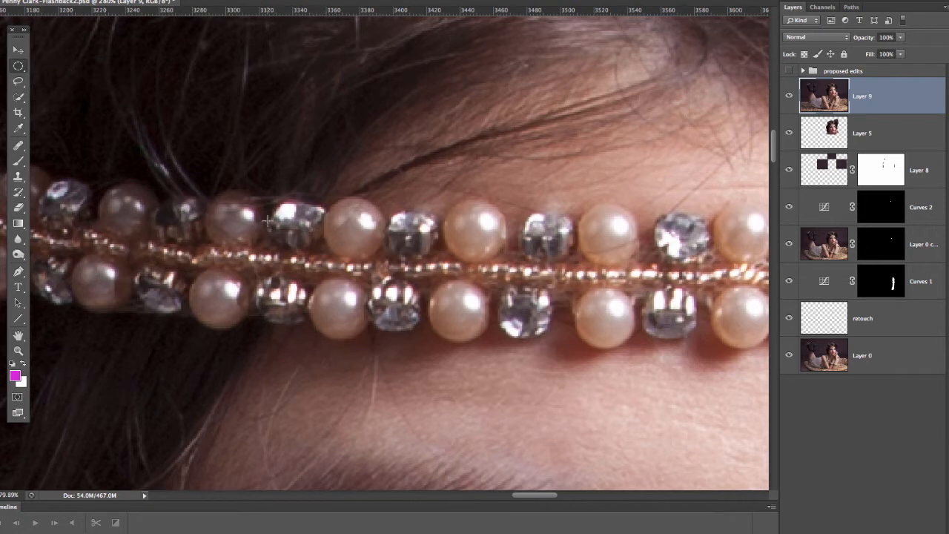
left_click_drag(270, 194, 320, 263)
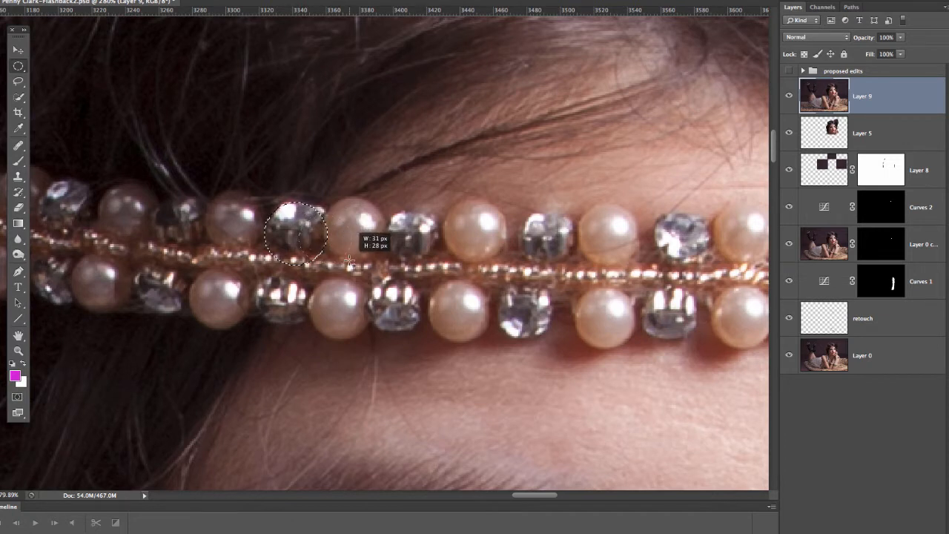
left_click_drag(348, 258, 382, 258)
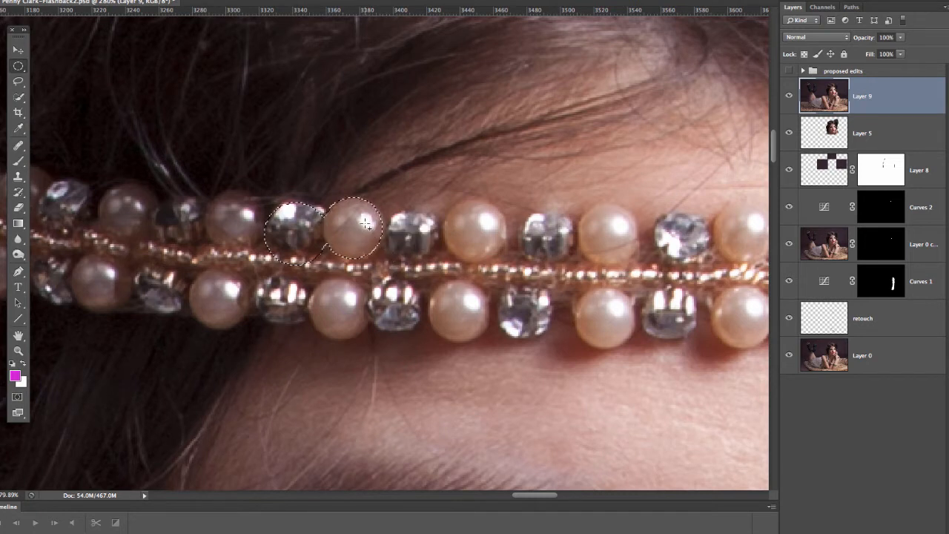
left_click_drag(362, 216, 404, 259)
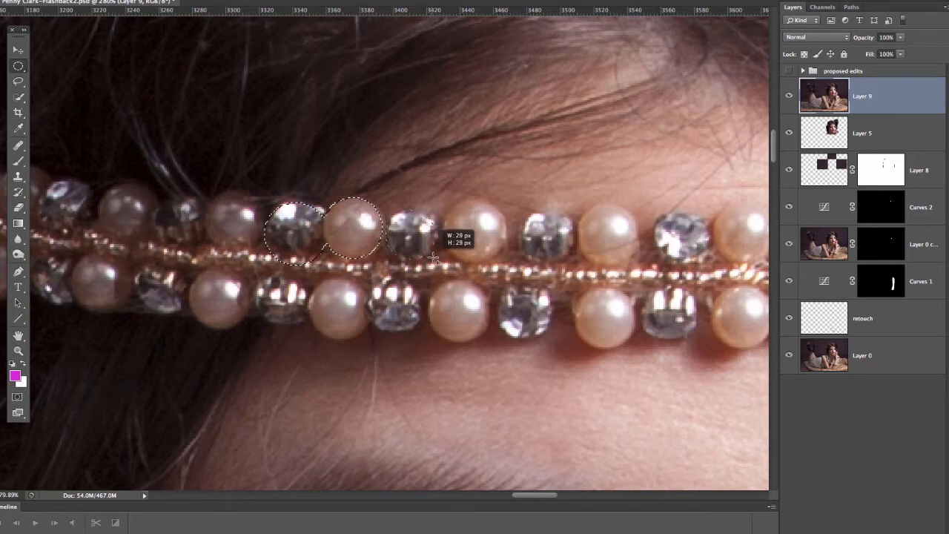
left_click_drag(436, 263, 438, 265)
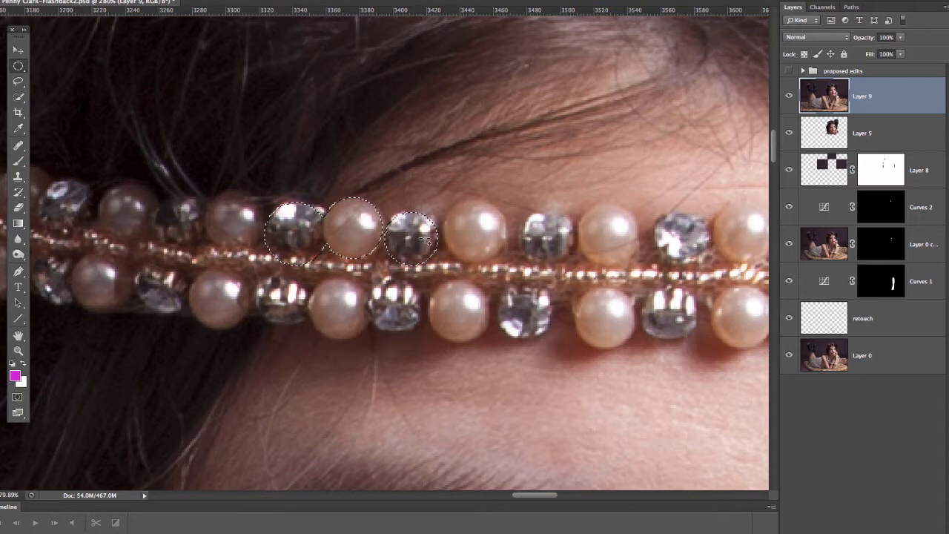
left_click_drag(444, 204, 509, 278)
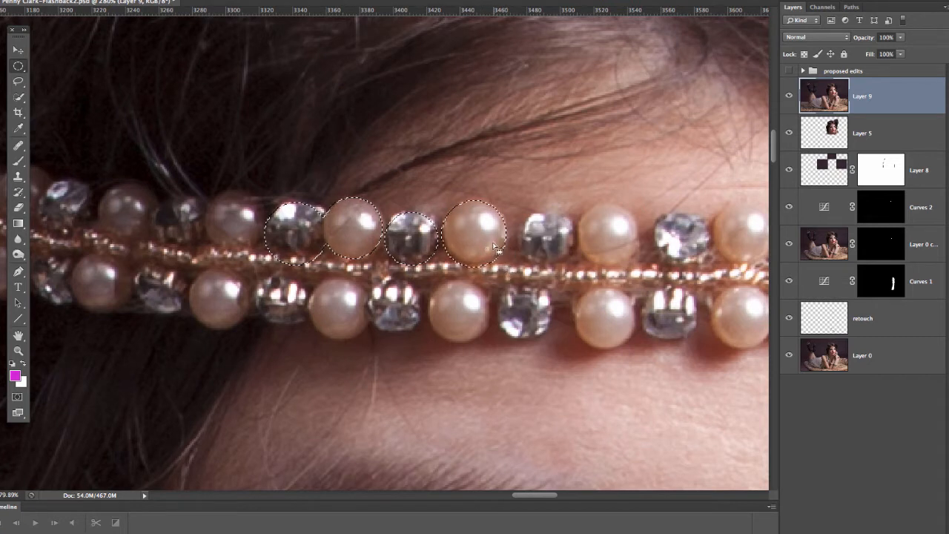
left_click_drag(529, 278, 574, 268)
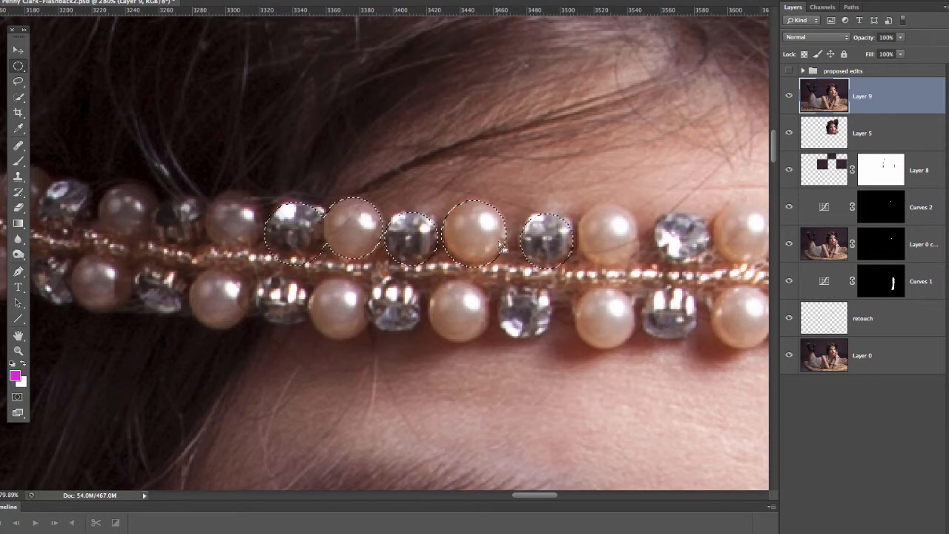
Add the remaining upper-row pearls and stones along the forehead towards the black flower to the selection with elliptical outlines.
left_click_drag(502, 250, 364, 261)
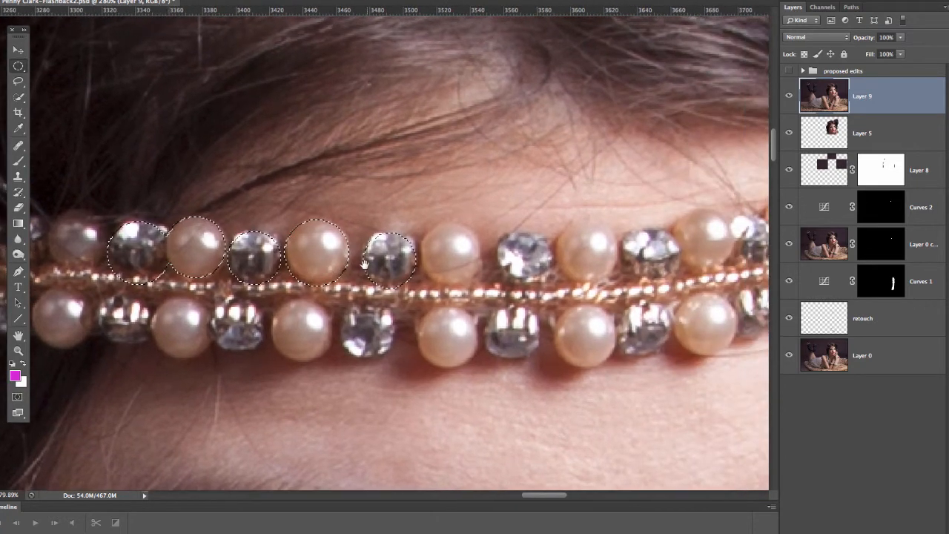
left_click_drag(407, 234, 385, 290)
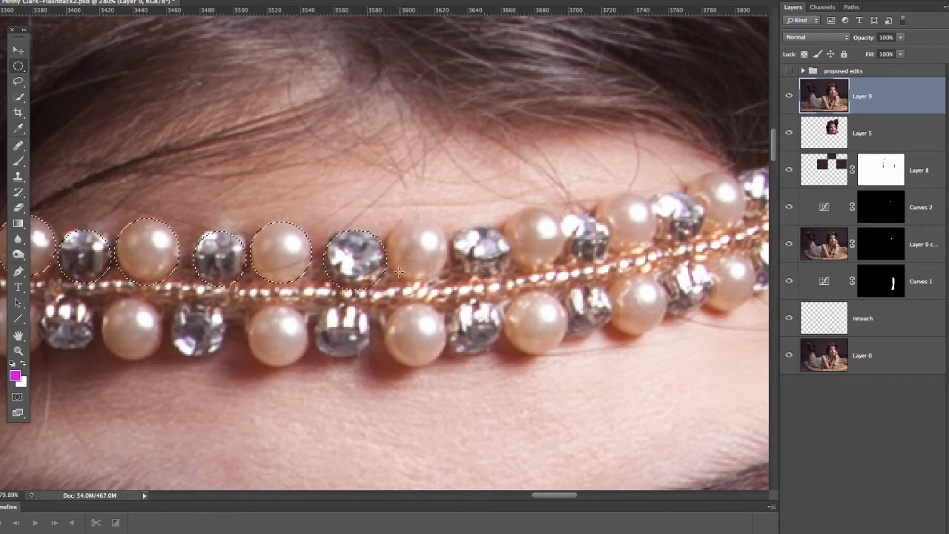
left_click_drag(419, 248, 443, 273)
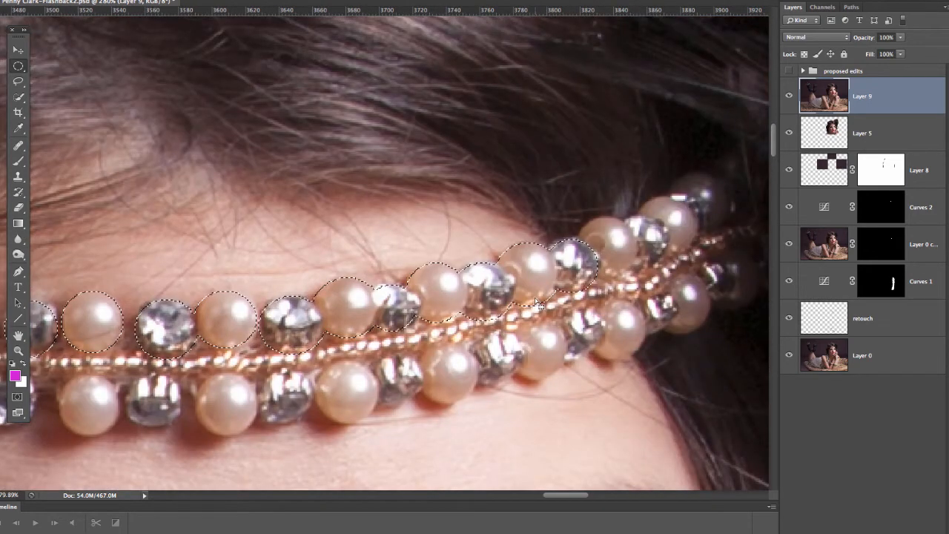
key("z")
left_click_drag(568, 282, 455, 312)
key("m")
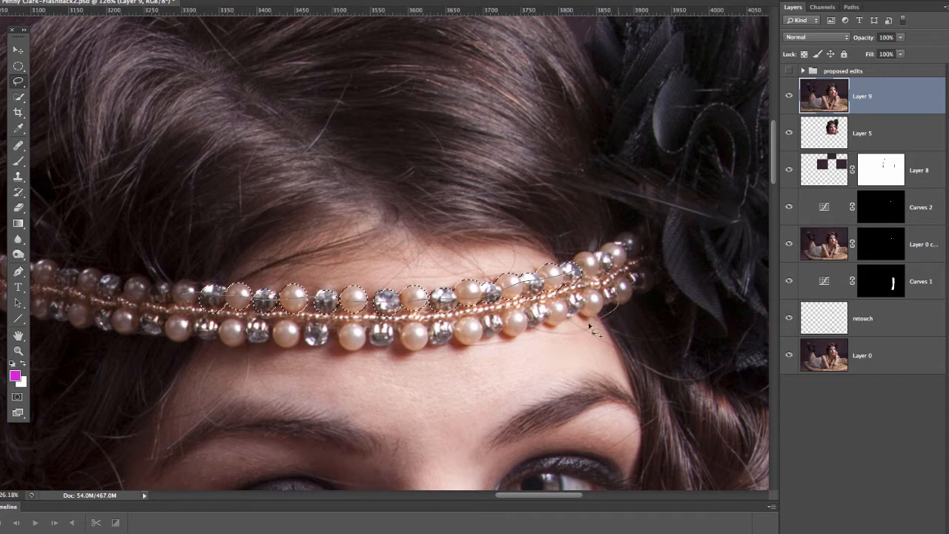
mouse_move(591, 327)
left_mouse_down()
mouse_move(495, 357)
mouse_move(347, 371)
left_mouse_up()
mouse_move(232, 371)
left_mouse_down()
mouse_move(158, 362)
mouse_move(160, 304)
mouse_move(215, 300)
left_mouse_up()
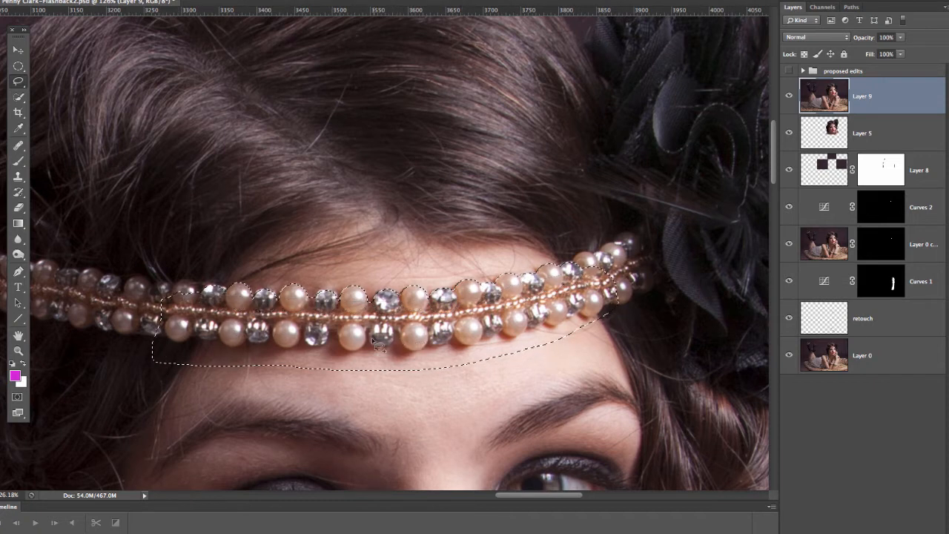
key("z")
left_click(333, 312)
left_click(333, 312)
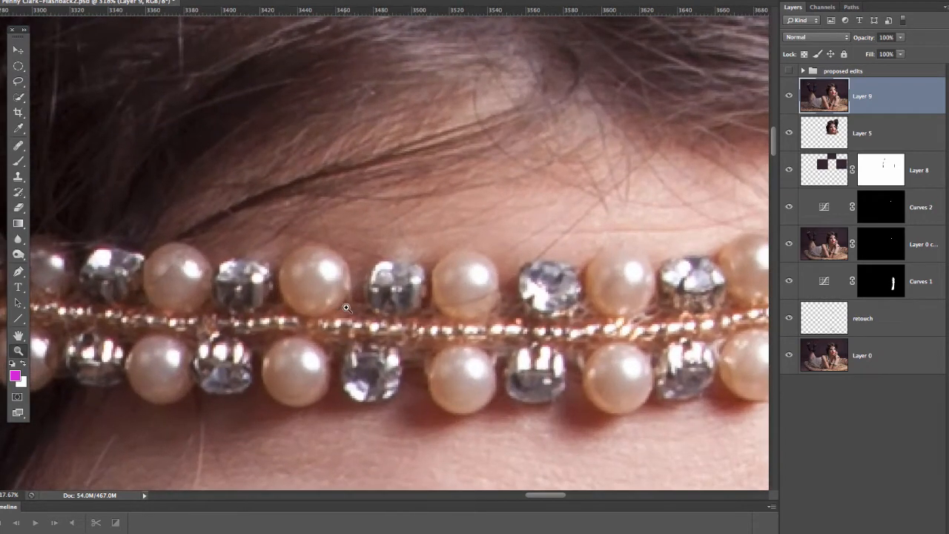
key("l")
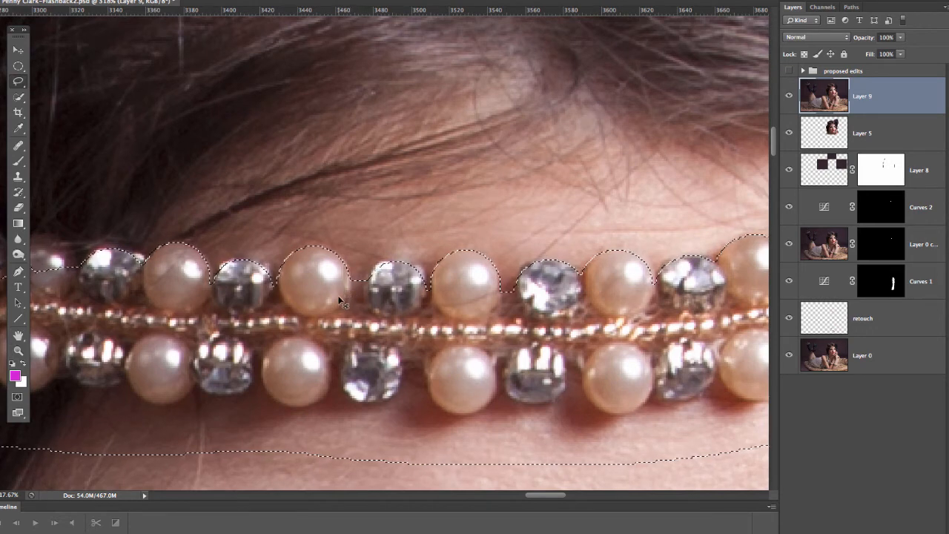
key("super+z")
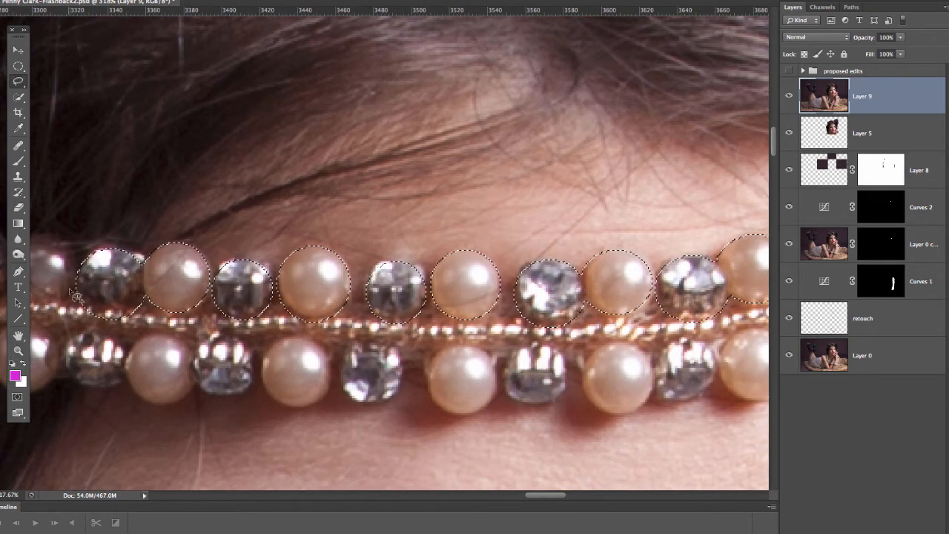
Add the headband's gold chain and lower bead row to the selection with a lasso outline through the upper beads and below the band.
left_click_drag(41, 285, 447, 306)
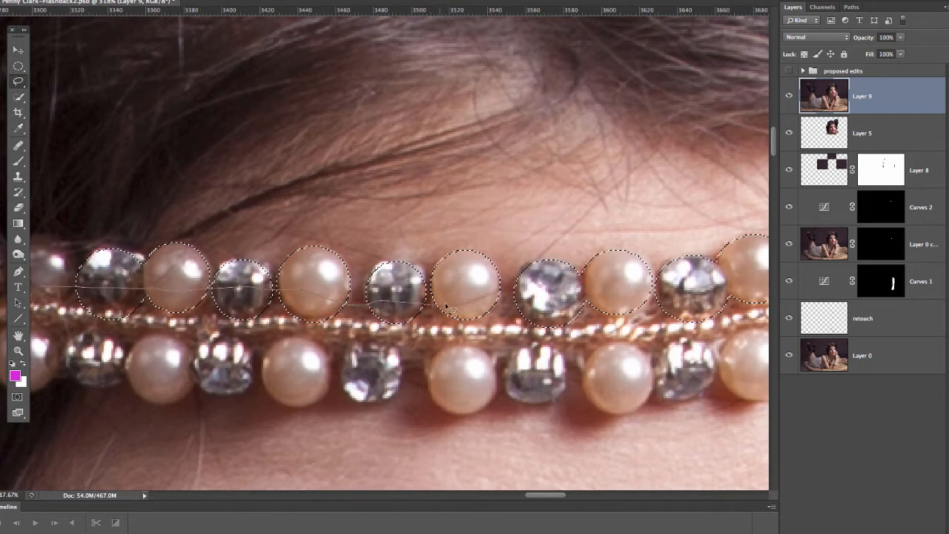
left_click_drag(508, 298, 537, 299)
left_click_drag(711, 299, 445, 324)
left_click_drag(511, 316, 650, 277)
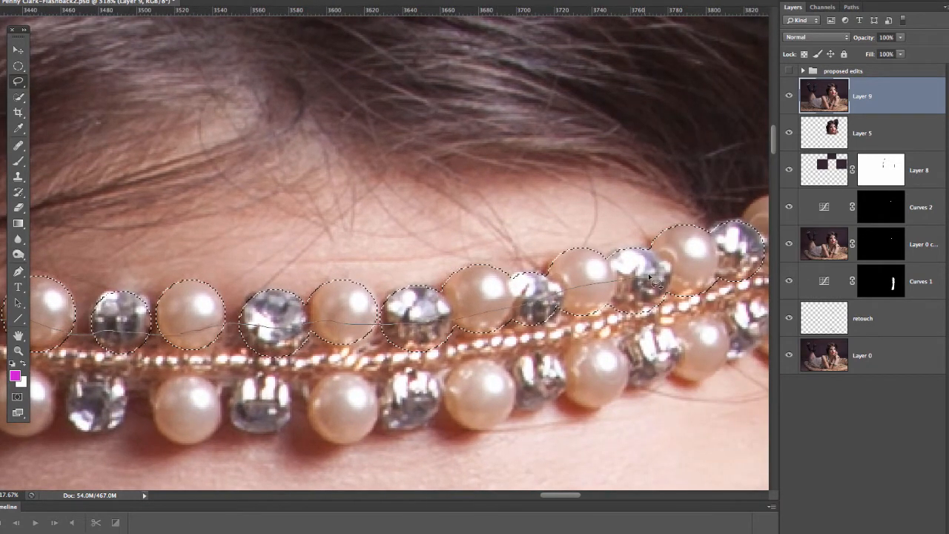
mouse_move(769, 255)
left_mouse_down()
mouse_move(768, 381)
mouse_move(710, 424)
mouse_move(575, 448)
mouse_move(291, 466)
left_mouse_up()
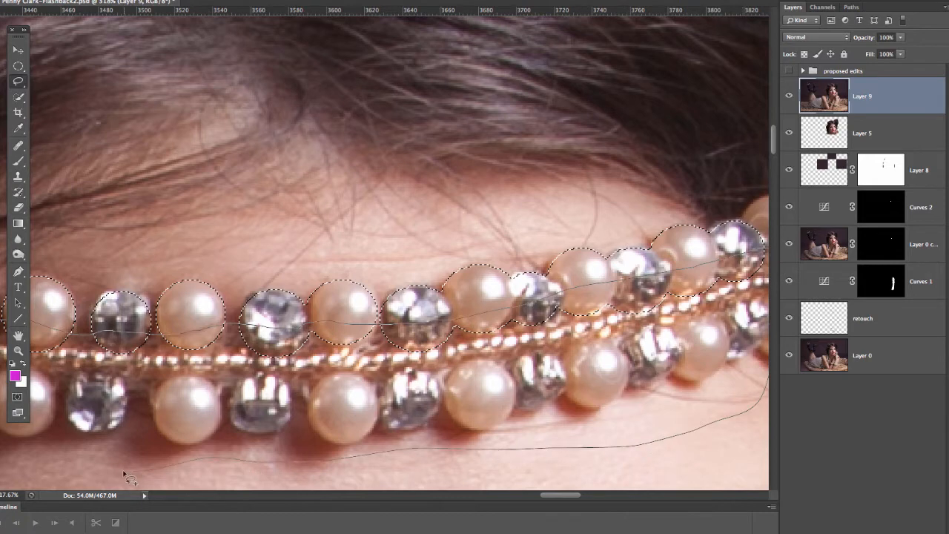
mouse_move(124, 475)
left_mouse_down()
mouse_move(15, 471)
mouse_move(1, 480)
mouse_move(20, 458)
mouse_move(401, 425)
mouse_move(443, 433)
mouse_move(355, 439)
mouse_move(180, 425)
mouse_move(149, 320)
mouse_move(171, 282)
mouse_move(222, 279)
left_mouse_up()
key("space")
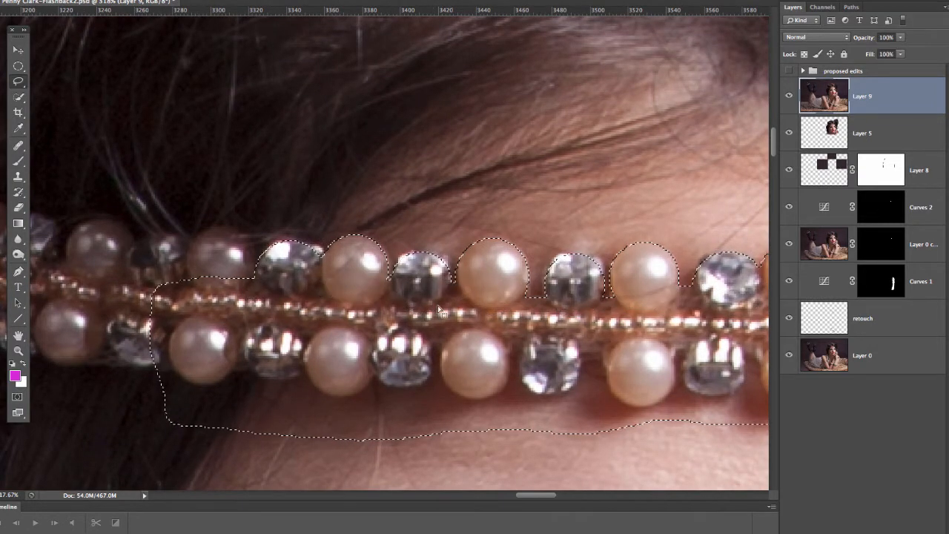
Extend the headband selection with a freehand lasso outline to include a strip of forehead skin below the lower bead row.
key("z")
left_click_drag(442, 313, 407, 320)
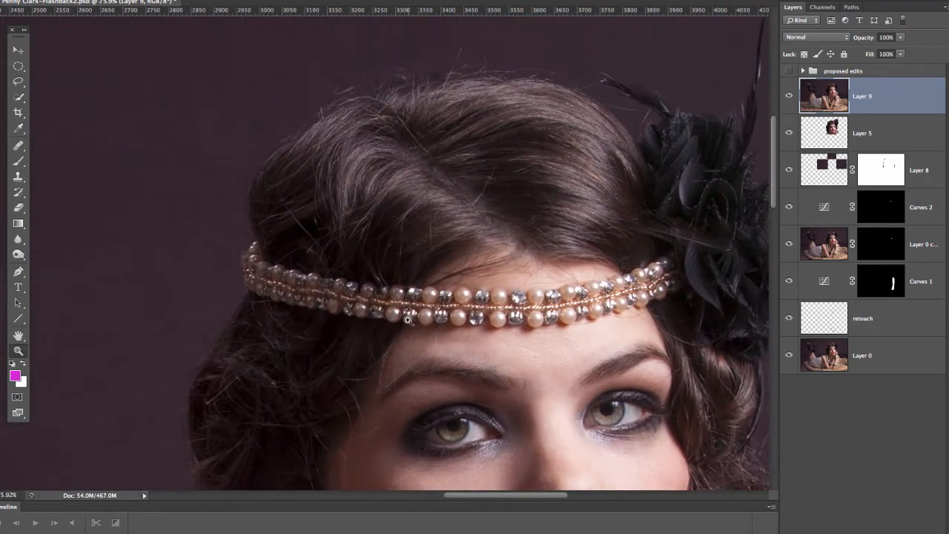
key("l")
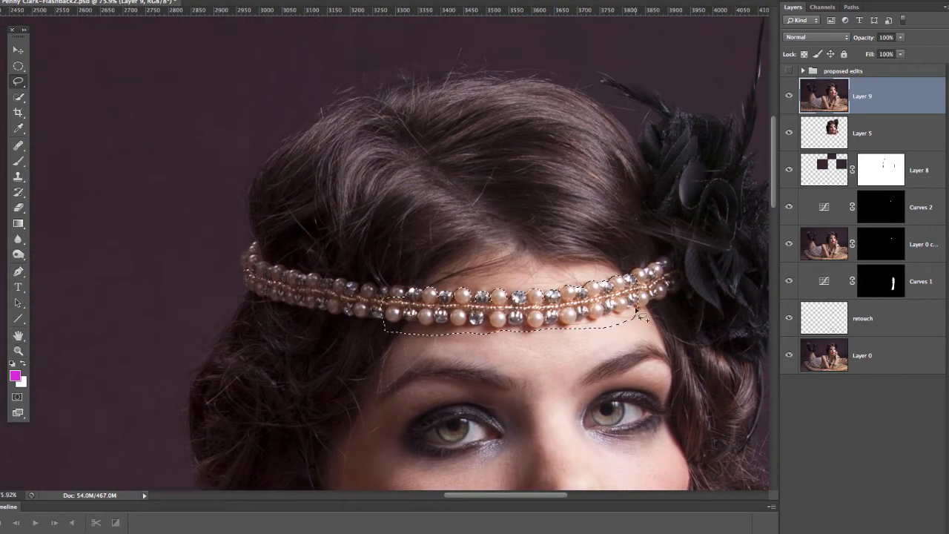
mouse_move(622, 320)
left_mouse_down()
mouse_move(562, 343)
mouse_move(483, 354)
left_mouse_up()
left_click_drag(422, 340, 495, 334)
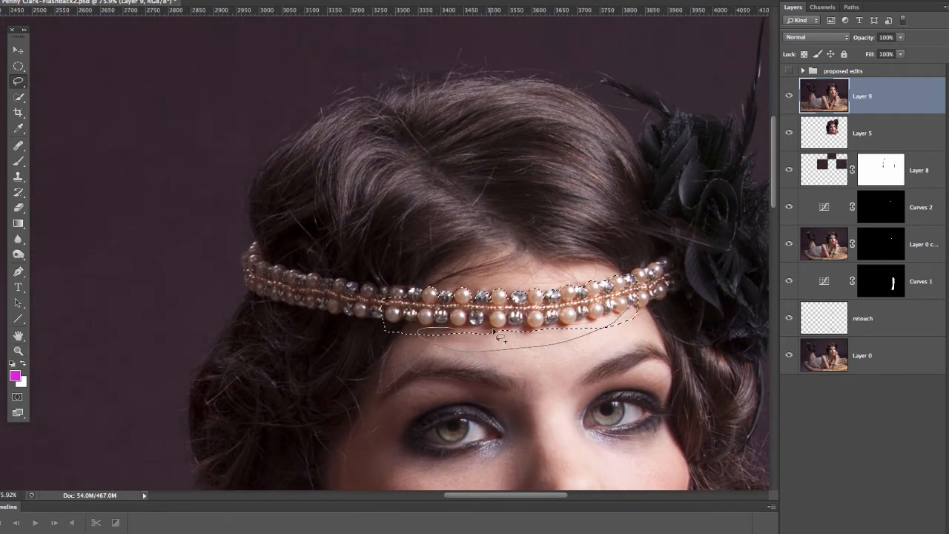
left_click_drag(569, 316, 580, 321)
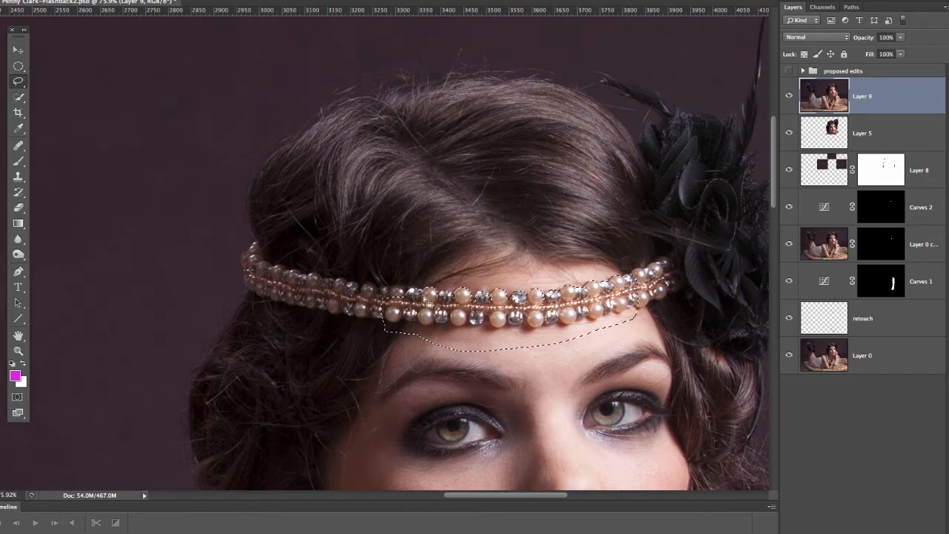
Add the upper-row pearl beside the first selected stone near the hairline to the headband selection with an elliptical outline.
key("z")
left_click_drag(399, 296, 455, 293)
key("l")
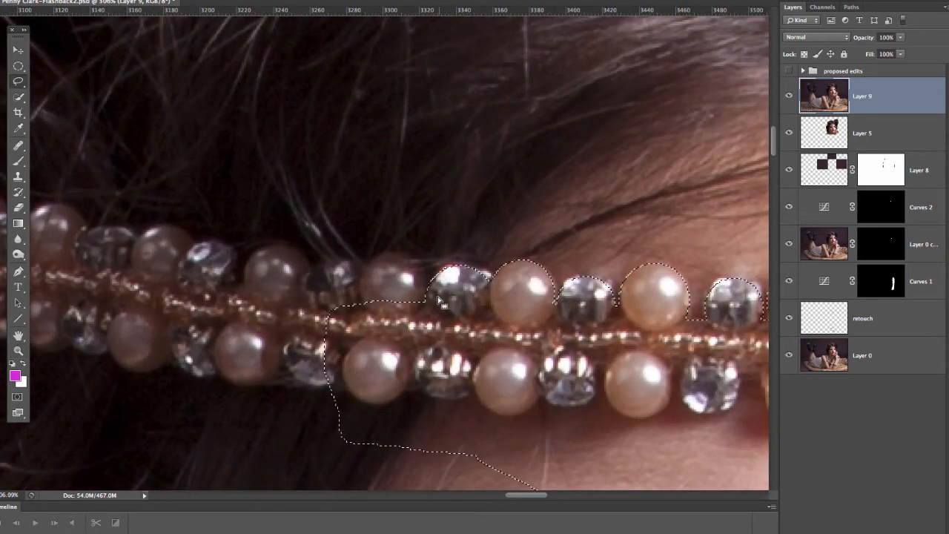
key("m")
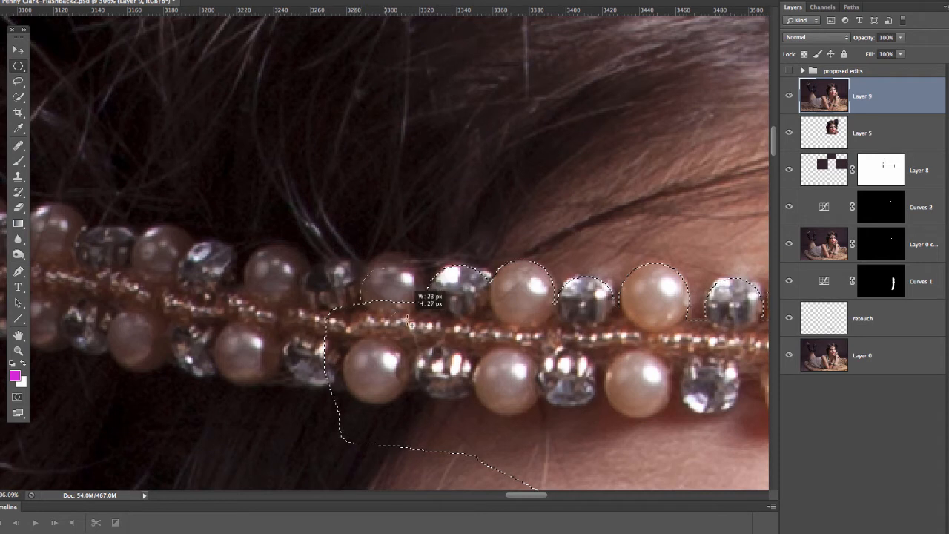
left_click_drag(410, 324, 382, 320)
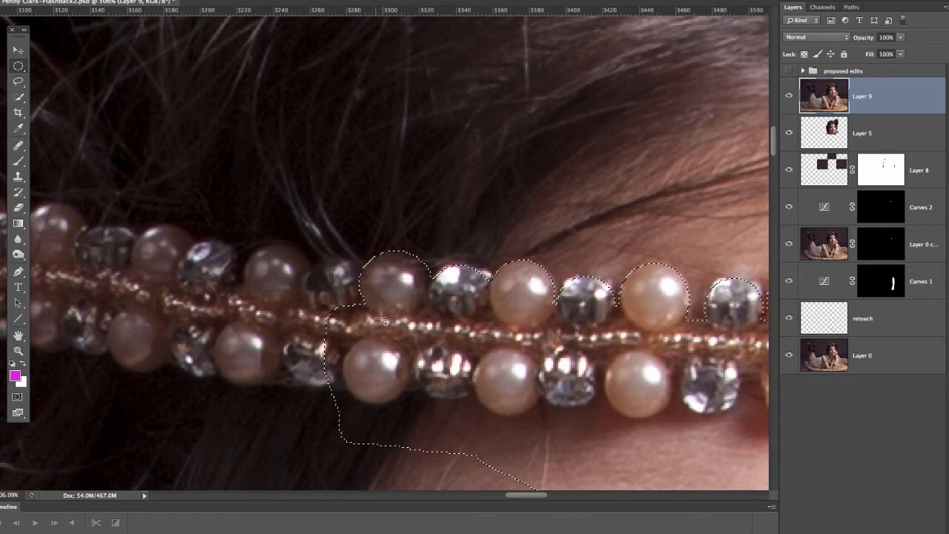
Add the next upper-row pearls and stones towards the black flower to the headband selection with elliptical outlines.
left_click_drag(676, 295, 255, 333)
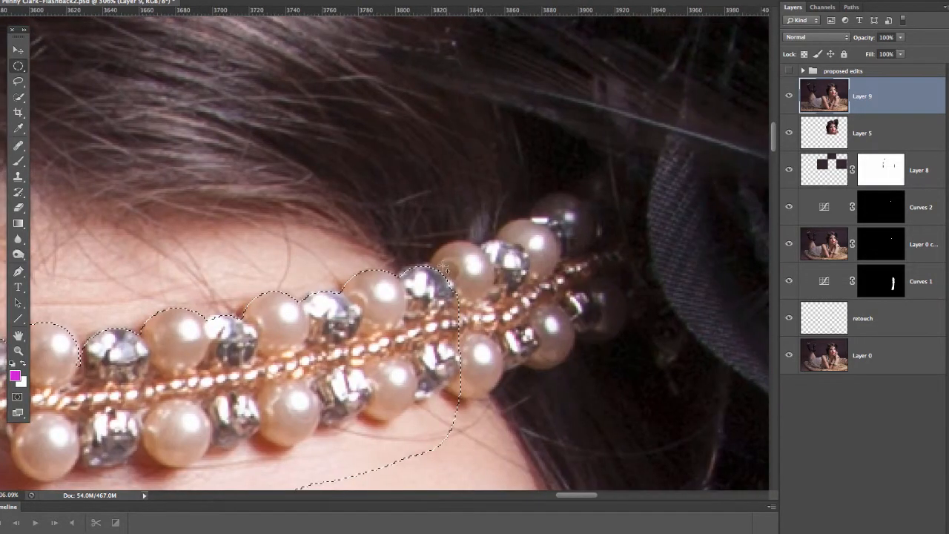
left_click_drag(507, 316, 536, 294)
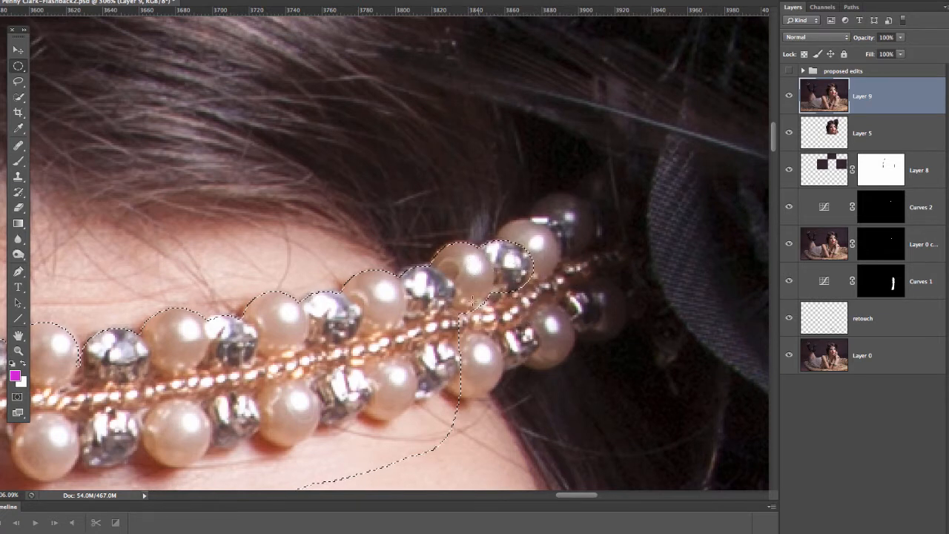
left_click_drag(400, 299, 215, 312)
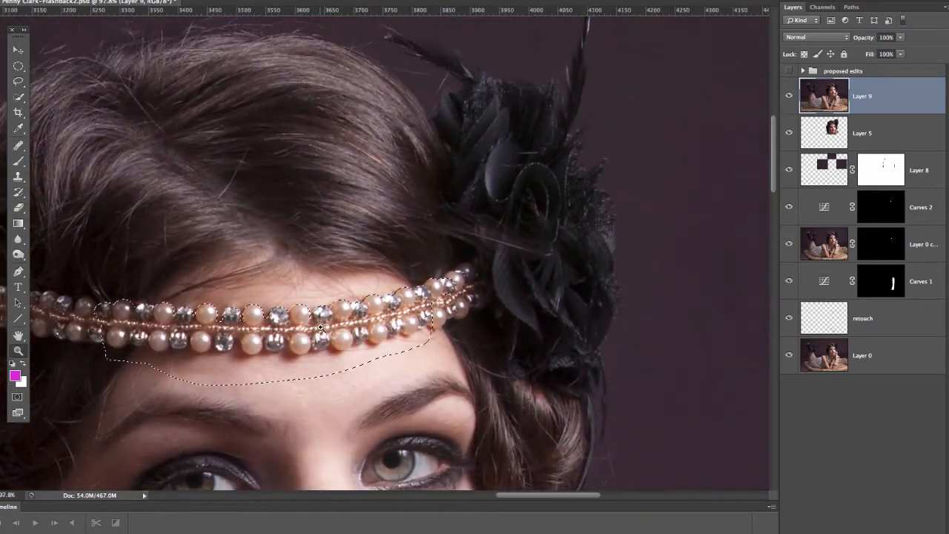
scroll(395, 326, "left", 5)
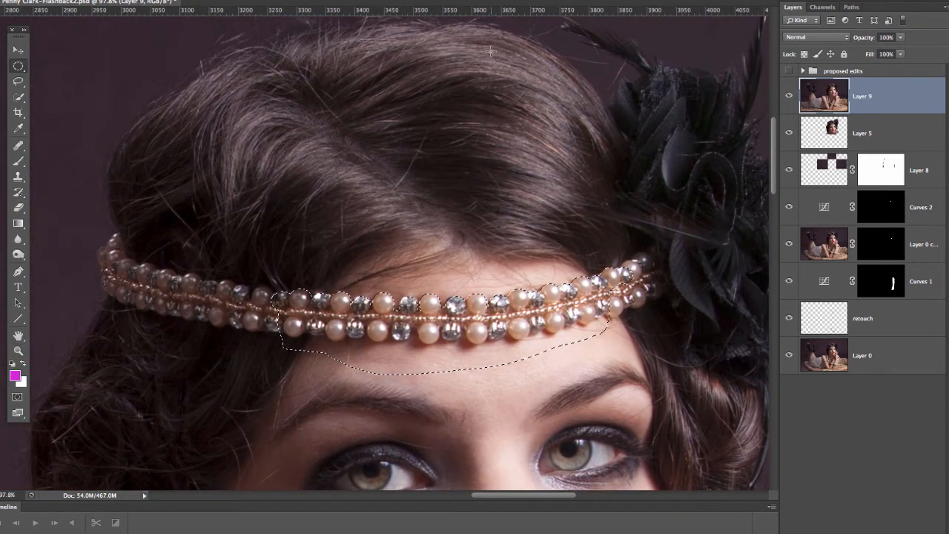
Refine the edge of the headband selection and copy the selected area from Layer 9 onto a new layer.
key("ctrl+alt+r")
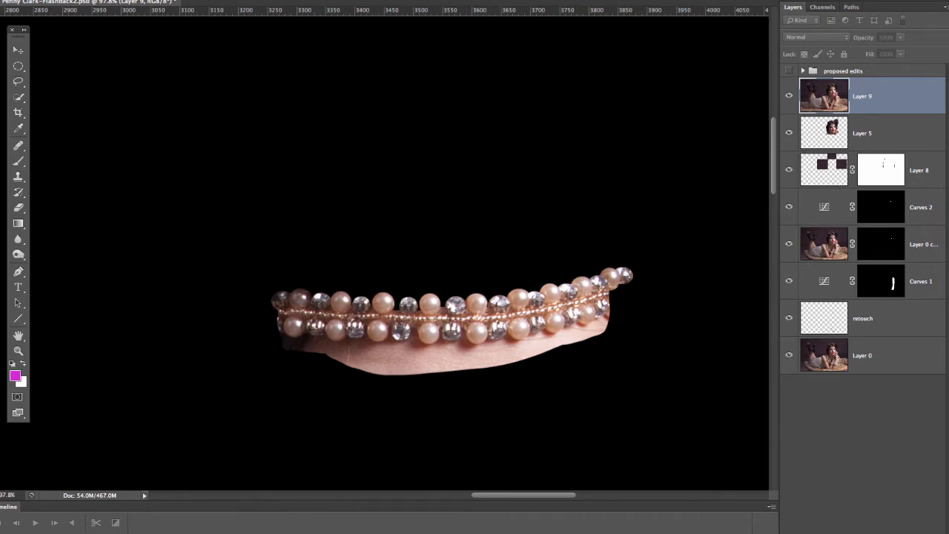
left_click_drag(948, 35, 927, 46)
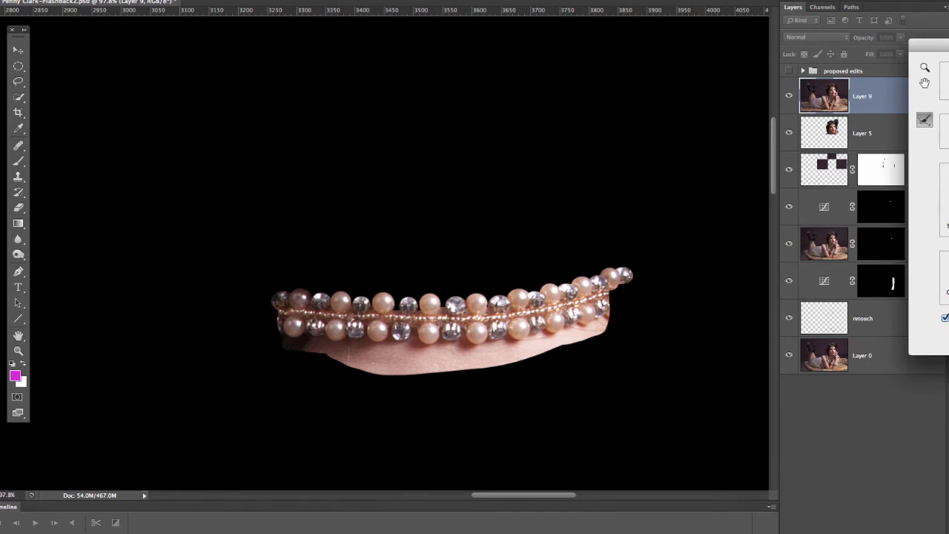
key("Return")
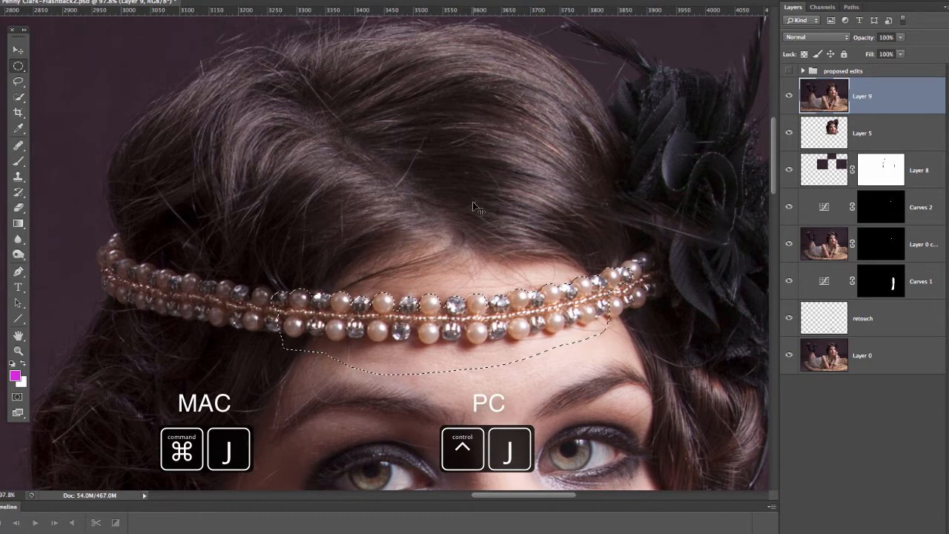
key("super+j")
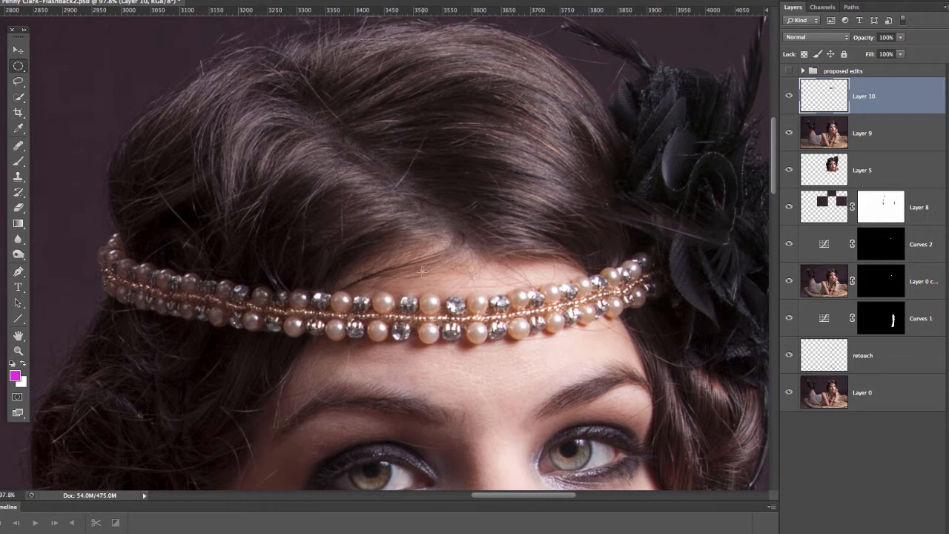
Lasso the strip of forehead between the hairline and the headband, and move that outline down over the forehead between the eyebrows.
key("l")
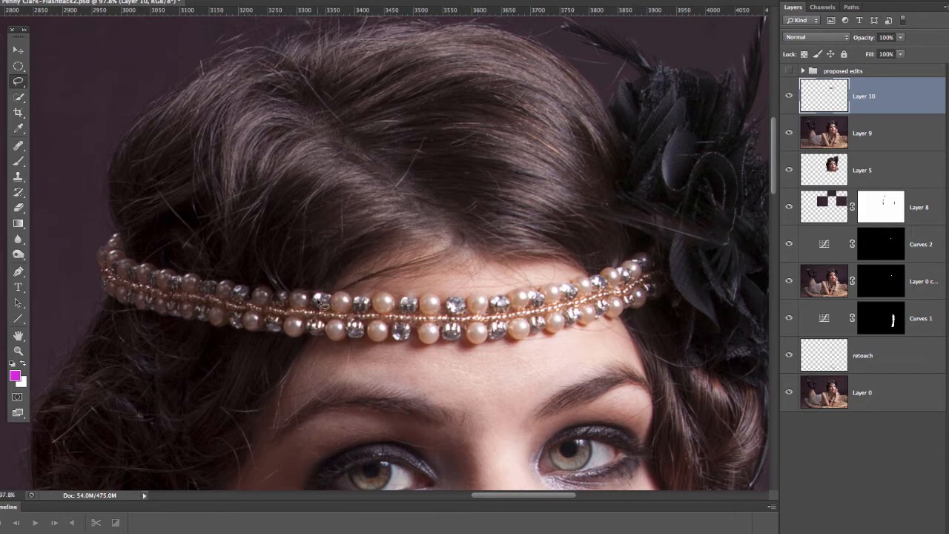
left_click_drag(323, 295, 392, 255)
left_click_drag(501, 254, 584, 266)
left_click_drag(551, 302, 494, 305)
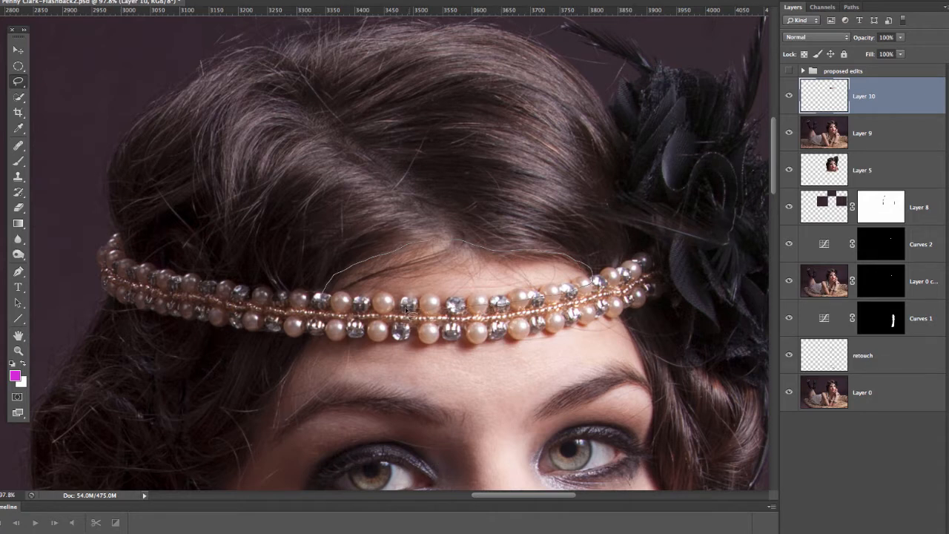
mouse_move(406, 310)
left_mouse_down()
mouse_move(335, 306)
mouse_move(318, 295)
left_mouse_up()
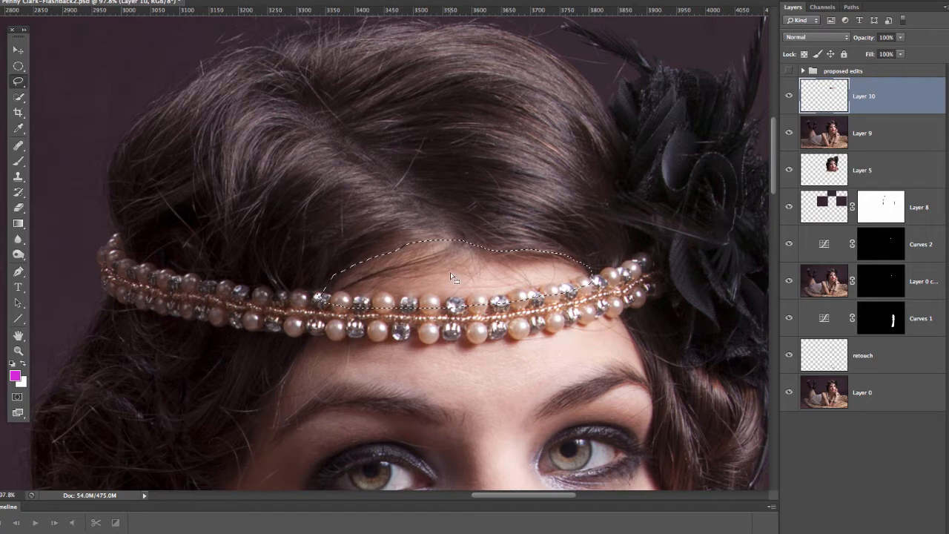
left_click_drag(450, 277, 483, 373)
scroll(483, 373, "down", 3)
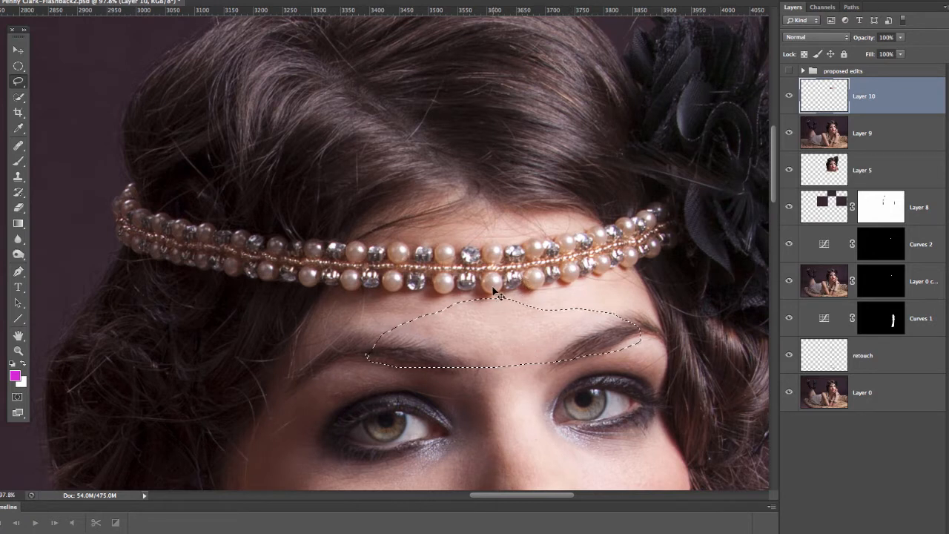
Transform the selection outline, shrinking and repositioning it to fit the clear forehead skin above and between the eyebrows.
key("ctrl+t")
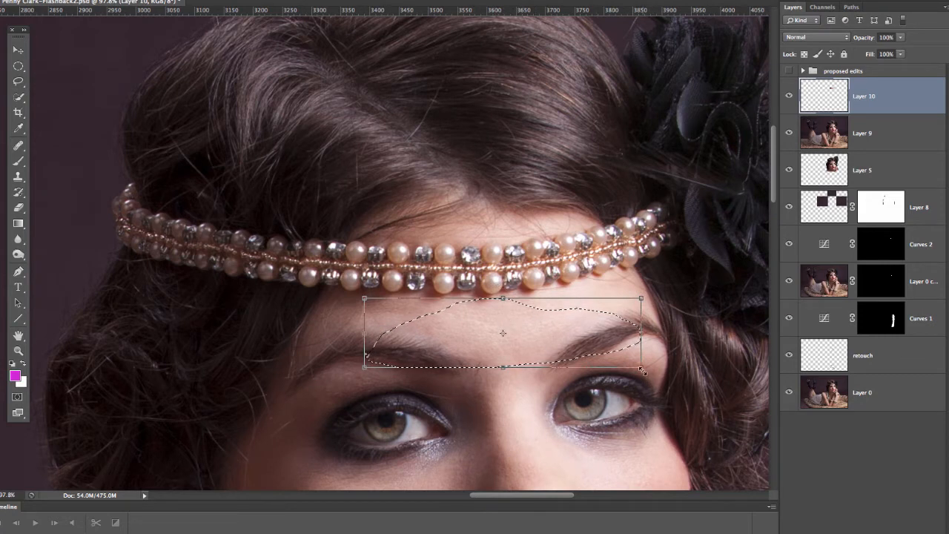
left_click_drag(627, 373, 561, 354)
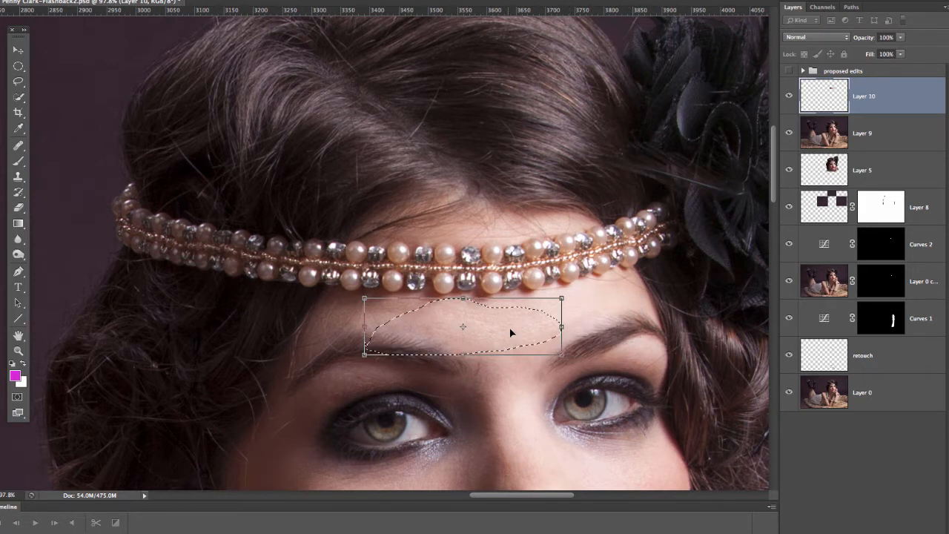
left_click_drag(512, 333, 554, 333)
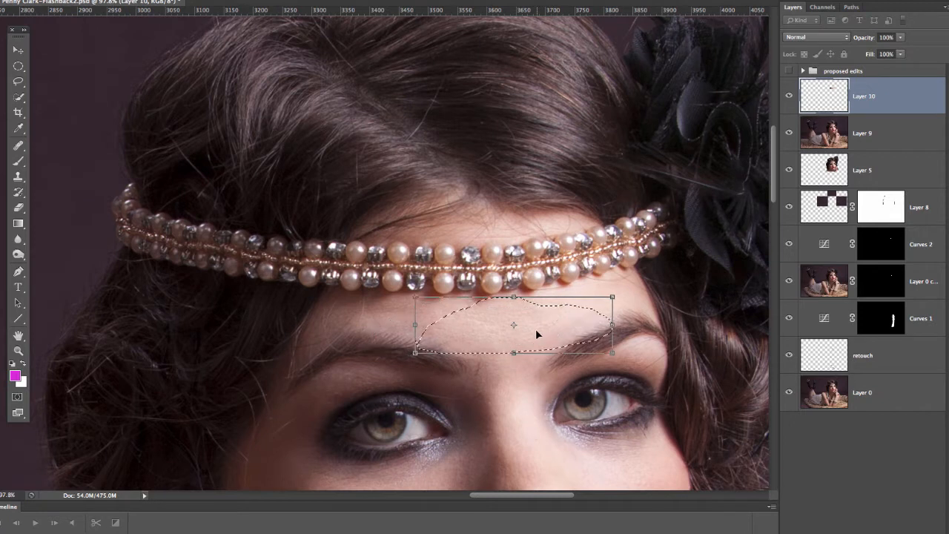
left_click_drag(416, 352, 436, 347)
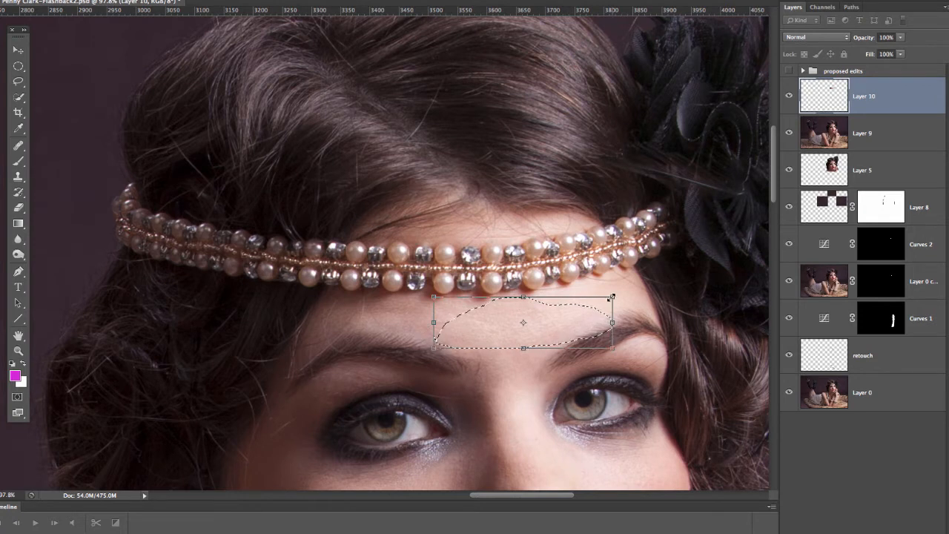
left_click_drag(613, 323, 536, 322)
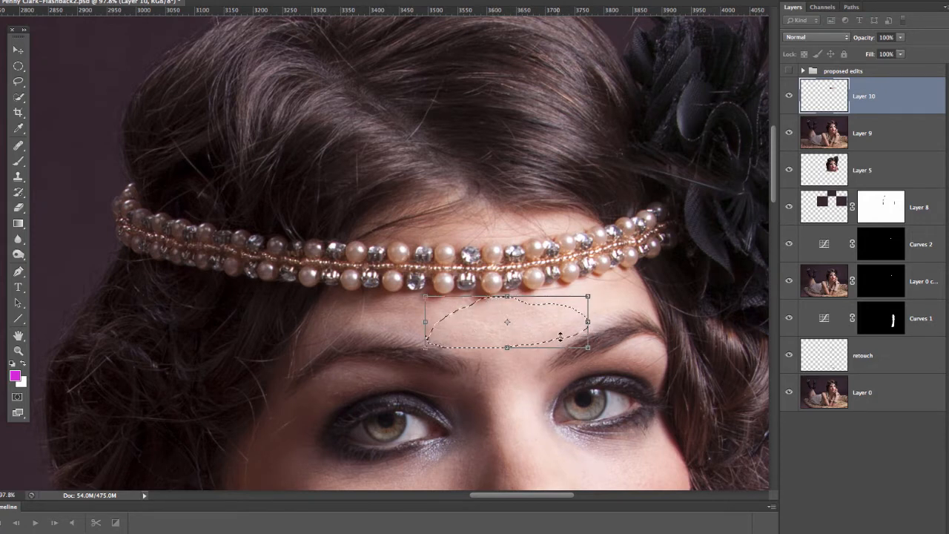
left_click_drag(508, 322, 515, 319)
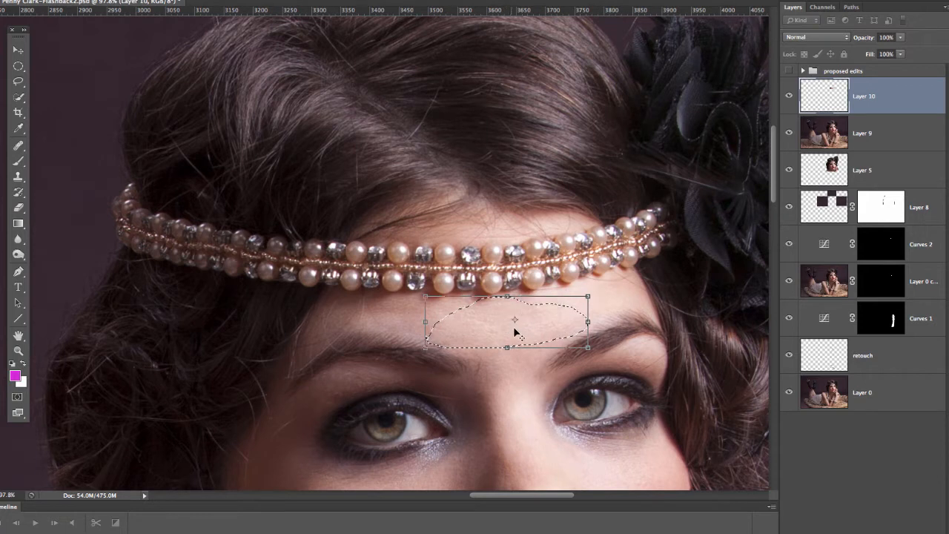
key("shift+Right")
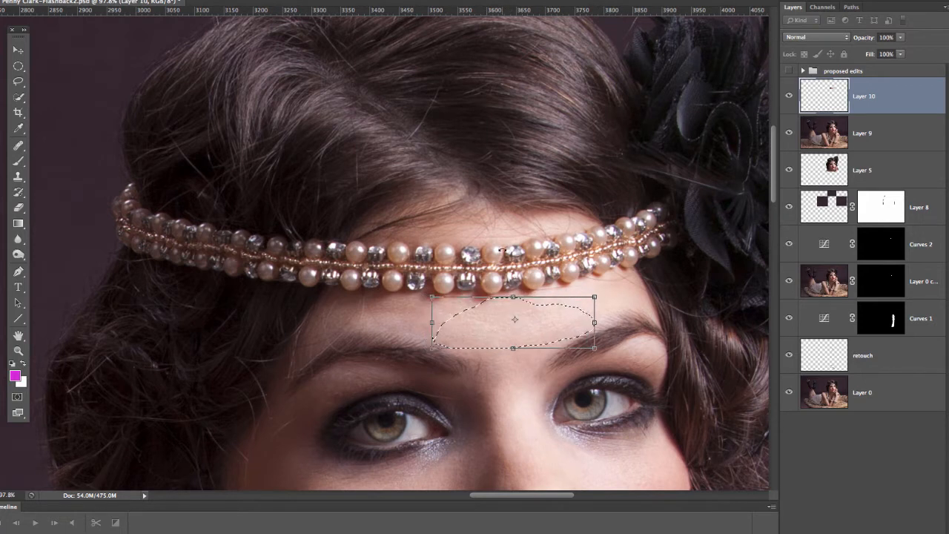
key("Return")
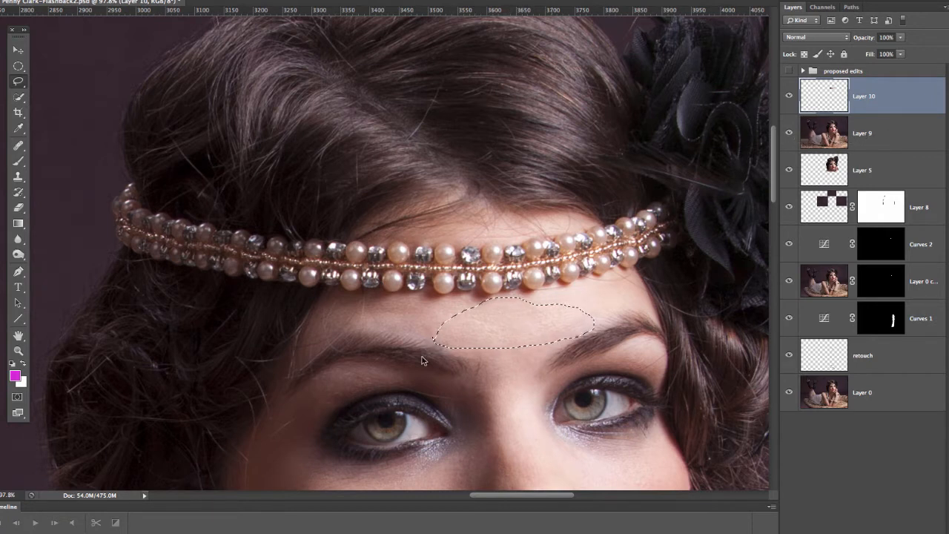
Copy the selected forehead skin from Layer 9 onto a new layer.
left_click(901, 138)
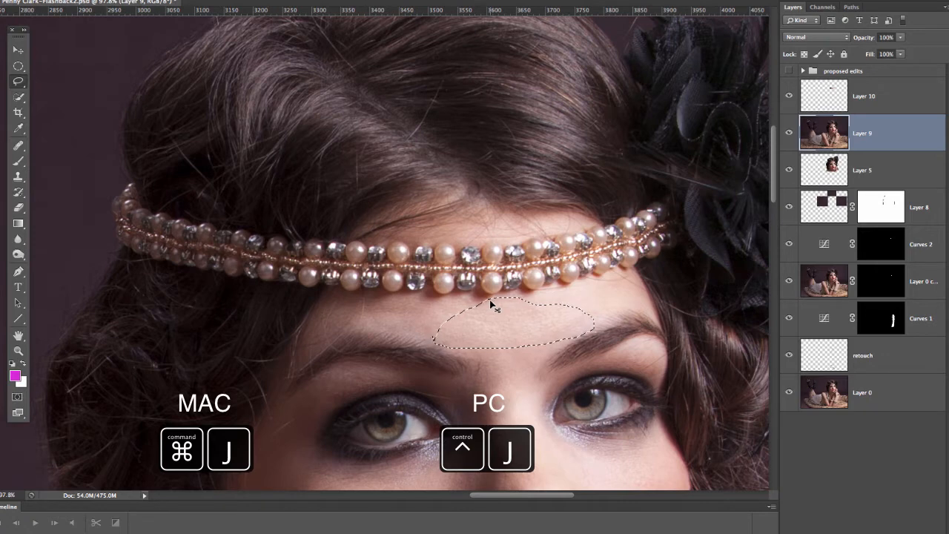
key("super+j")
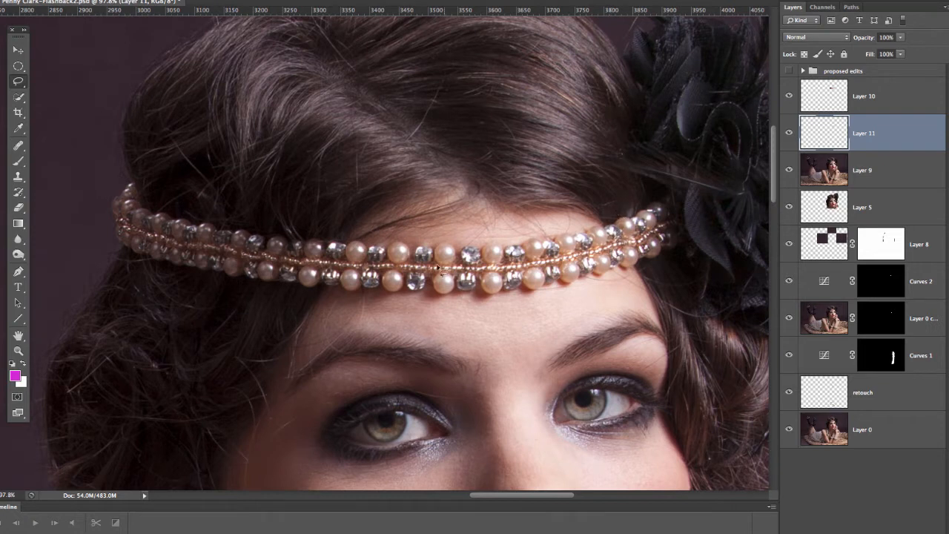
Try shifting the copied skin patch down towards the eyebrows with the Move tool, and undo the move.
key("v")
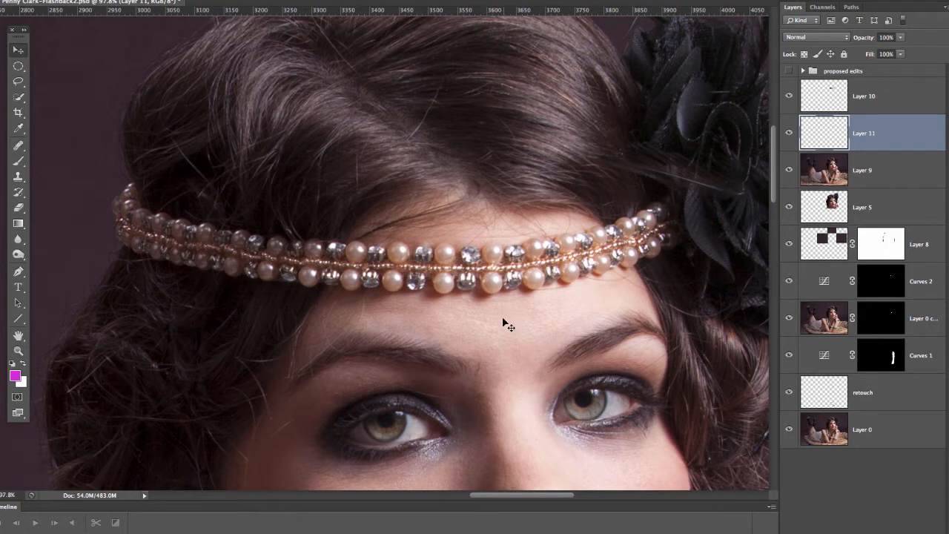
left_click_drag(485, 315, 496, 346)
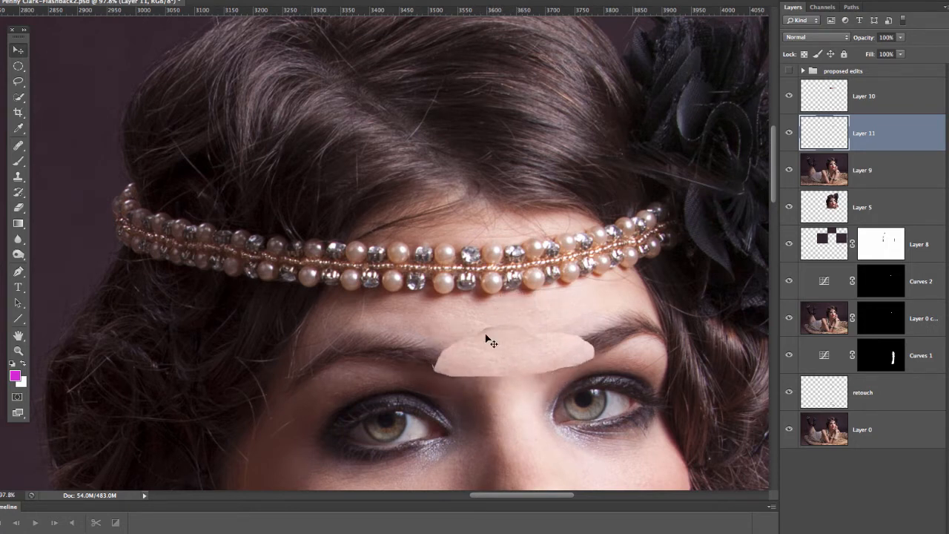
key("ctrl+z")
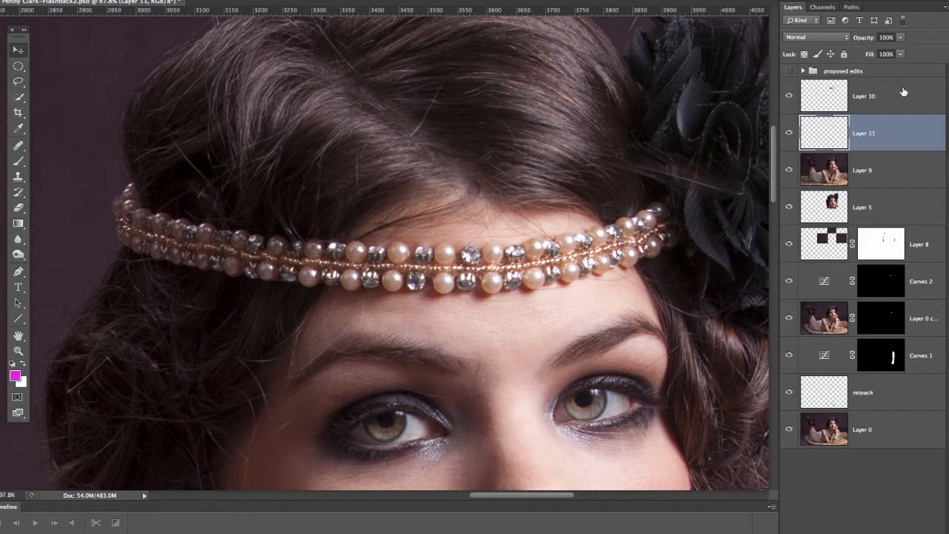
Rename the layer holding the copied forehead skin, Layer 11, as Skin.
left_click(877, 104)
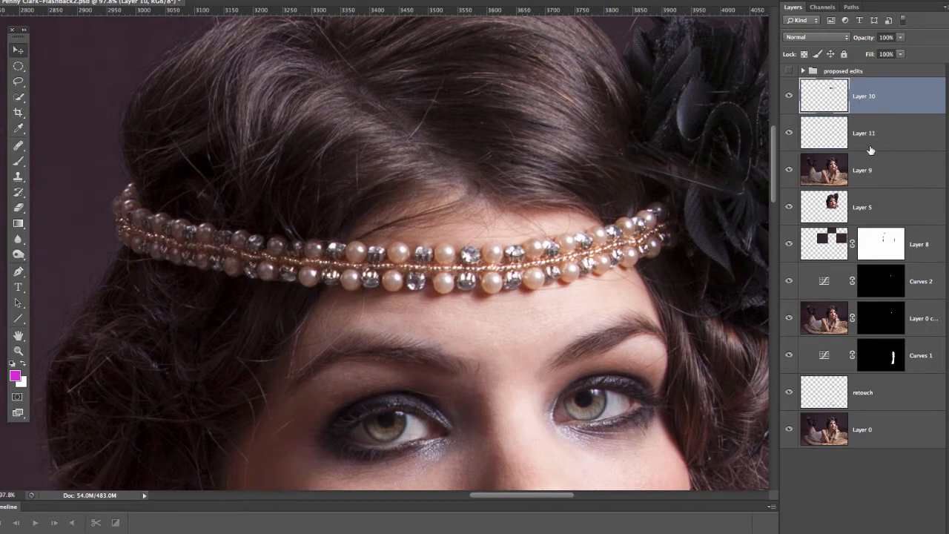
double_click(876, 132)
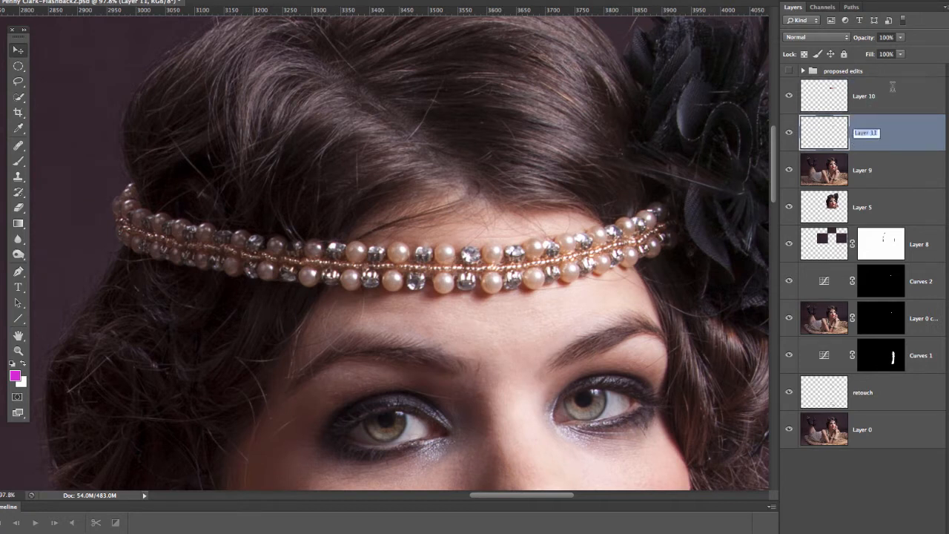
type("Skin")
key("Return")
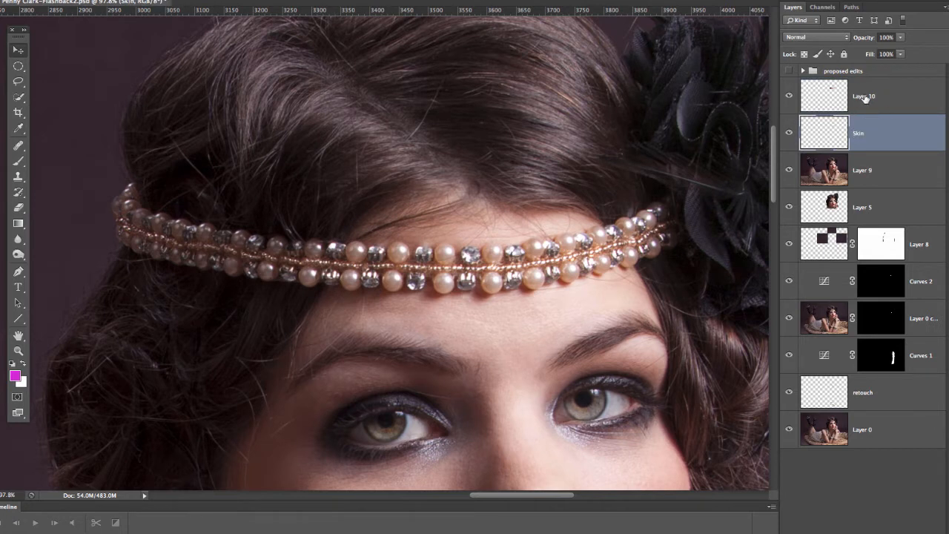
Rename Layer 10, which holds the copied beaded headband, as Head band.
double_click(869, 97)
type("H")
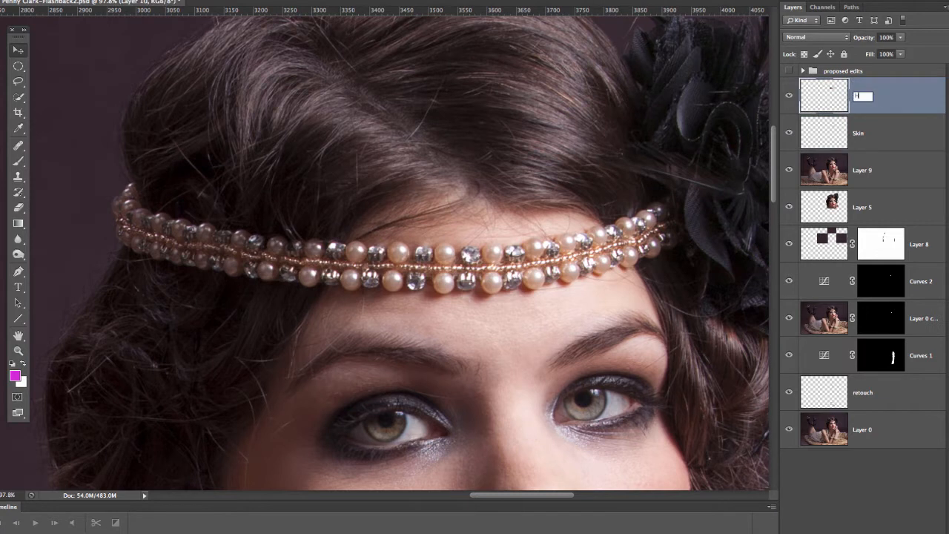
type("ead band")
key("Return")
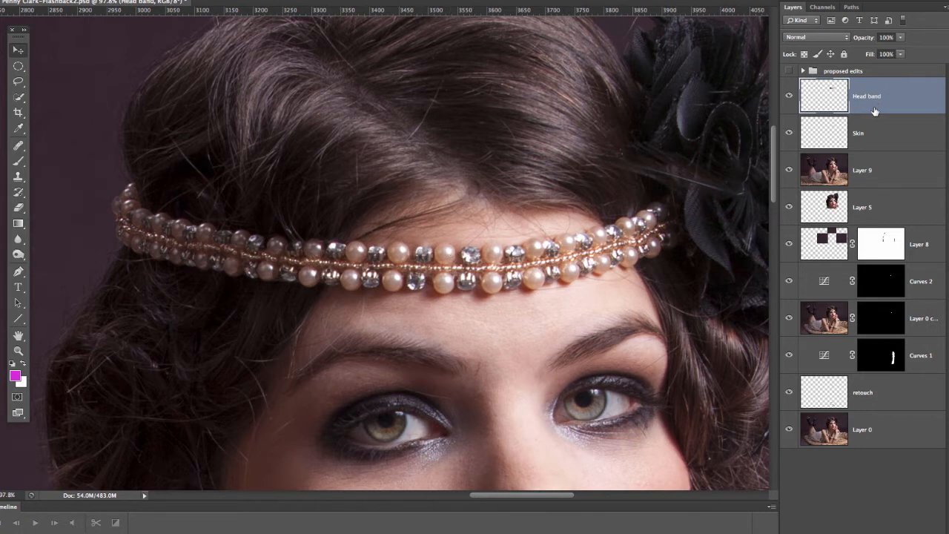
Try moving the Head band layer's contents up into the hair, and undo the move.
left_click_drag(497, 276, 517, 166)
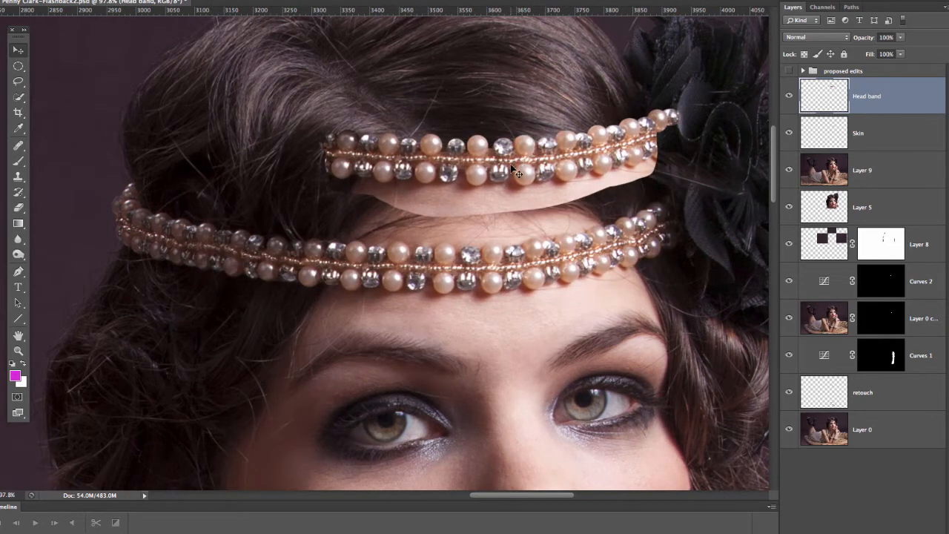
key("ctrl+z")
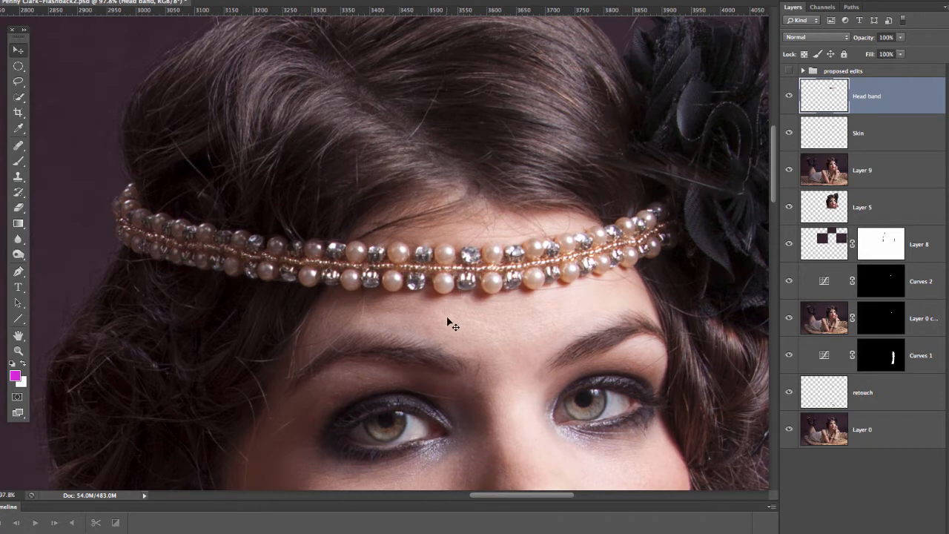
Move the Skin patch up behind the headband and enlarge it with Free Transform to cover the forehead between band and hairline.
left_click(893, 133)
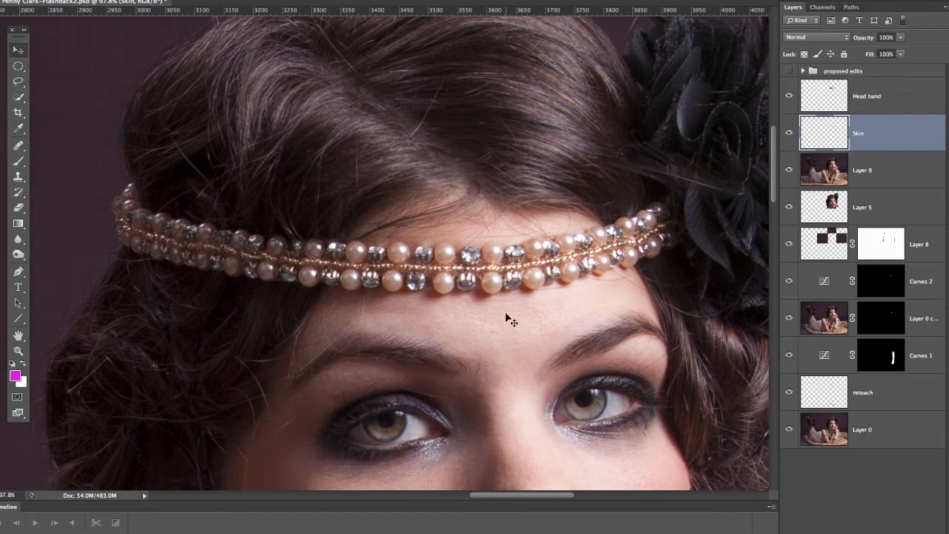
left_click_drag(511, 321, 444, 219)
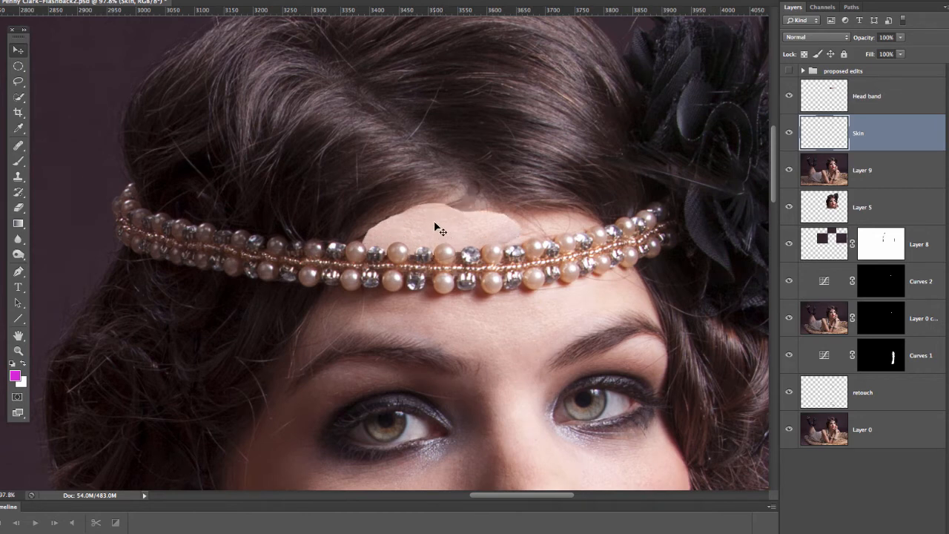
key("ctrl+t")
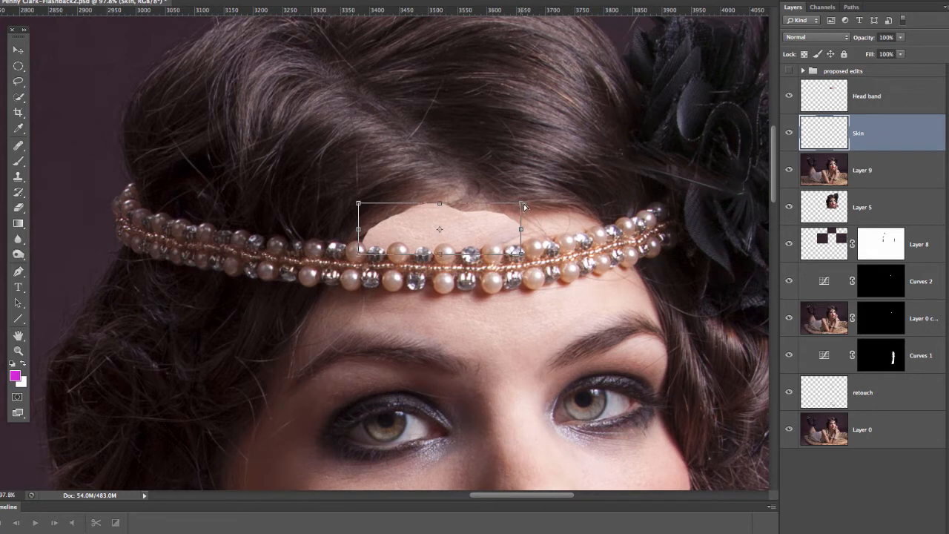
left_click_drag(523, 207, 606, 178)
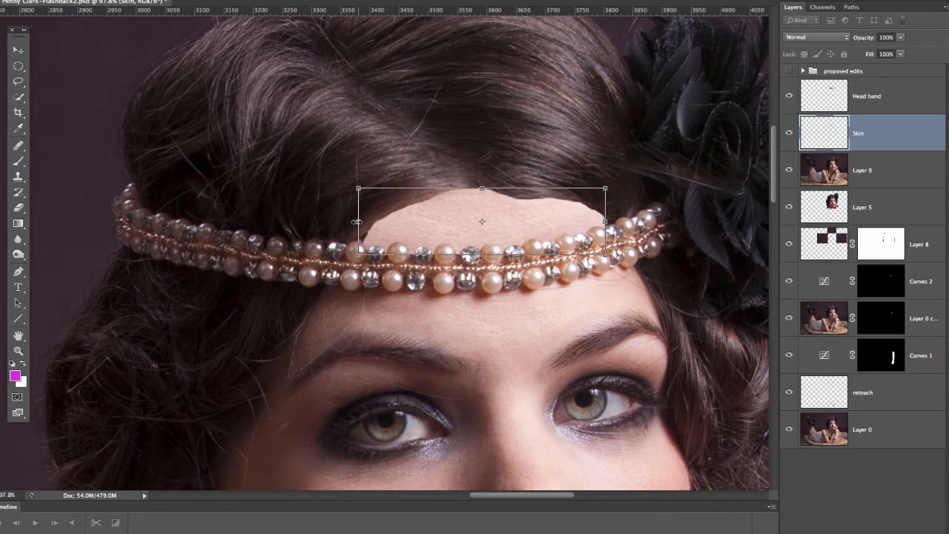
left_click_drag(356, 221, 349, 221)
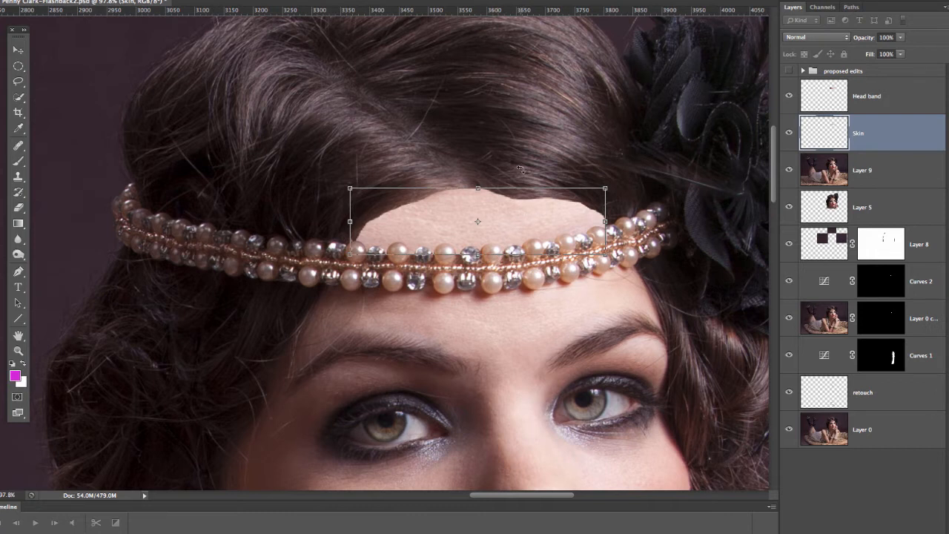
key("Return")
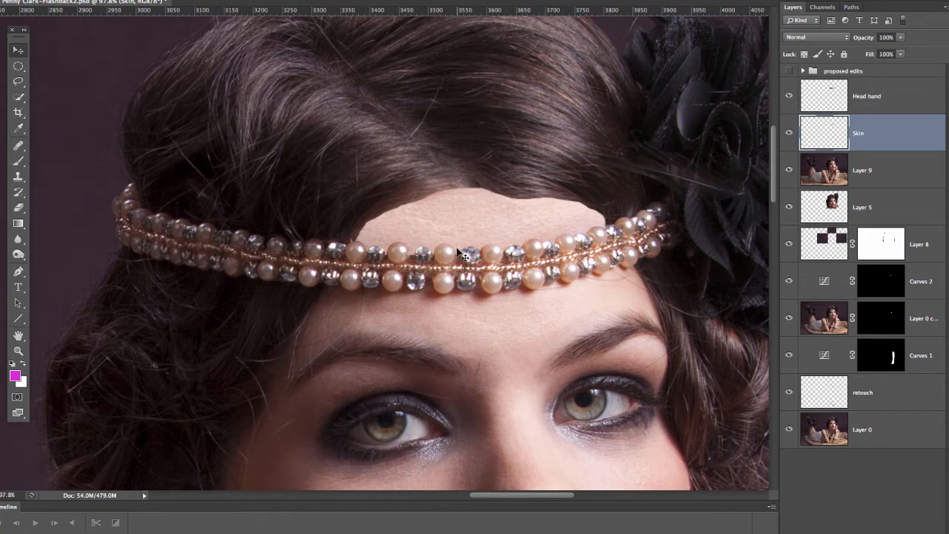
Nudge the Skin patch sideways to fine-tune its position between the headband and the hairline.
key("Right")
key("Right")
key("Right")
key("Right")
key("Right")
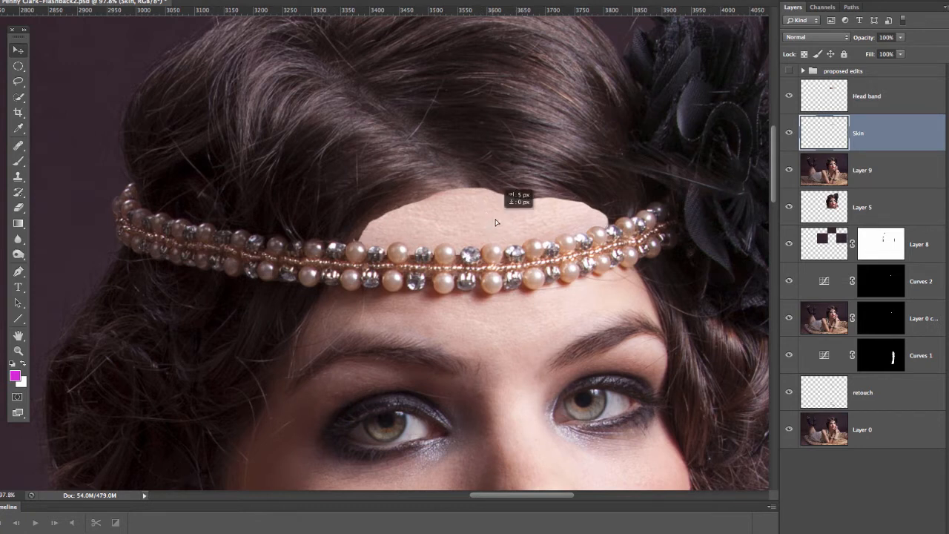
mouse_move(496, 220)
left_mouse_down()
mouse_move(501, 213)
mouse_move(480, 222)
left_mouse_up()
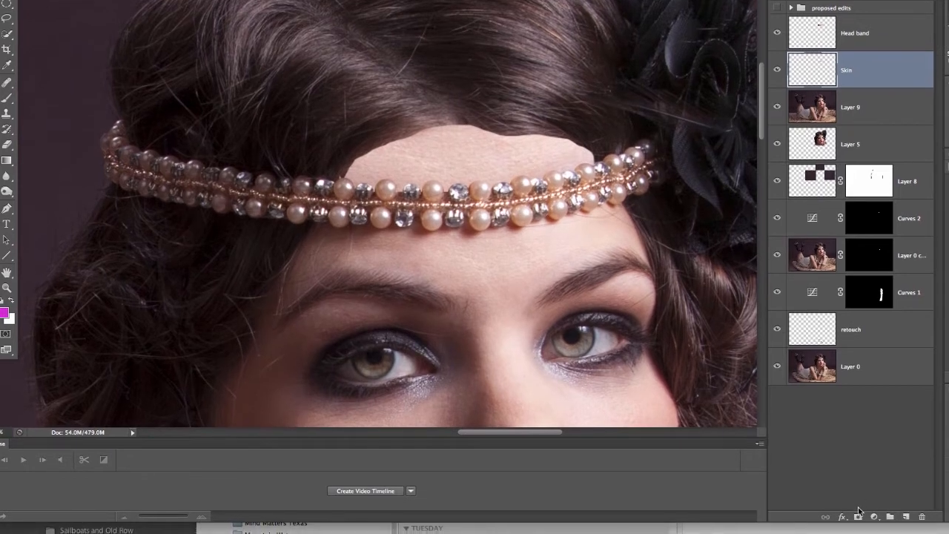
Add a layer mask to the Skin layer and set up a soft black brush of 142 px for painting on it.
left_click(859, 517)
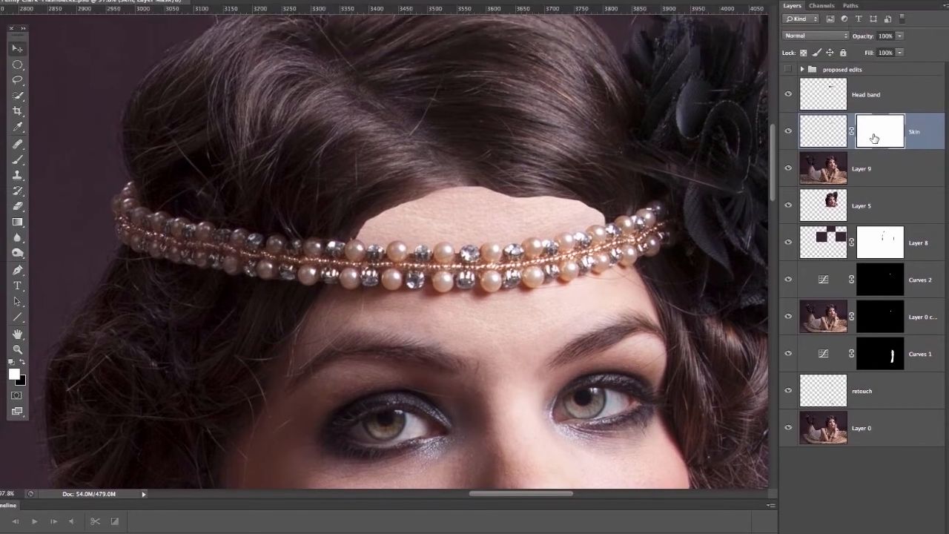
key("b")
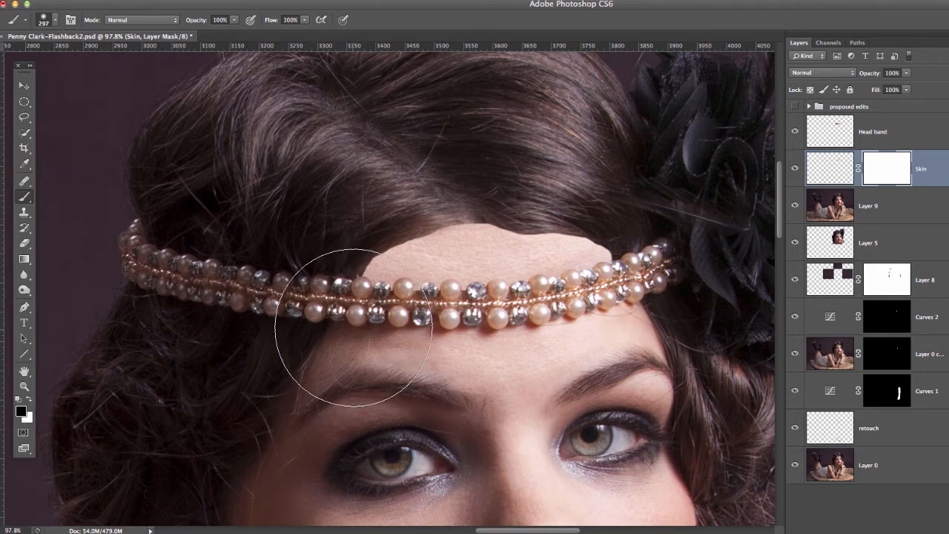
left_click_drag(378, 322, 340, 328)
mouse_move(320, 332)
left_mouse_down()
mouse_move(308, 328)
mouse_move(323, 258)
left_mouse_up()
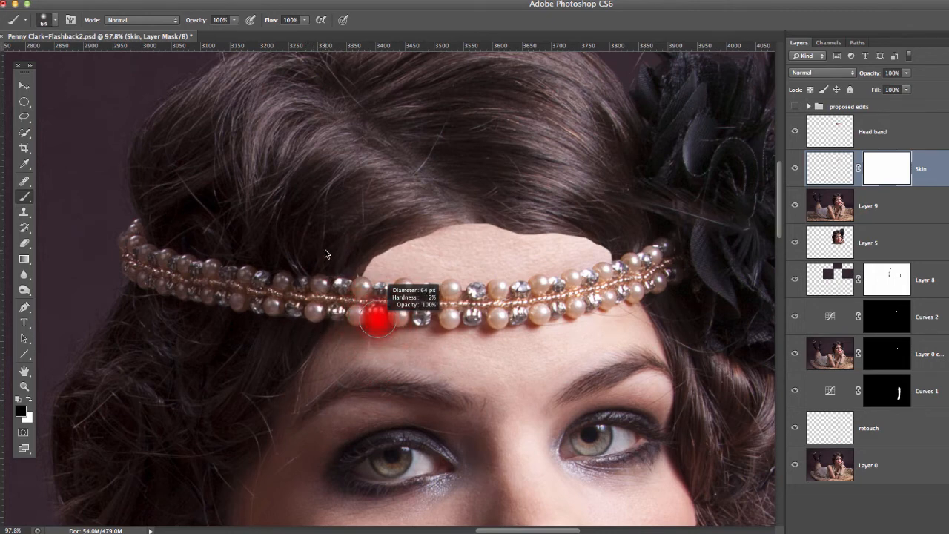
left_click_drag(327, 313, 321, 357)
left_click_drag(331, 267, 332, 273)
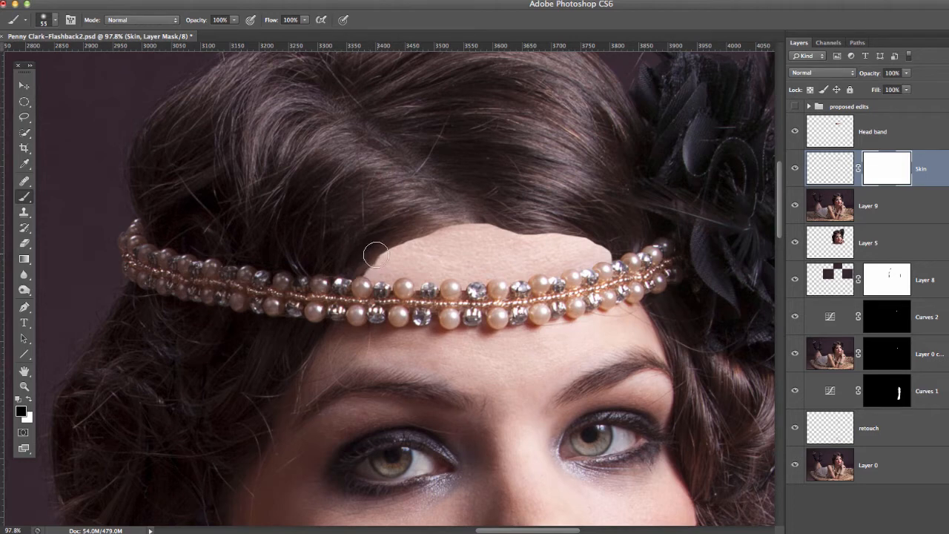
mouse_move(385, 231)
left_mouse_down()
mouse_move(388, 209)
mouse_move(414, 207)
left_mouse_up()
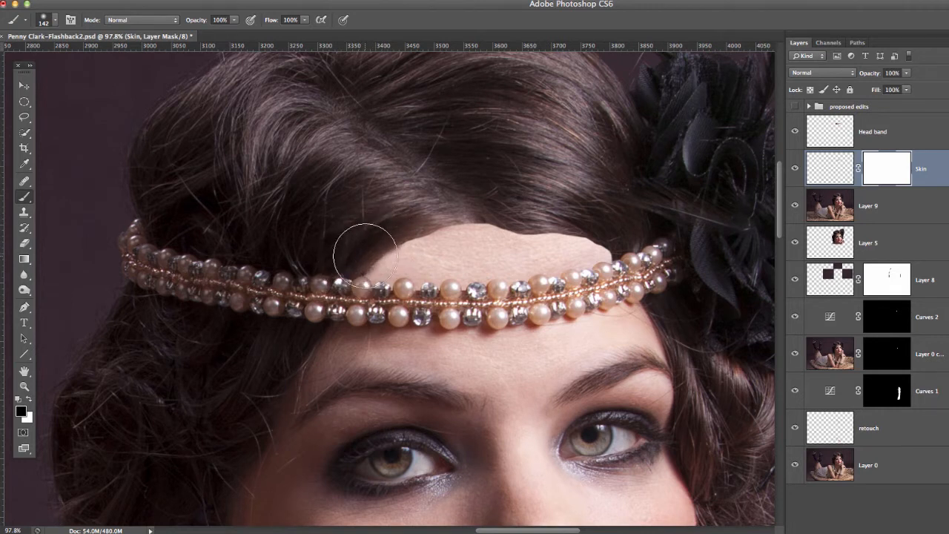
Paint the Skin mask black along the hairline to blend the patch into the hair, touching up the upper edge with white.
mouse_move(365, 254)
left_mouse_down()
mouse_move(440, 219)
mouse_move(390, 231)
mouse_move(472, 215)
mouse_move(365, 254)
mouse_move(399, 234)
mouse_move(494, 211)
mouse_move(479, 213)
mouse_move(570, 220)
mouse_move(593, 229)
mouse_move(540, 218)
mouse_move(617, 242)
mouse_move(568, 217)
mouse_move(494, 213)
left_mouse_up()
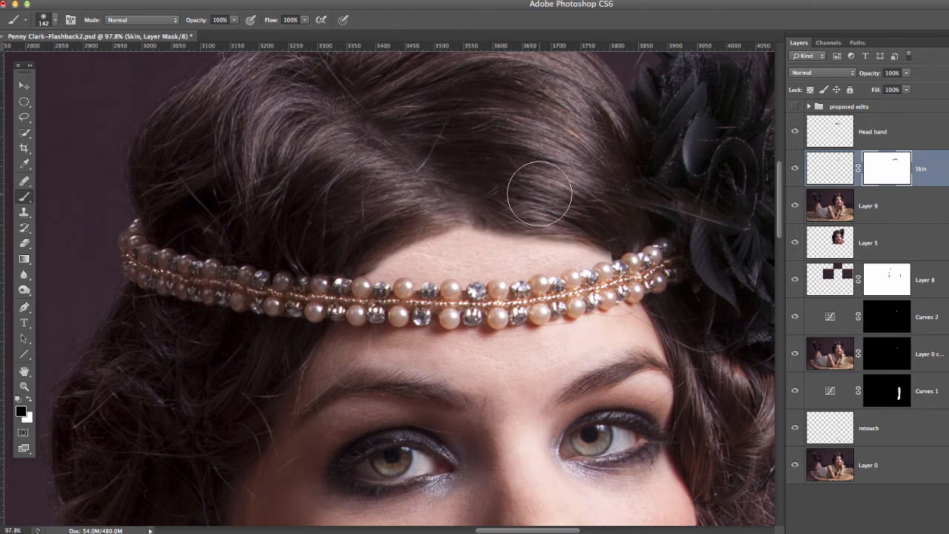
key("x")
mouse_move(519, 244)
left_mouse_down()
mouse_move(502, 233)
mouse_move(530, 230)
mouse_move(491, 231)
mouse_move(492, 201)
mouse_move(545, 218)
mouse_move(511, 219)
left_mouse_up()
key("x")
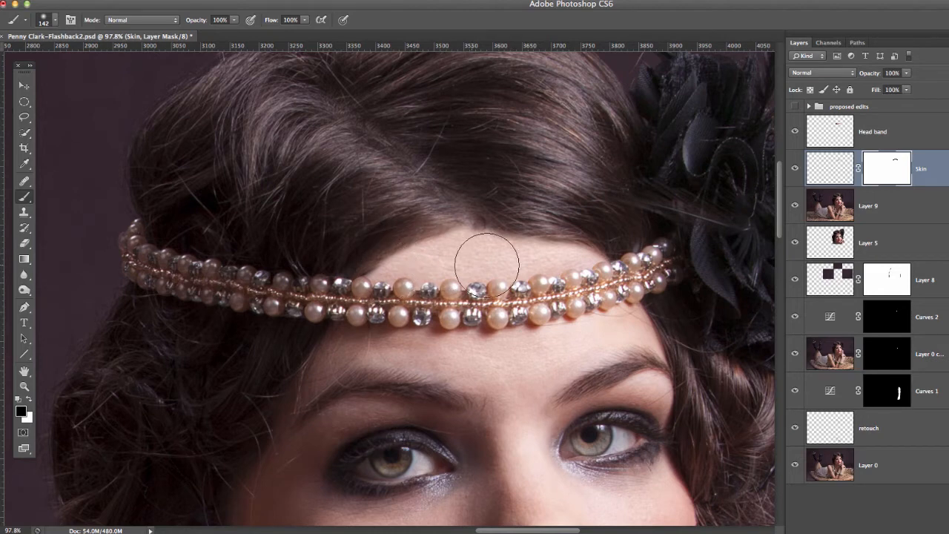
Toggle the Skin layer's visibility to compare the forehead with and without the patch, leaving the layer selected and shown.
key("z")
mouse_move(509, 225)
left_mouse_down()
mouse_move(453, 233)
mouse_move(329, 223)
left_mouse_up()
key("b")
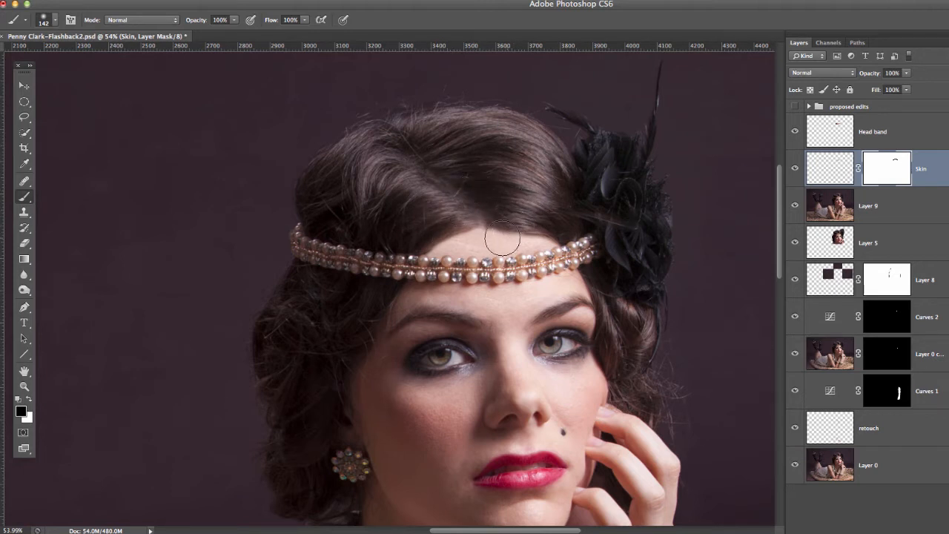
left_click(793, 170)
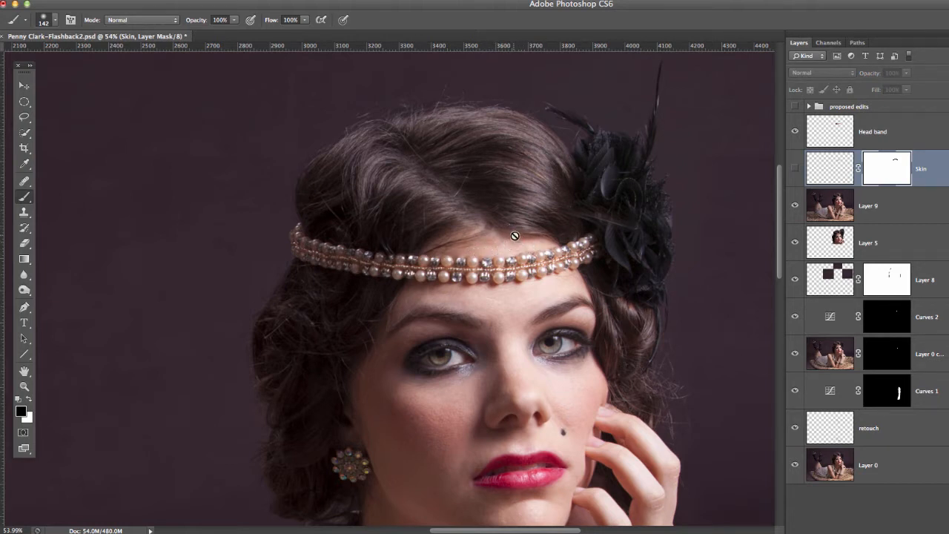
key("i")
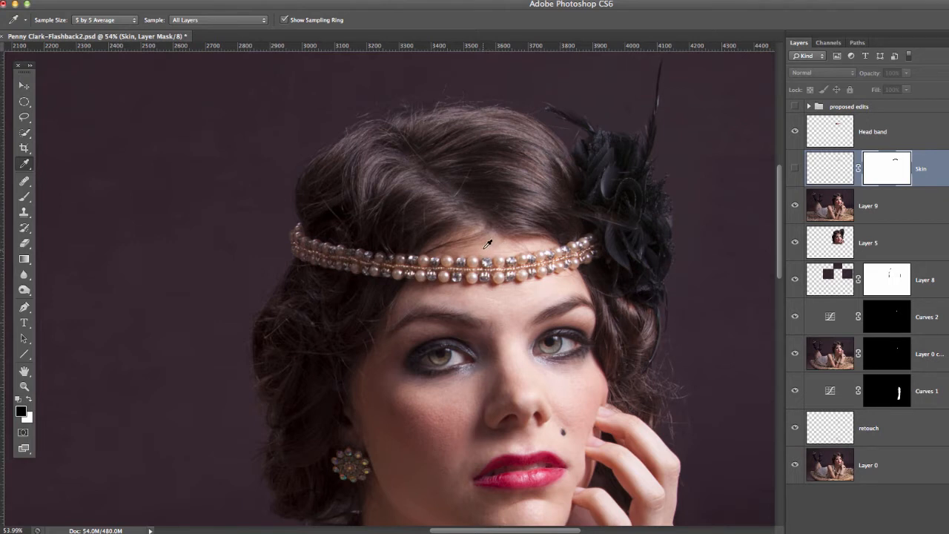
left_click(795, 170)
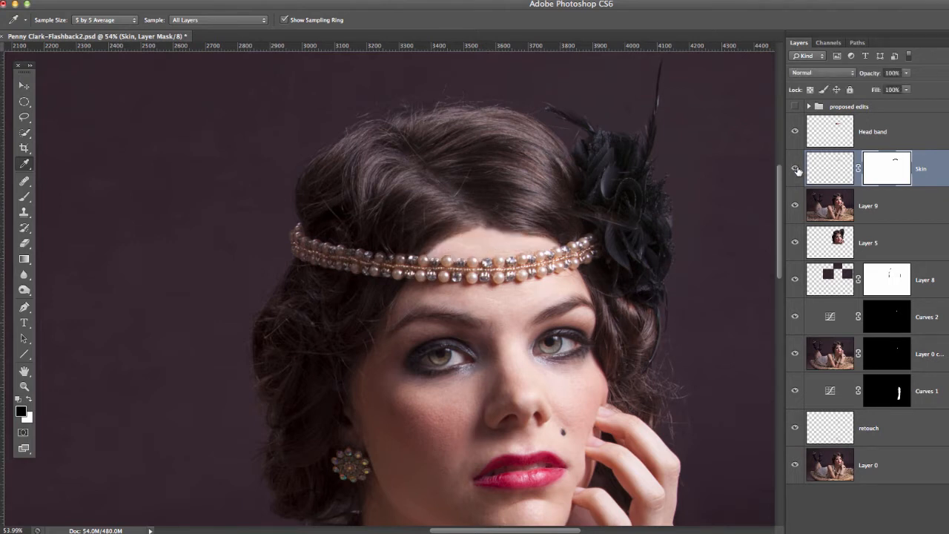
left_click(795, 170)
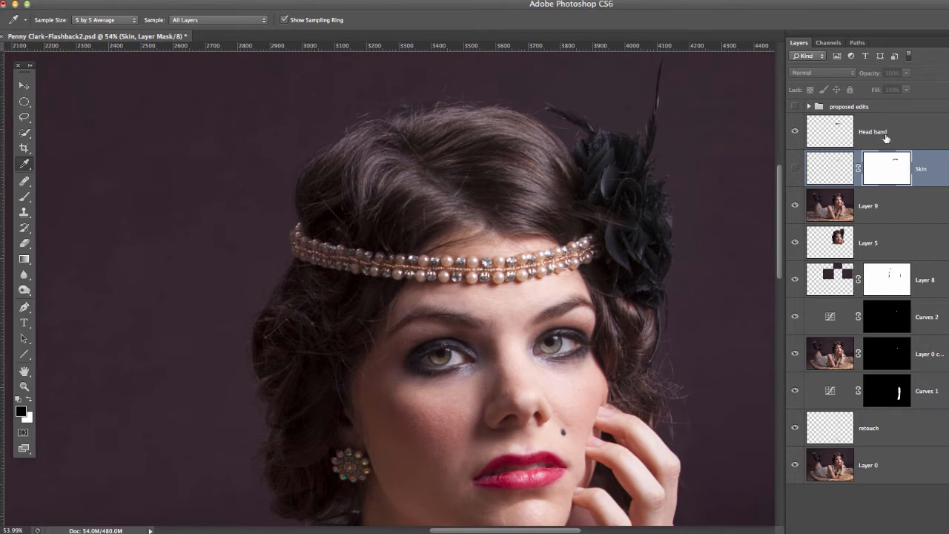
left_click(905, 204)
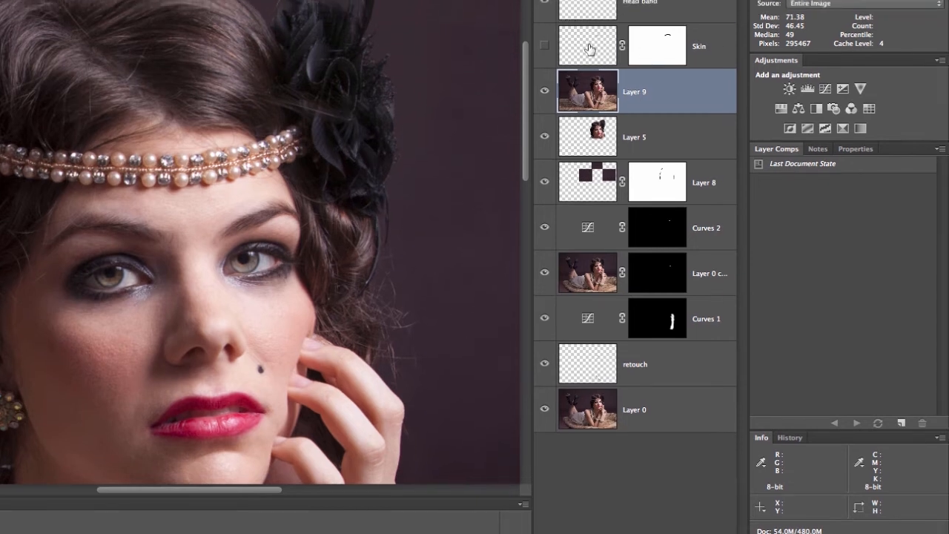
left_click(709, 36)
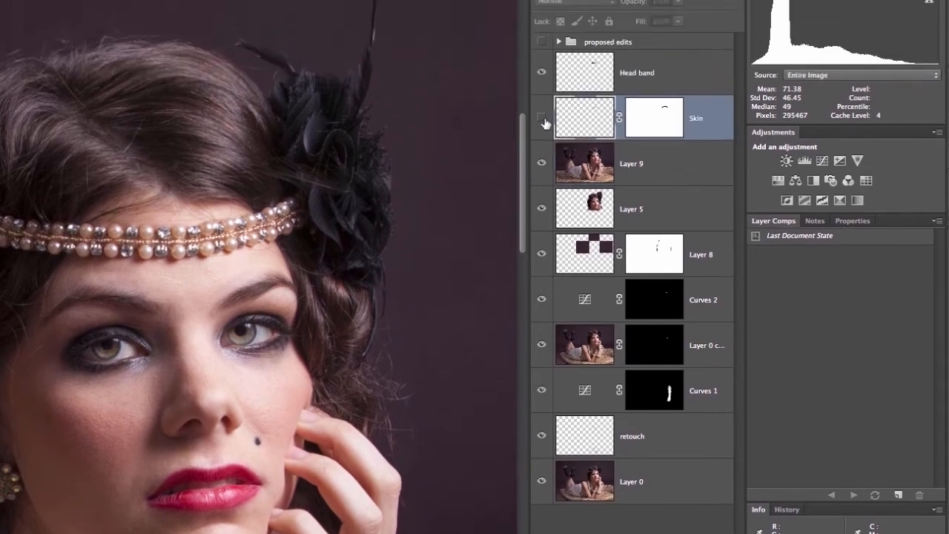
left_click(545, 35)
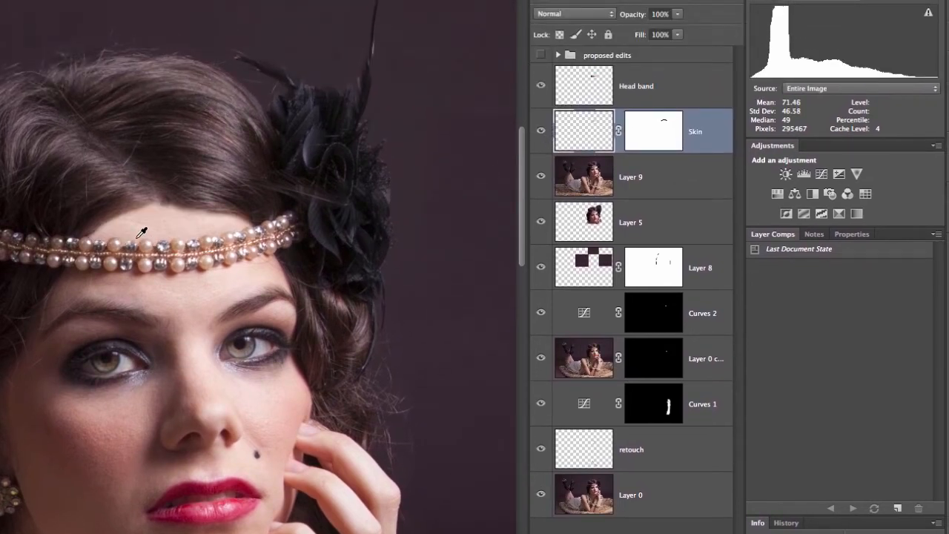
Add a Curves adjustment layer above Skin, trying a darkening point at input 128, output 84 and discarding that point.
left_click(825, 174)
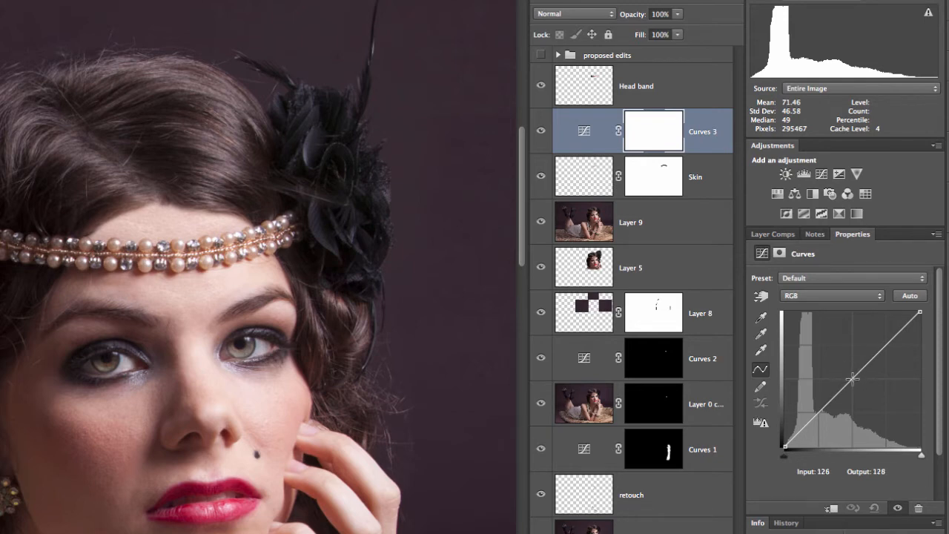
left_click_drag(852, 379, 852, 402)
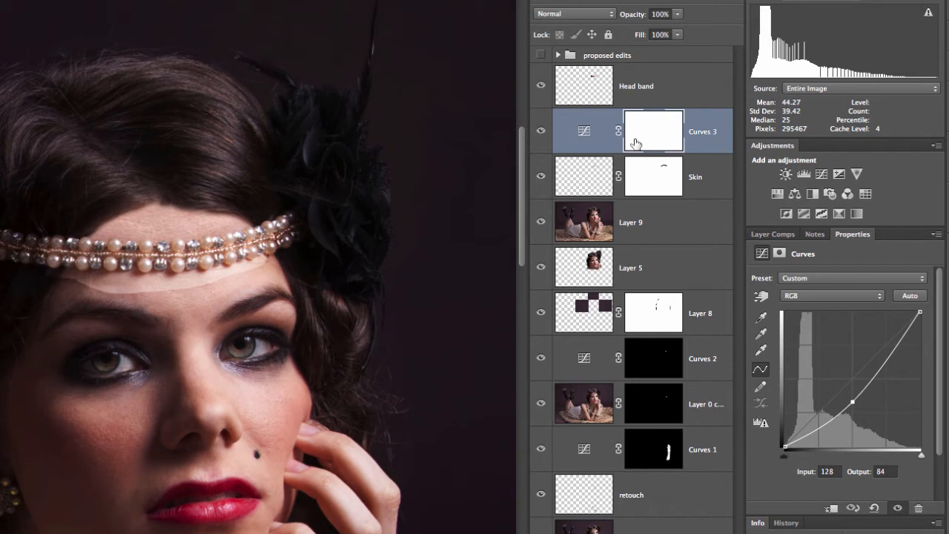
left_click_drag(855, 398, 735, 377)
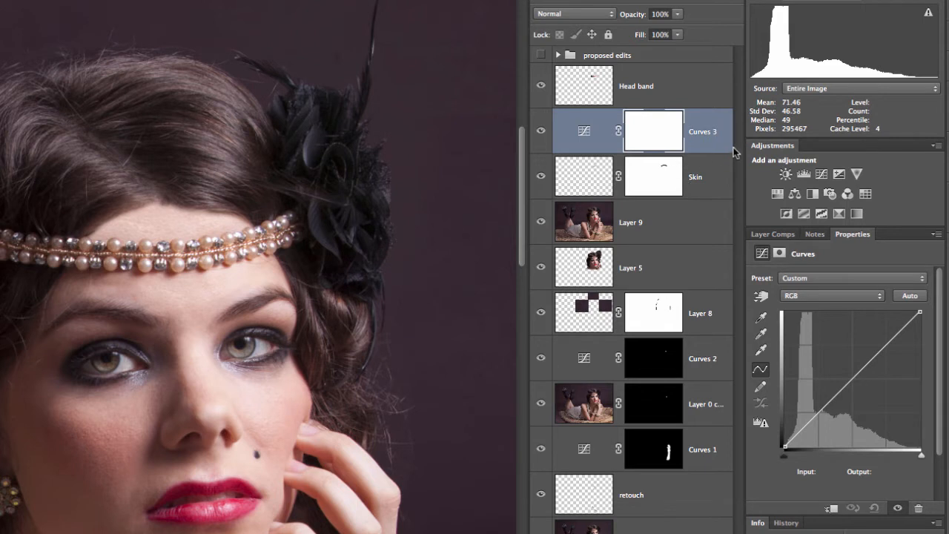
Clip the Curves adjustment to the Skin layer and darken it with a point at input 131, output 111, hiding it to compare.
left_click(831, 511)
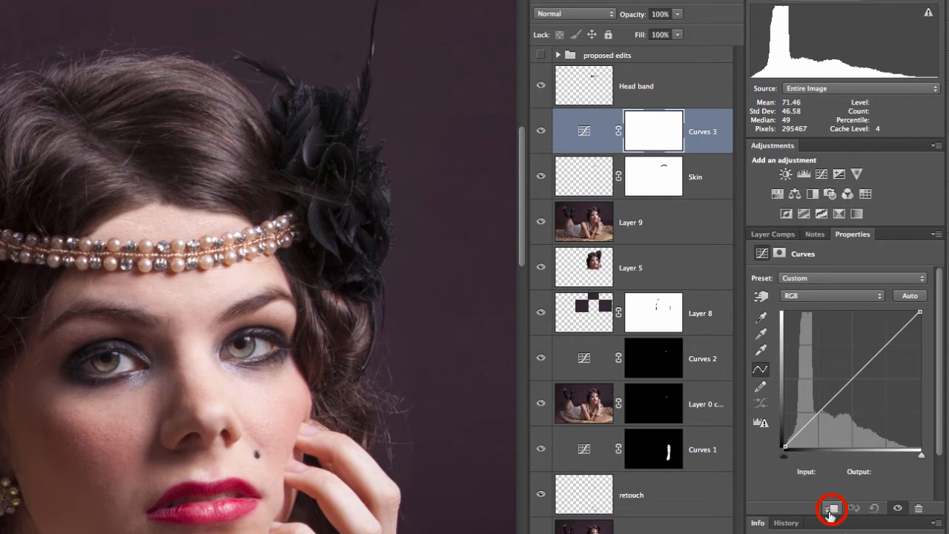
left_click(832, 510)
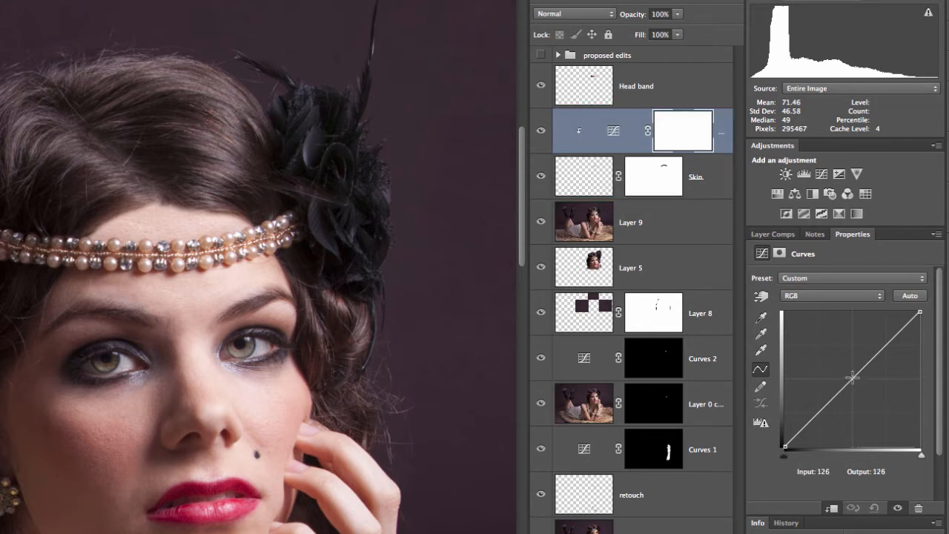
mouse_move(853, 379)
left_mouse_down()
mouse_move(860, 403)
mouse_move(850, 374)
mouse_move(856, 400)
mouse_move(852, 375)
mouse_move(855, 388)
left_mouse_up()
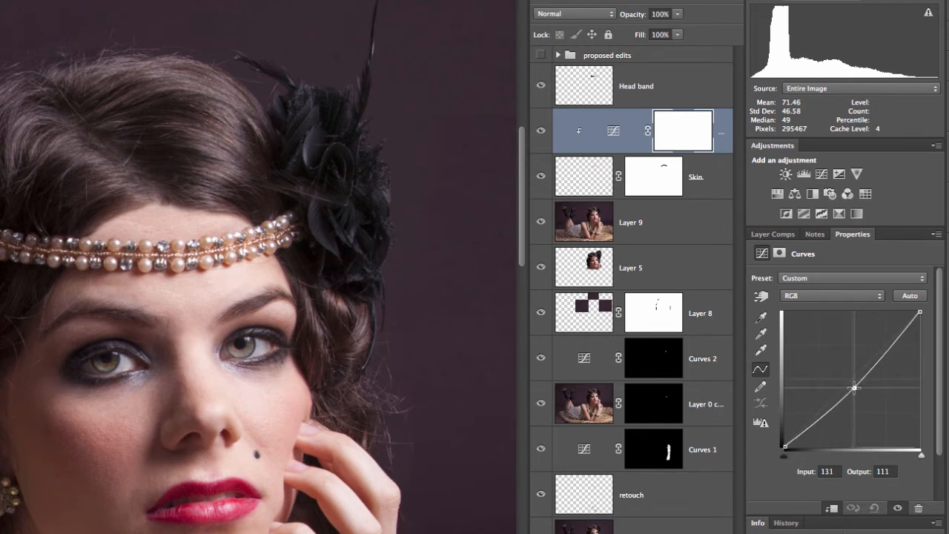
left_click_drag(854, 388, 854, 387)
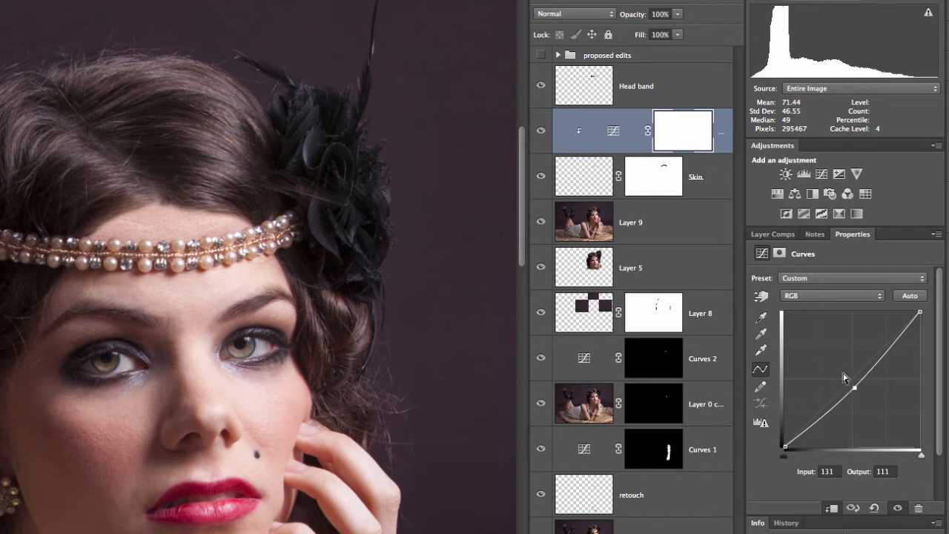
left_click(541, 132)
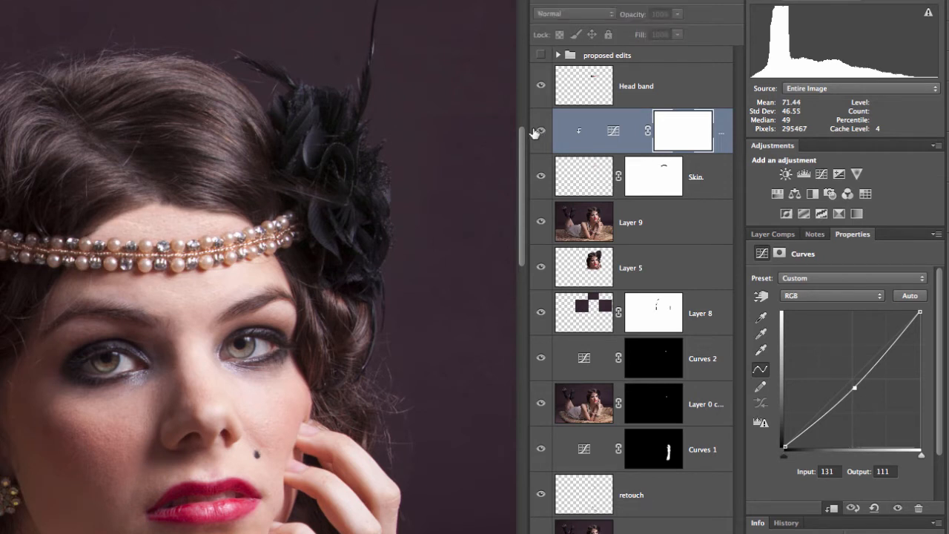
Show the clipped Curves, select Layer 9, and lasso the hair above the right hairline, extending down to the forehead, with the layers above hidden.
left_click(536, 132)
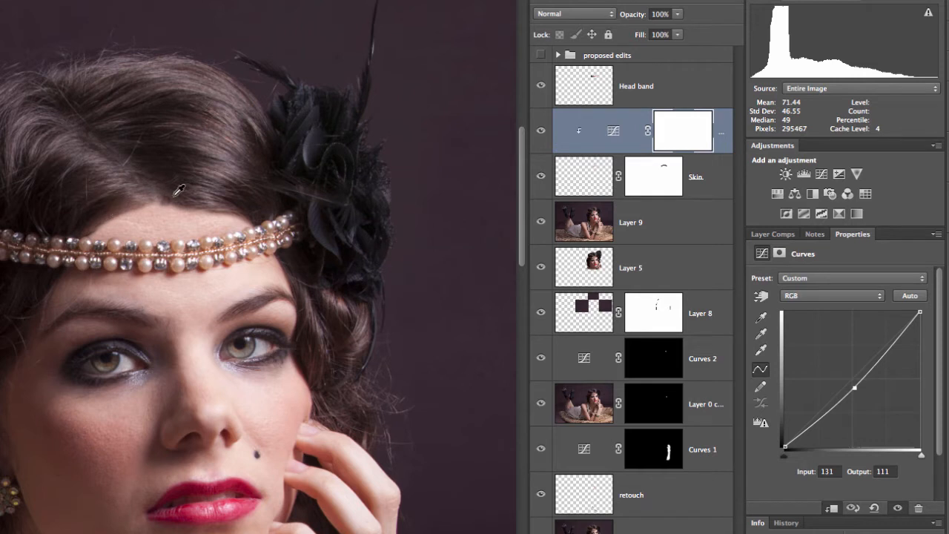
left_click(672, 230)
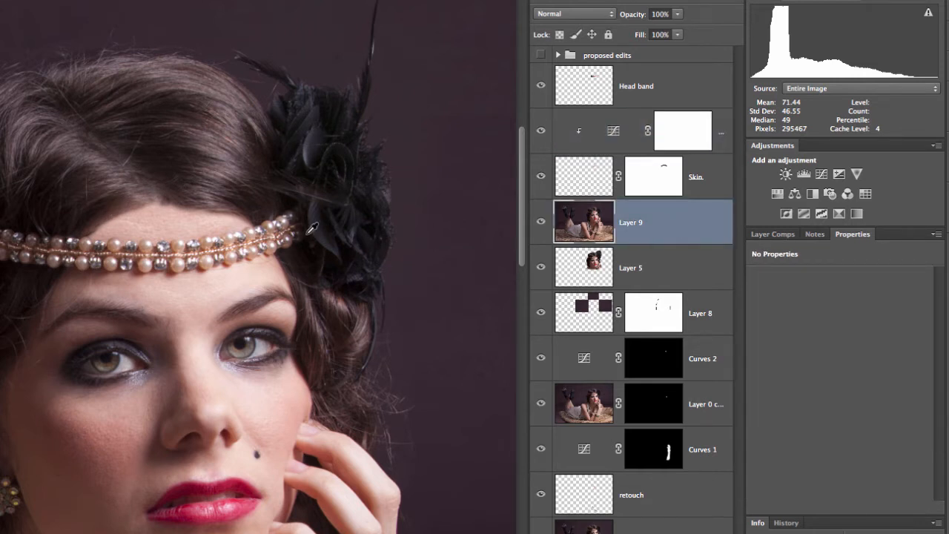
left_click_drag(211, 204, 273, 225)
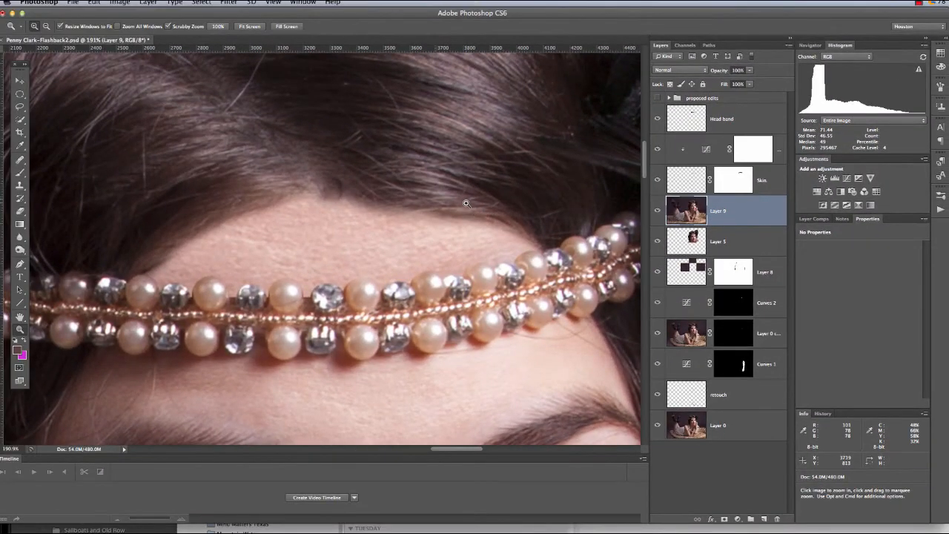
key("l")
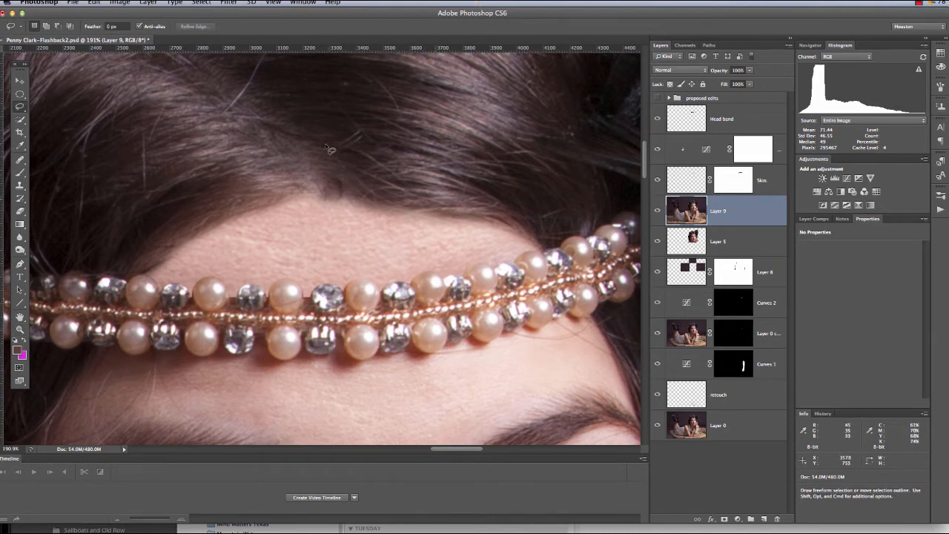
left_click_drag(246, 102, 323, 187)
mouse_move(538, 236)
left_mouse_down()
mouse_move(548, 214)
mouse_move(546, 157)
left_mouse_up()
left_click_drag(440, 90, 247, 104)
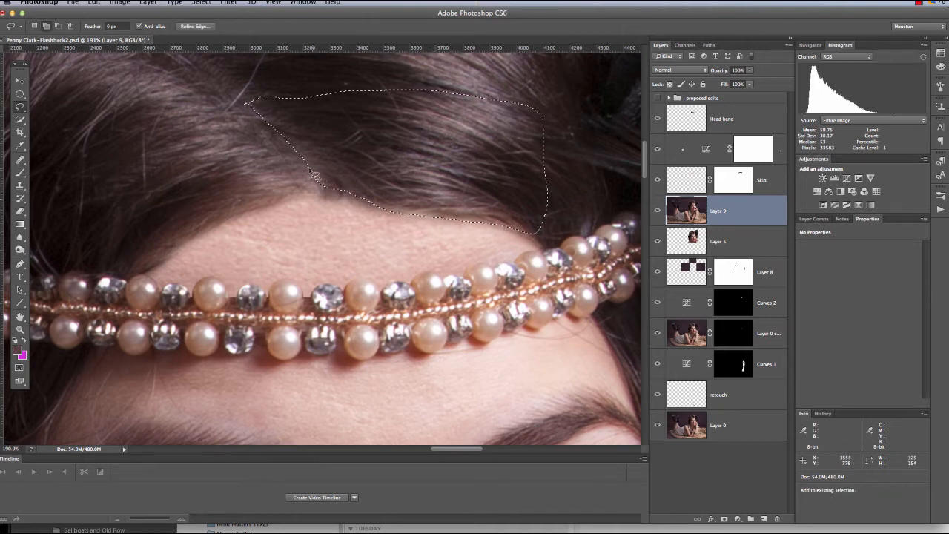
mouse_move(319, 184)
left_mouse_down()
mouse_move(360, 221)
mouse_move(468, 247)
left_mouse_up()
mouse_move(535, 245)
left_mouse_down()
mouse_move(552, 206)
mouse_move(547, 172)
mouse_move(454, 157)
left_mouse_up()
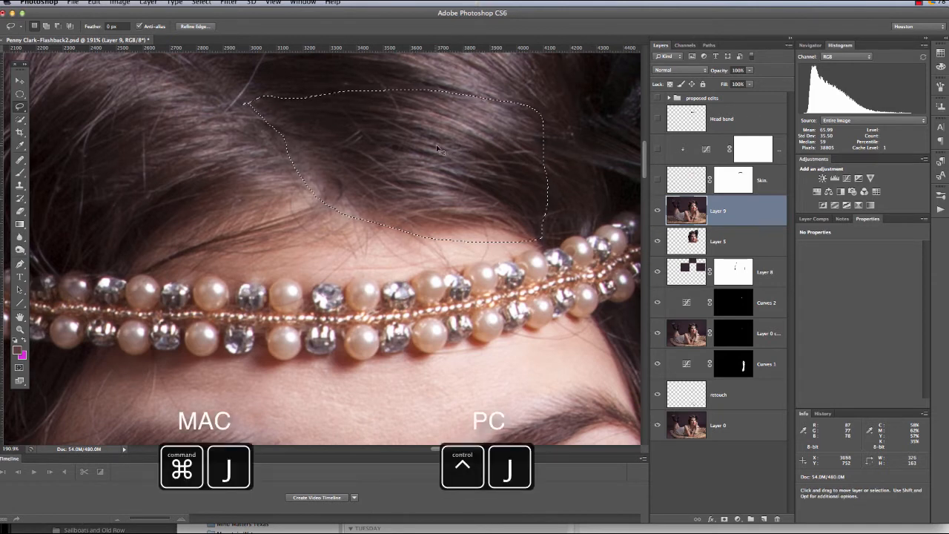
Copy the selected hair to a layer named "new hair", show the hidden layers, and place it between Head band and the clipped Curves.
key("super+j")
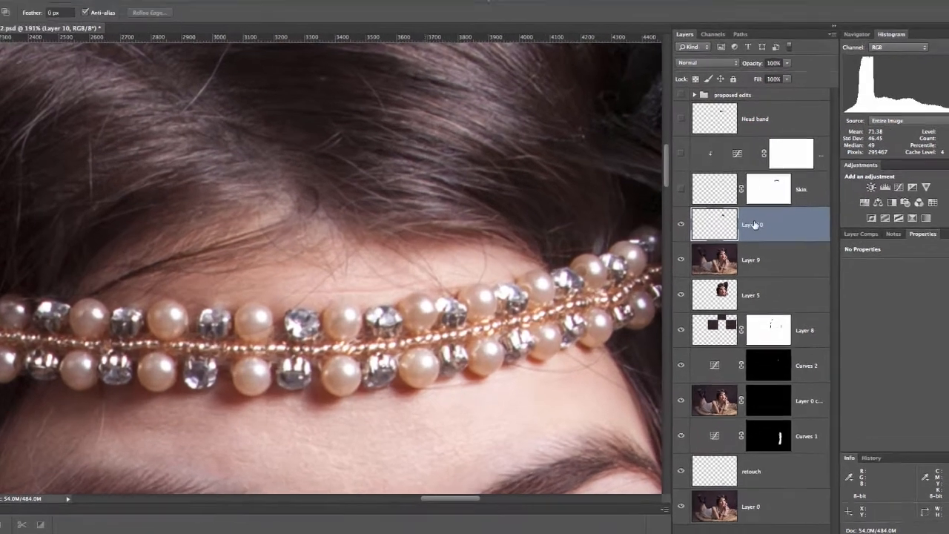
double_click(721, 211)
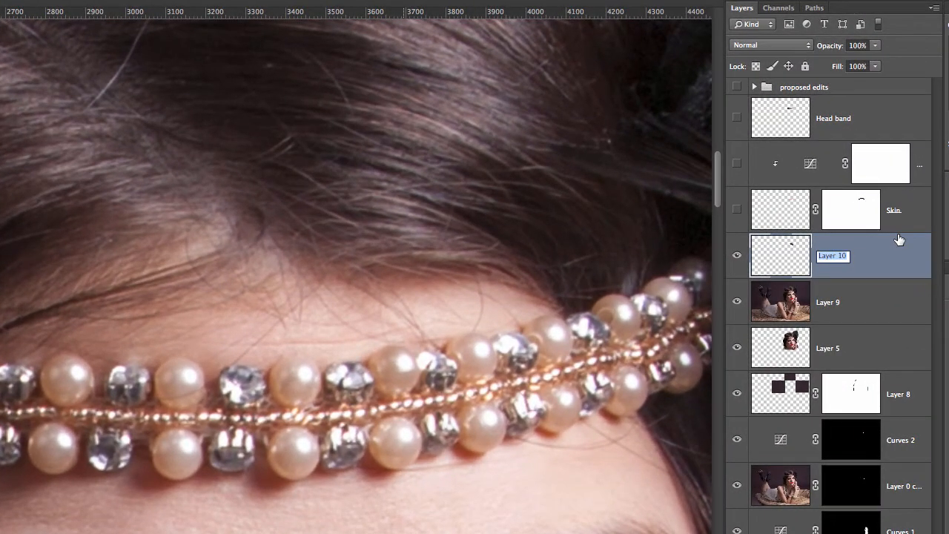
type("H")
key("Return")
left_click_drag(738, 211, 742, 120)
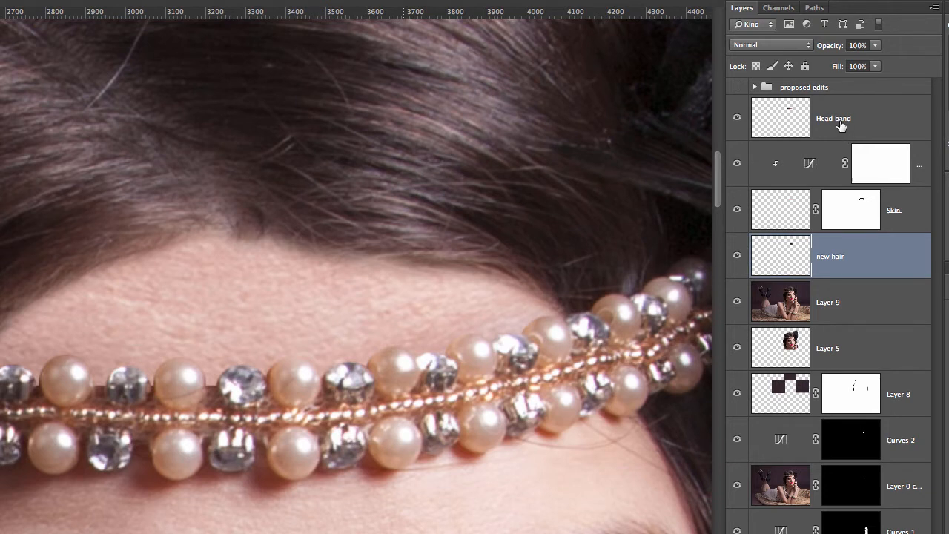
left_click_drag(884, 259, 875, 153)
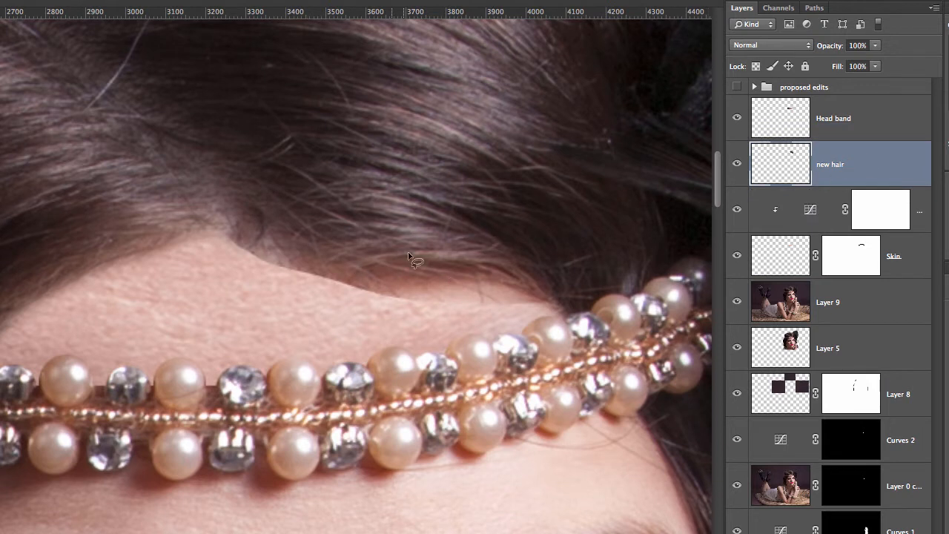
Flip the new hair patch horizontally with Free Transform and move it toward the left side of the hairline.
mouse_move(424, 255)
left_mouse_down()
mouse_move(380, 277)
mouse_move(377, 305)
mouse_move(363, 300)
mouse_move(399, 264)
mouse_move(412, 263)
mouse_move(421, 278)
mouse_move(432, 241)
mouse_move(421, 238)
mouse_move(437, 285)
mouse_move(446, 266)
mouse_move(448, 280)
mouse_move(418, 237)
left_mouse_up()
key("super+t")
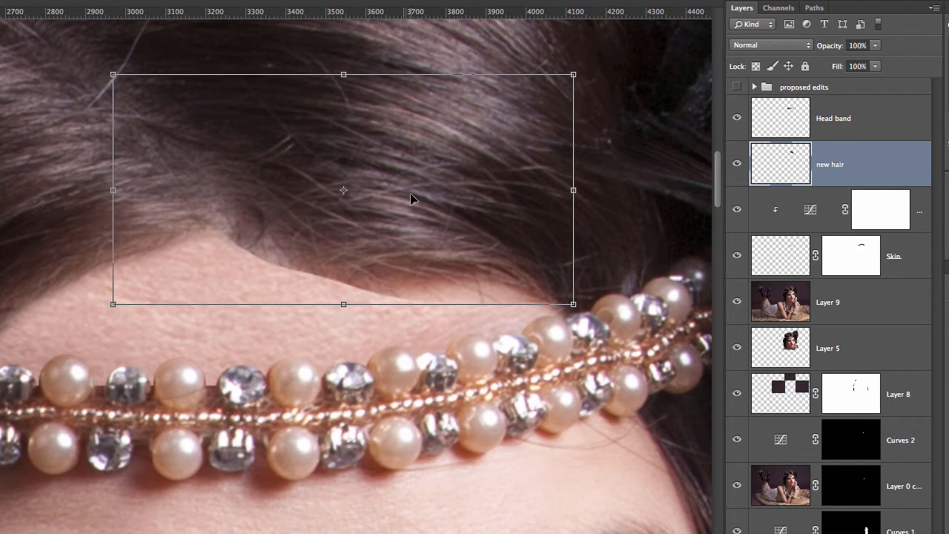
right_click(436, 178)
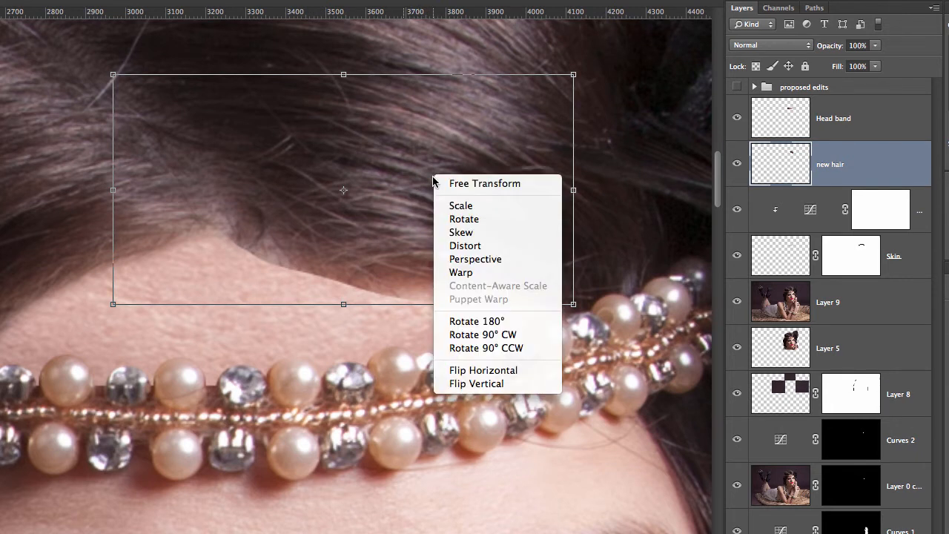
left_click(493, 371)
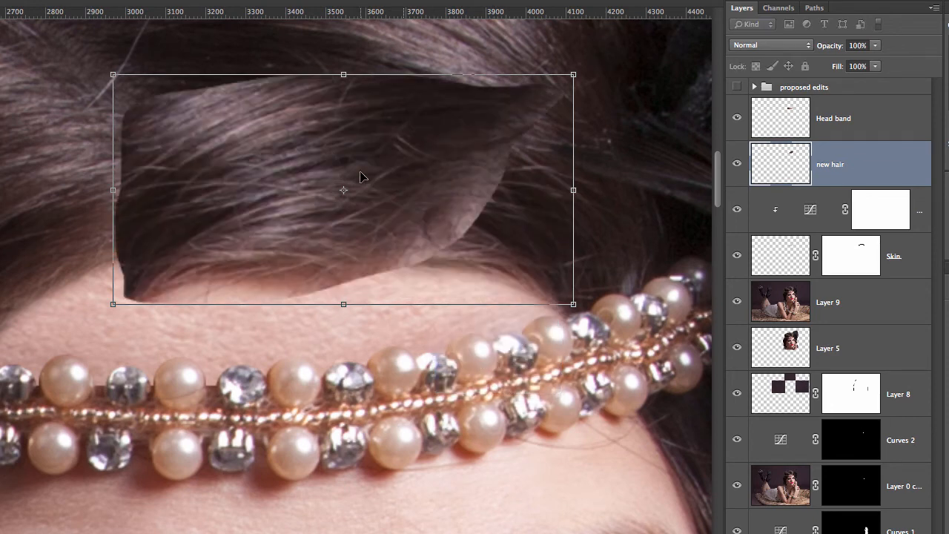
left_click_drag(341, 183, 283, 202)
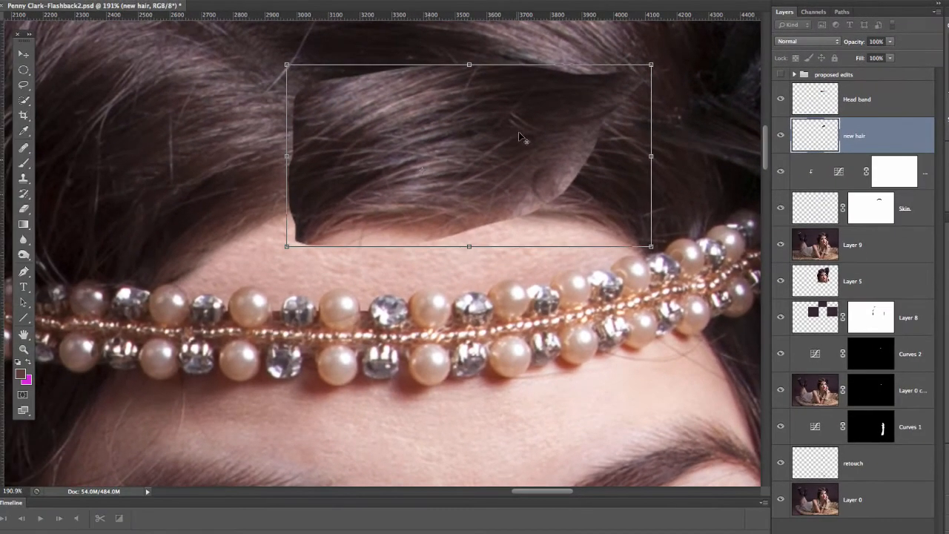
left_click_drag(520, 137, 210, 191)
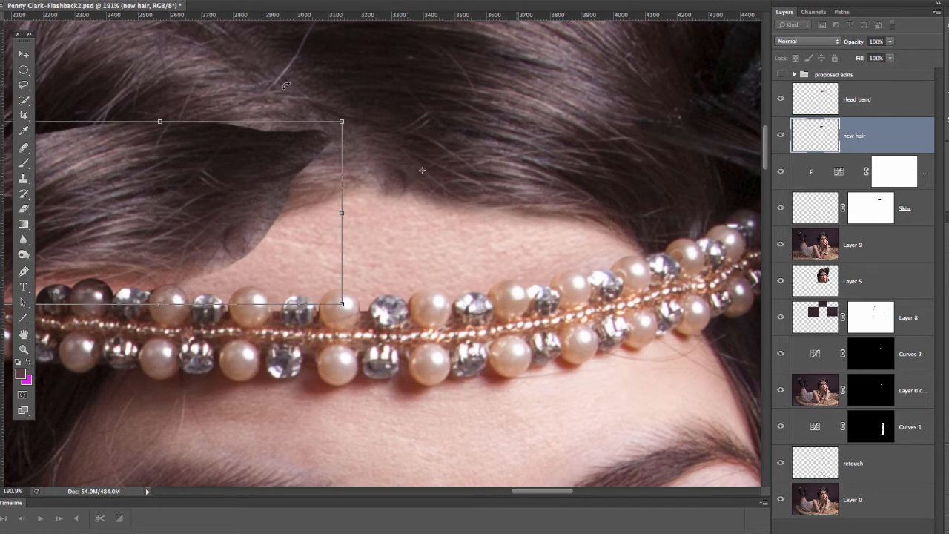
Rotate the flipped hair patch counterclockwise so its strands follow the slope of the left hairline.
left_click_drag(235, 188, 415, 378)
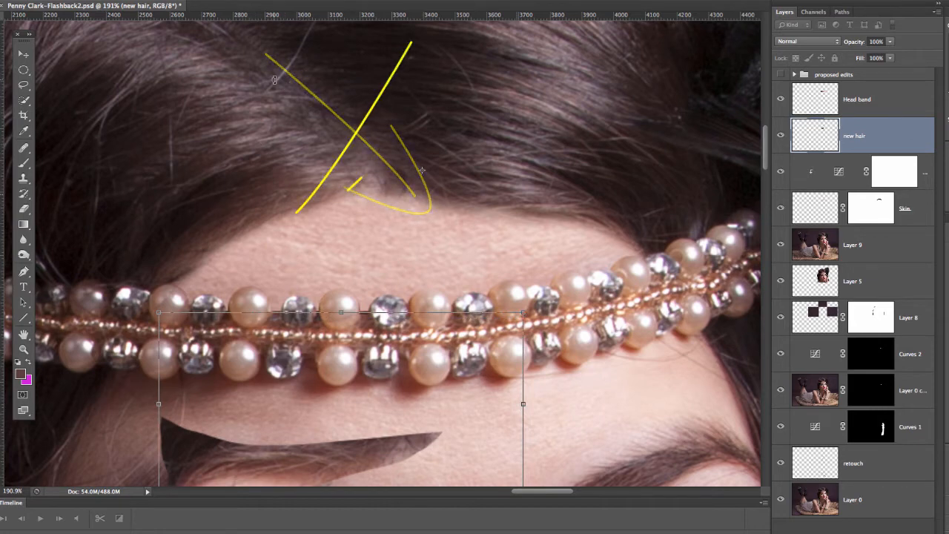
mouse_move(324, 380)
left_mouse_down()
mouse_move(305, 194)
mouse_move(286, 214)
mouse_move(297, 218)
left_mouse_up()
left_click_drag(487, 104, 435, 79)
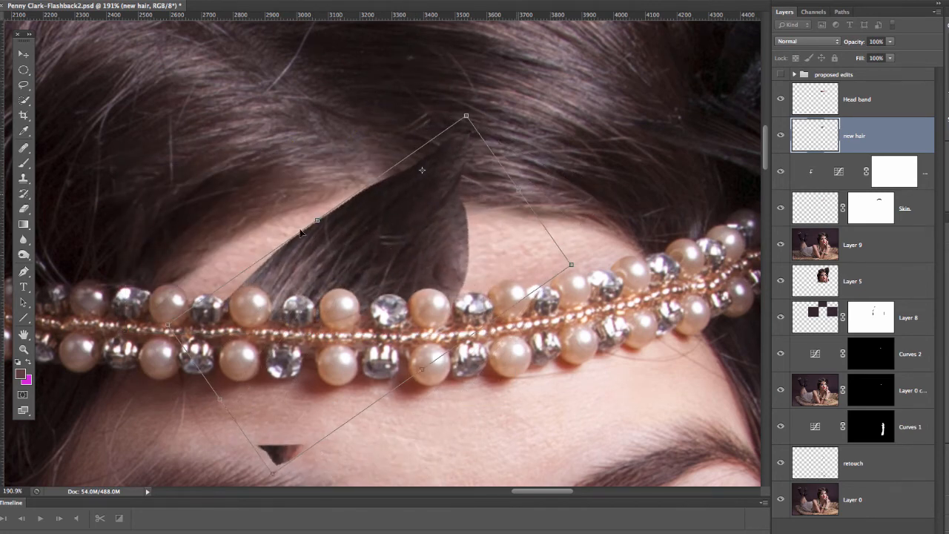
left_click_drag(299, 231, 248, 174)
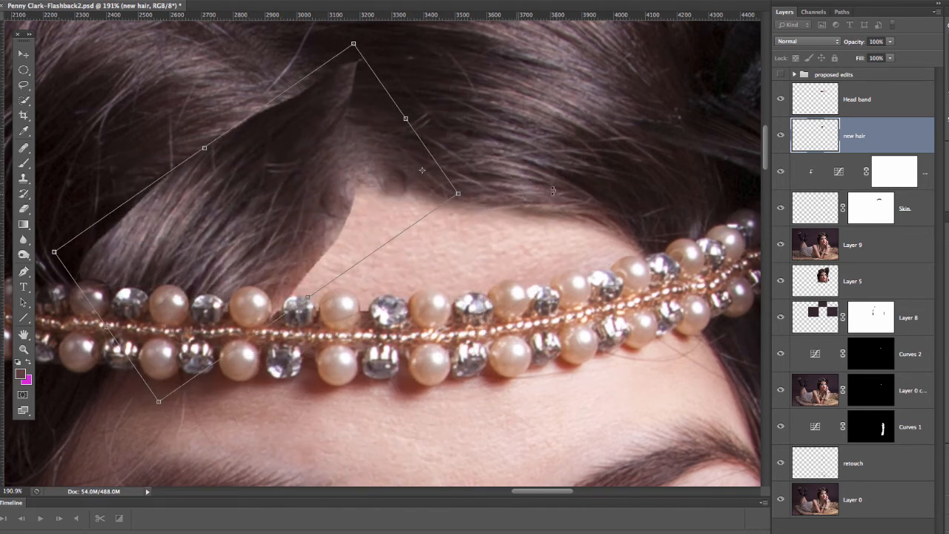
left_click_drag(553, 192, 557, 228)
left_click_drag(297, 195, 353, 164)
left_click_drag(177, 169, 162, 209)
left_click_drag(68, 153, 54, 260)
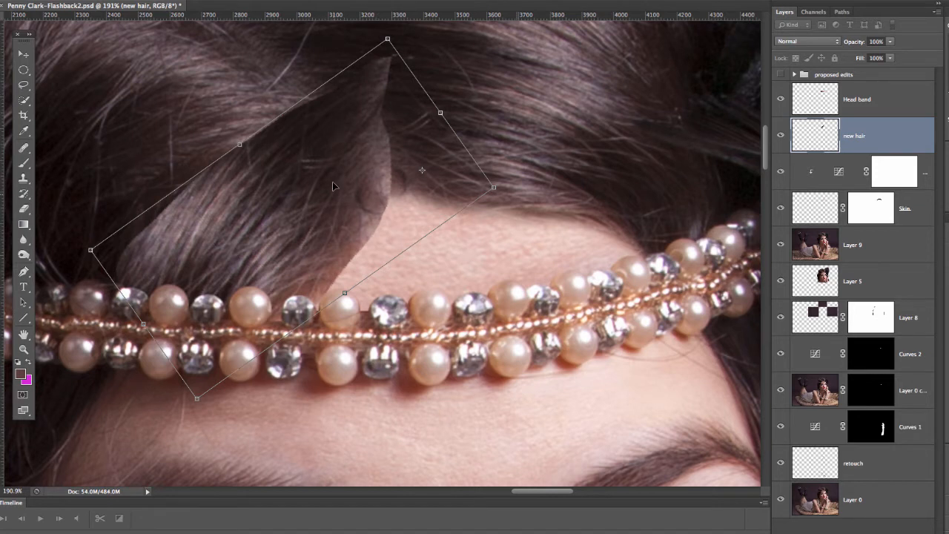
Fine-tune the hair patch's position and angle over the left hairline above the headband and commit the transform.
left_click_drag(283, 226, 278, 222)
left_click_drag(255, 185, 336, 144)
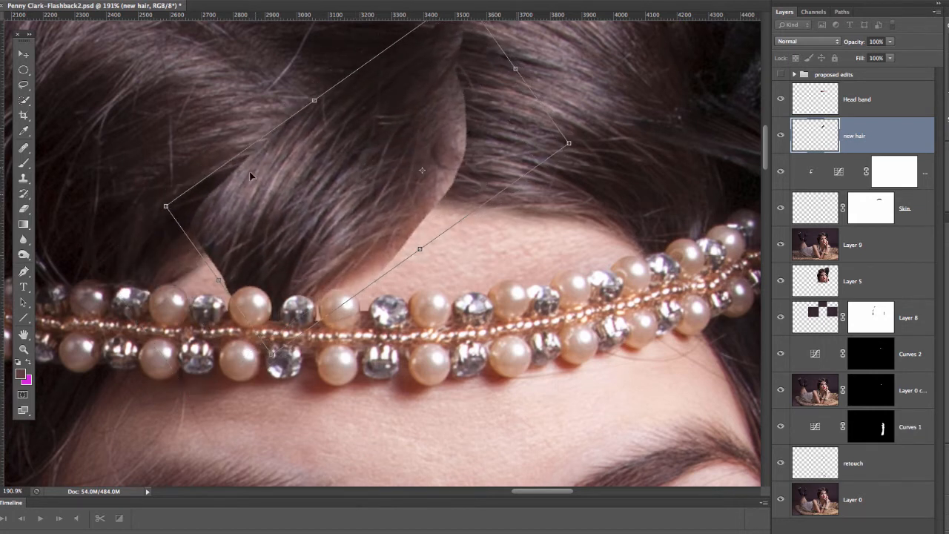
left_click_drag(380, 219, 355, 237)
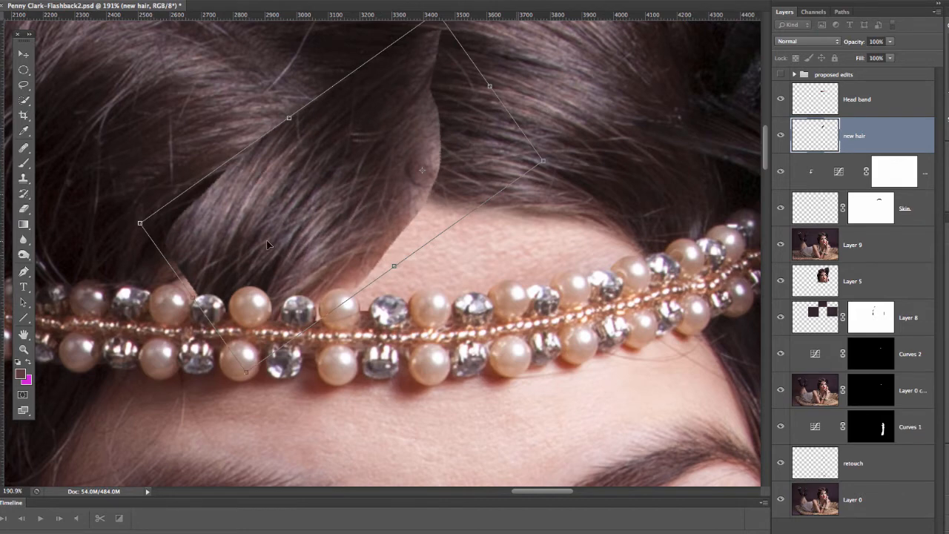
left_click_drag(268, 245, 131, 277)
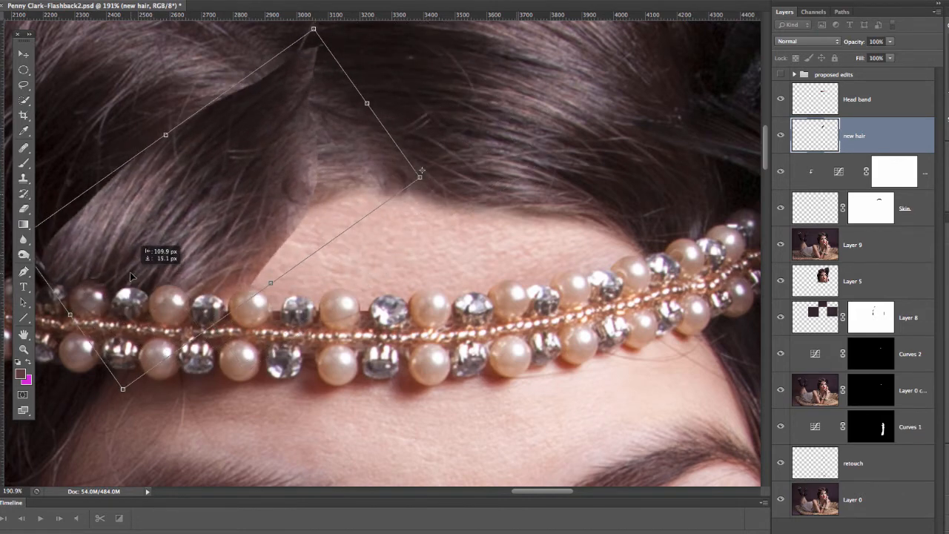
left_click_drag(419, 107, 418, 113)
left_click_drag(426, 174, 207, 197)
mouse_move(501, 186)
left_mouse_down()
mouse_move(490, 197)
mouse_move(487, 174)
left_mouse_up()
mouse_move(288, 205)
left_mouse_down()
mouse_move(322, 190)
mouse_move(291, 191)
mouse_move(288, 202)
left_mouse_up()
key("Return")
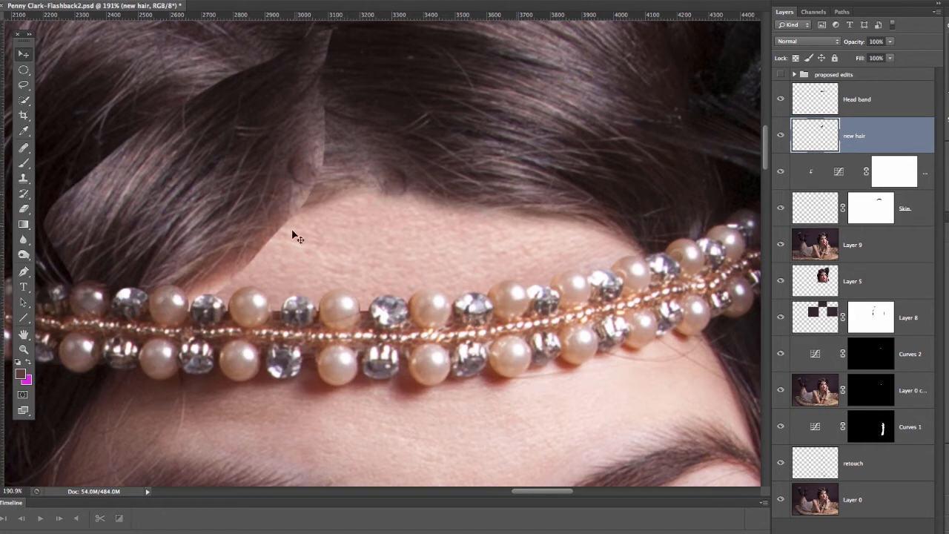
Add a layer mask to new hair and paint it black with a soft brush to hide the patch's hard upper edges.
mouse_move(355, 249)
left_mouse_down()
mouse_move(334, 260)
mouse_move(345, 260)
left_mouse_up()
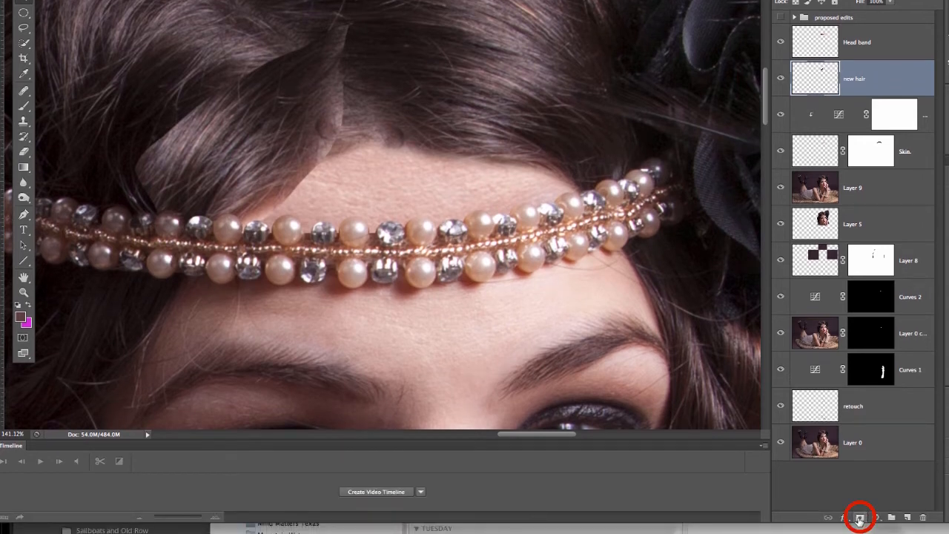
left_click(860, 519)
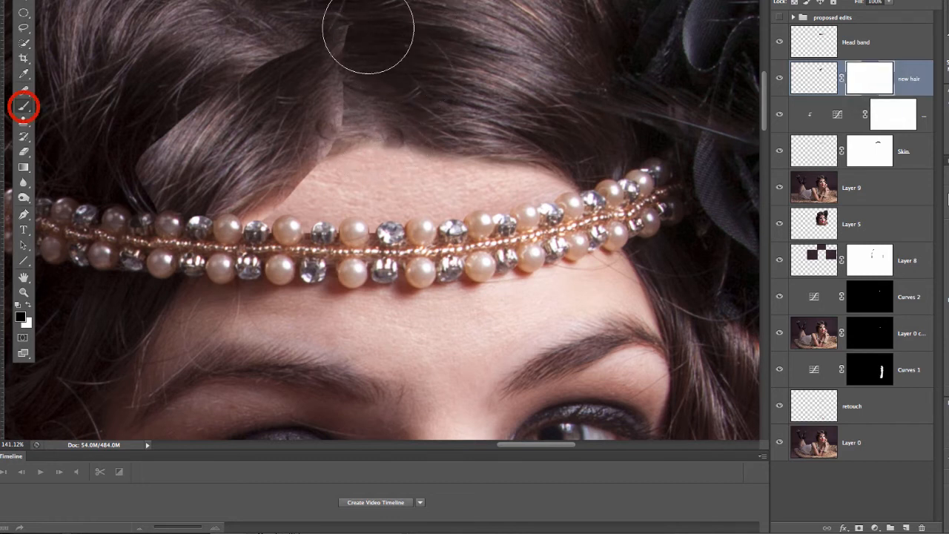
mouse_move(369, 28)
left_mouse_down()
mouse_move(312, 34)
mouse_move(361, 70)
mouse_move(339, 63)
mouse_move(362, 98)
left_mouse_up()
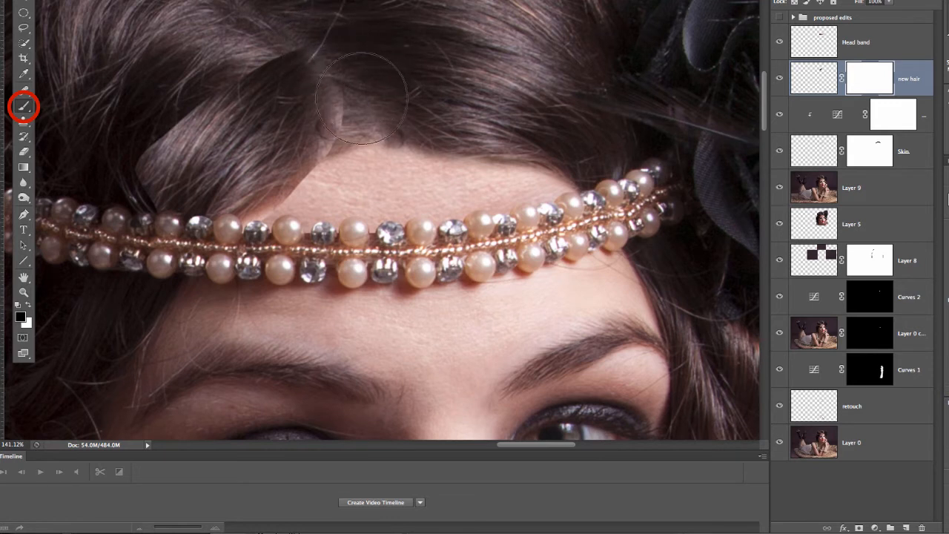
mouse_move(264, 30)
left_mouse_down()
mouse_move(182, 100)
mouse_move(148, 151)
mouse_move(294, 43)
mouse_move(227, 64)
mouse_move(175, 103)
mouse_move(267, 52)
mouse_move(198, 90)
mouse_move(120, 167)
mouse_move(222, 73)
mouse_move(261, 53)
mouse_move(307, 59)
mouse_move(336, 76)
mouse_move(287, 59)
mouse_move(252, 64)
mouse_move(198, 103)
mouse_move(257, 65)
mouse_move(288, 60)
mouse_move(334, 80)
mouse_move(363, 116)
mouse_move(342, 50)
mouse_move(284, 52)
mouse_move(160, 131)
mouse_move(124, 177)
mouse_move(239, 92)
mouse_move(135, 176)
mouse_move(256, 88)
mouse_move(292, 73)
mouse_move(280, 81)
mouse_move(312, 79)
mouse_move(212, 126)
mouse_move(129, 193)
mouse_move(204, 249)
mouse_move(334, 194)
left_mouse_up()
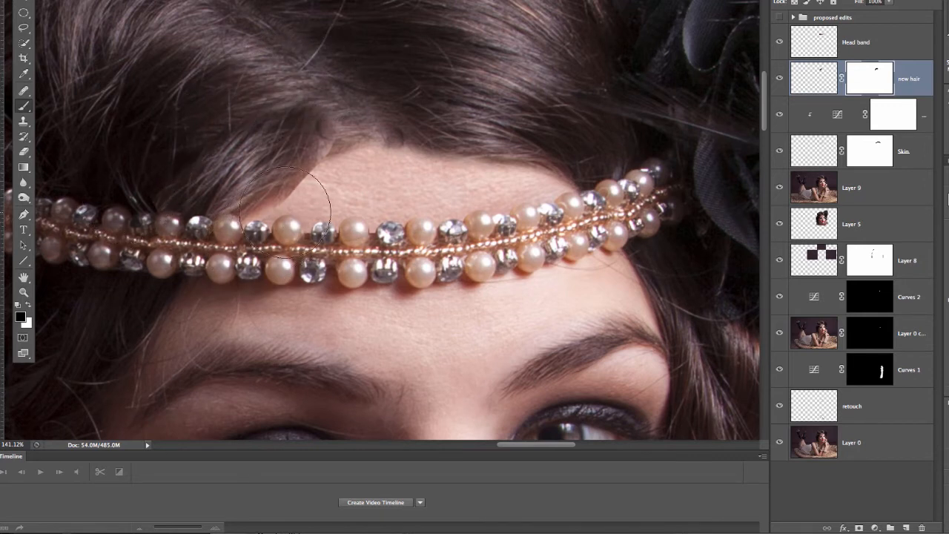
Paint the new hair mask black along the forehead edge and near the parting to blend the patch's lower right side.
left_click_drag(293, 206, 323, 181)
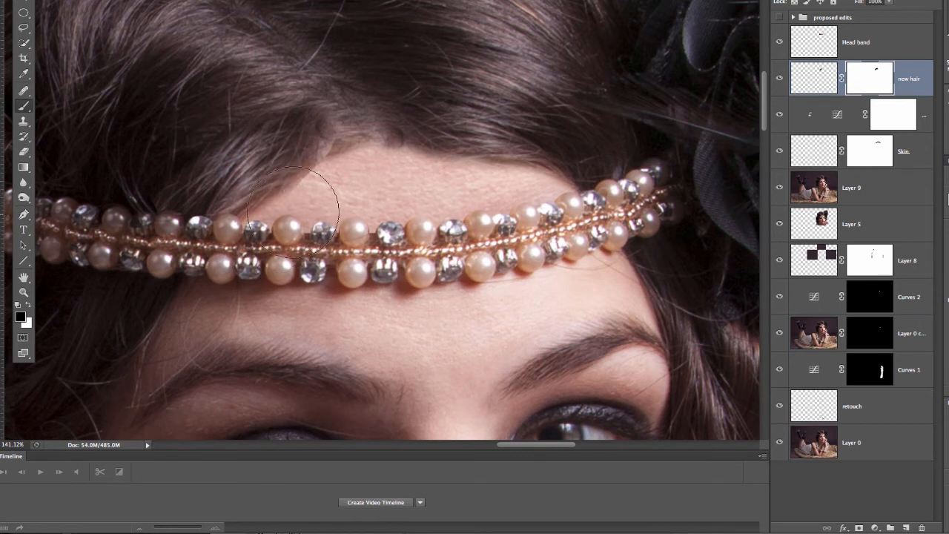
left_click_drag(294, 211, 336, 182)
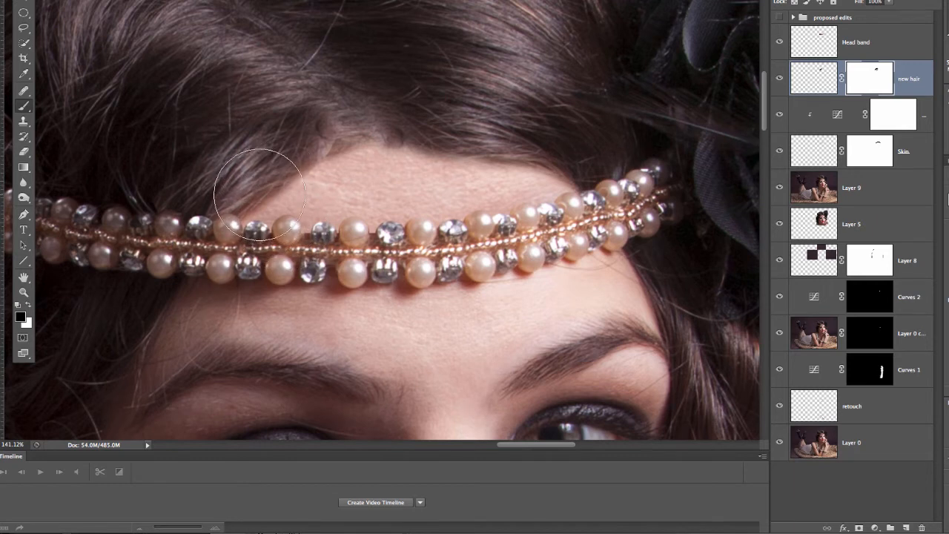
key("v")
left_click_drag(360, 149, 306, 178)
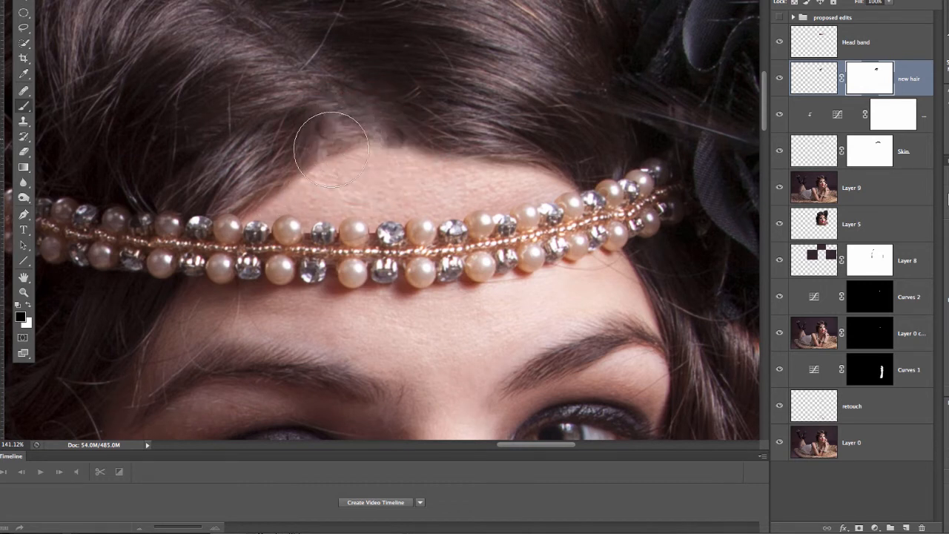
mouse_move(341, 131)
left_mouse_down()
mouse_move(325, 109)
mouse_move(307, 105)
mouse_move(340, 116)
mouse_move(309, 94)
mouse_move(311, 80)
mouse_move(347, 78)
left_mouse_up()
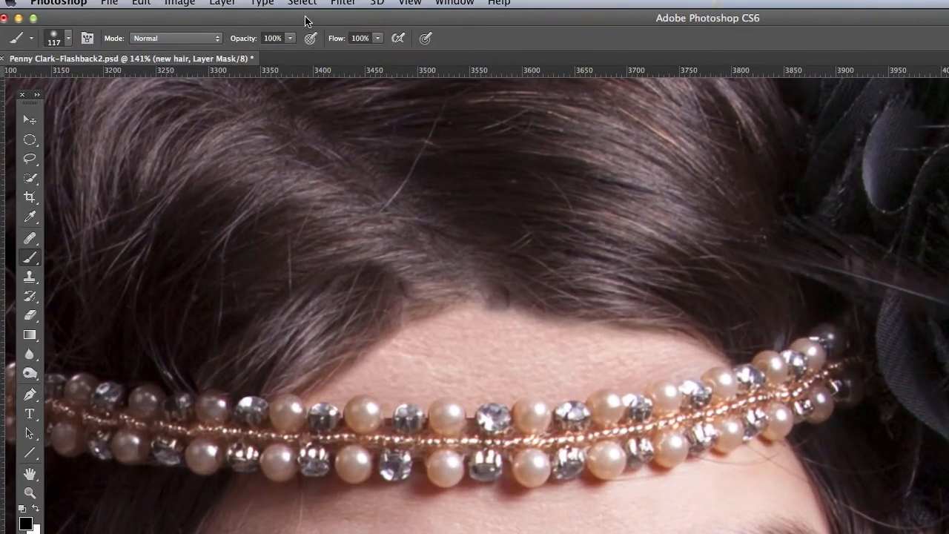
Paint the new hair mask white at 50% brush opacity over the left hair, and toggle the mask off and on to compare.
key("5")
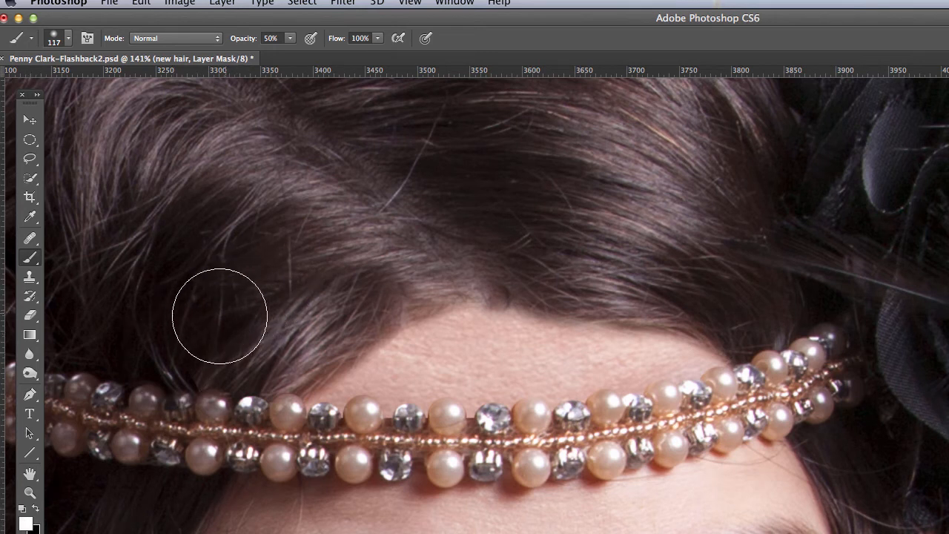
mouse_move(232, 312)
left_mouse_down()
mouse_move(283, 273)
mouse_move(263, 297)
mouse_move(302, 255)
mouse_move(235, 315)
mouse_move(287, 258)
mouse_move(229, 324)
mouse_move(307, 249)
mouse_move(230, 322)
mouse_move(253, 281)
mouse_move(298, 256)
left_mouse_up()
key("x")
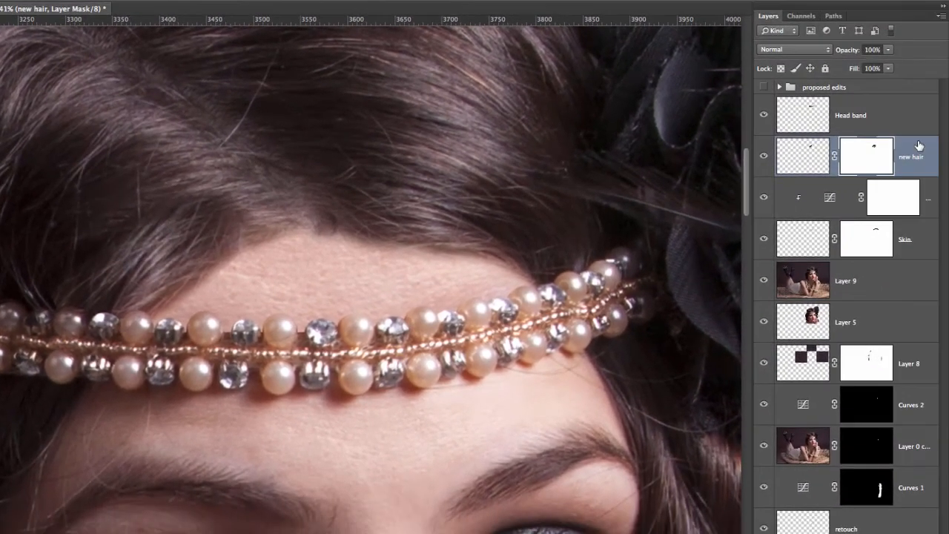
left_click(872, 150, "shift")
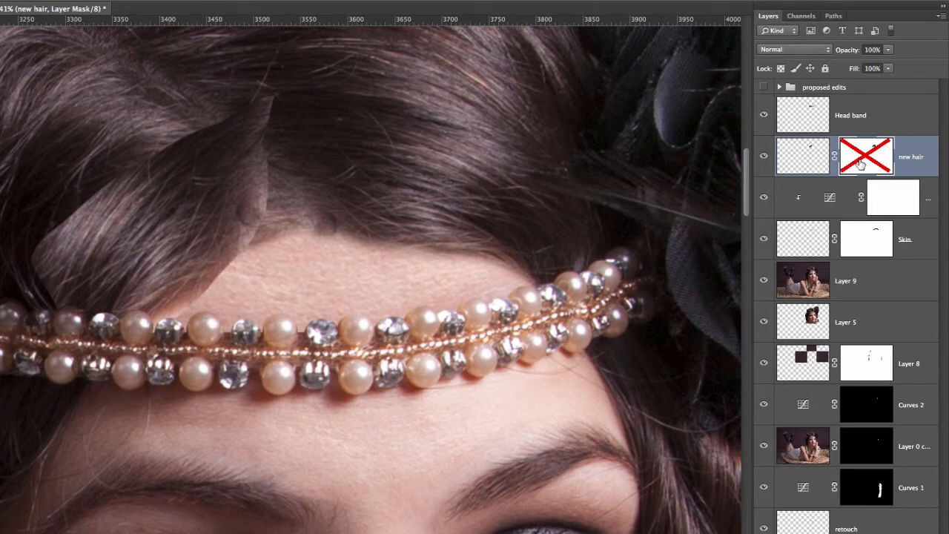
left_click(866, 154, "shift")
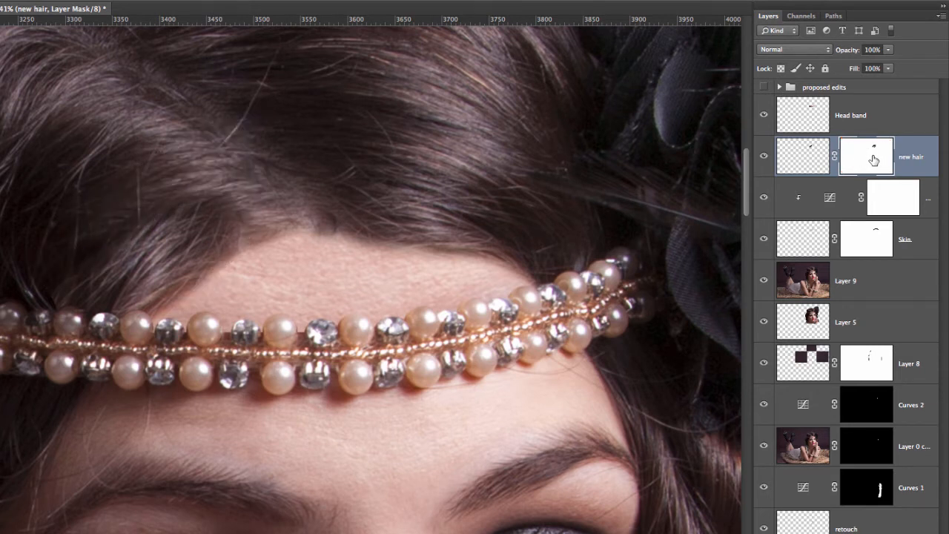
Disable and re-enable the new hair layer's mask twice to compare the blended patch with the unmasked one.
left_click(863, 161, "shift")
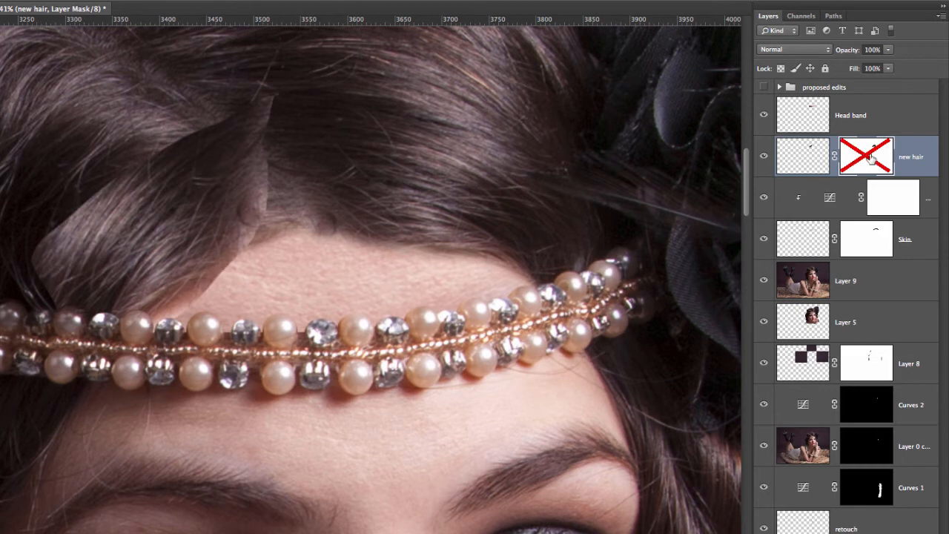
left_click(874, 158, "shift")
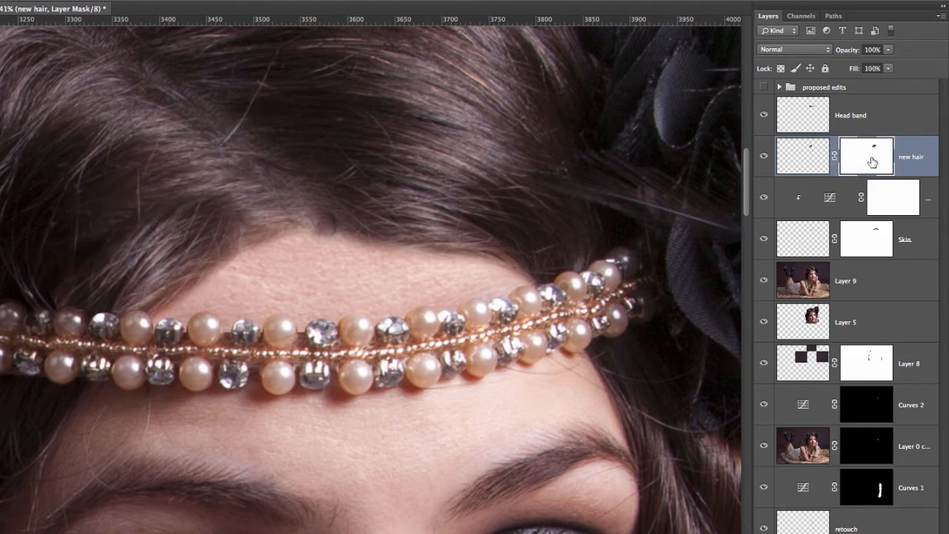
left_click(868, 163, "shift")
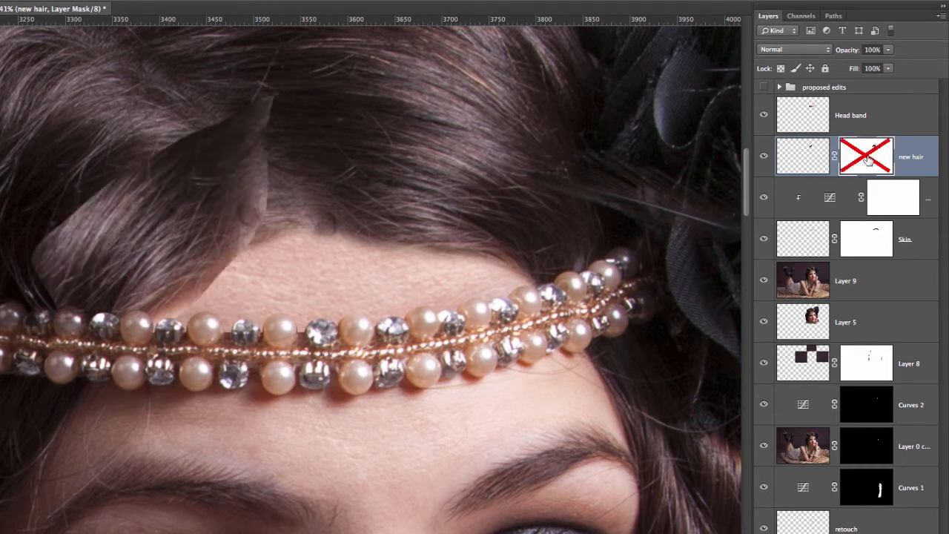
left_click(868, 161, "shift")
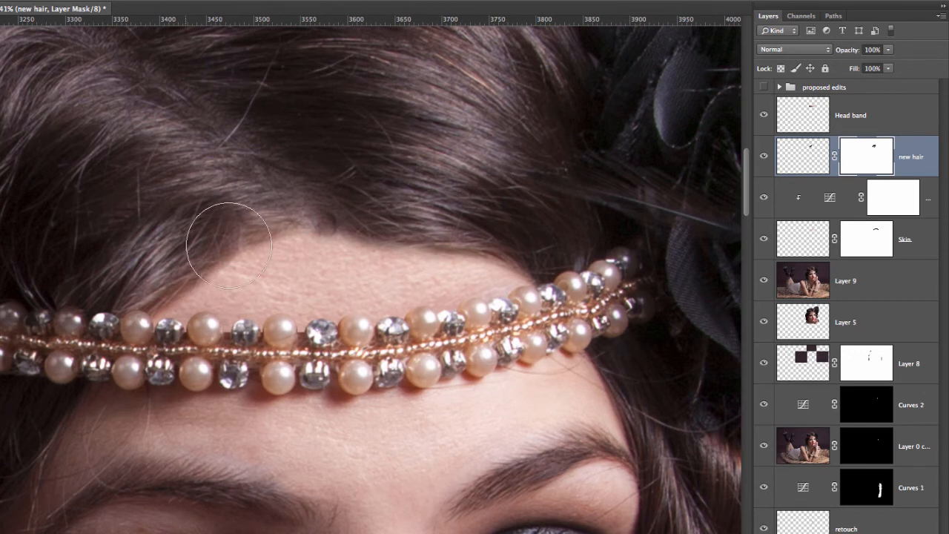
Warp the new hair patch so its strands curve along the left hairline toward the forehead, and commit the transform.
key("ctrl+t")
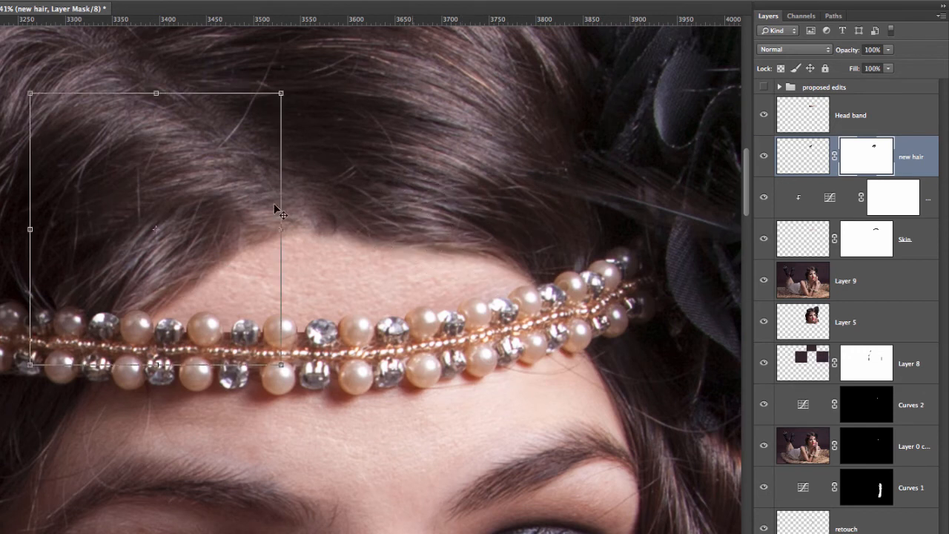
right_click(231, 199)
left_click(257, 285)
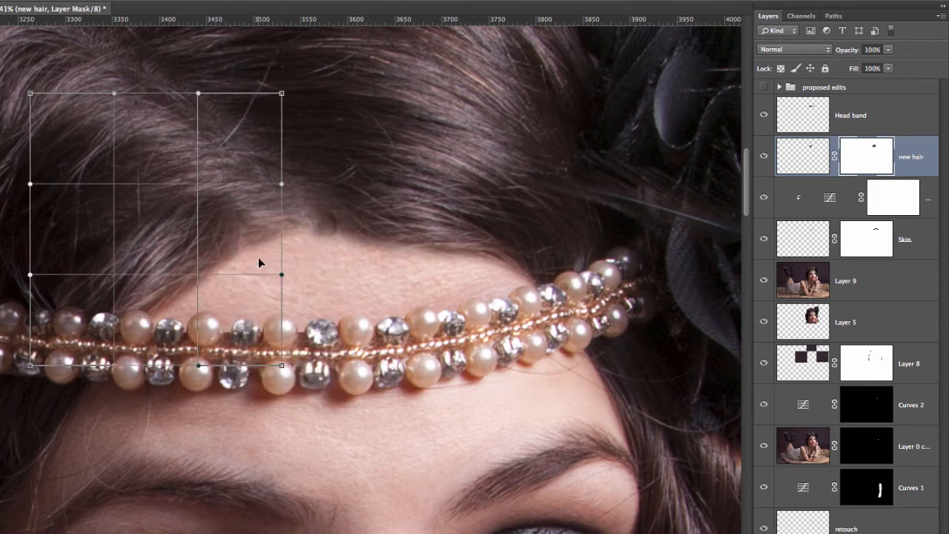
left_click_drag(230, 216, 264, 195)
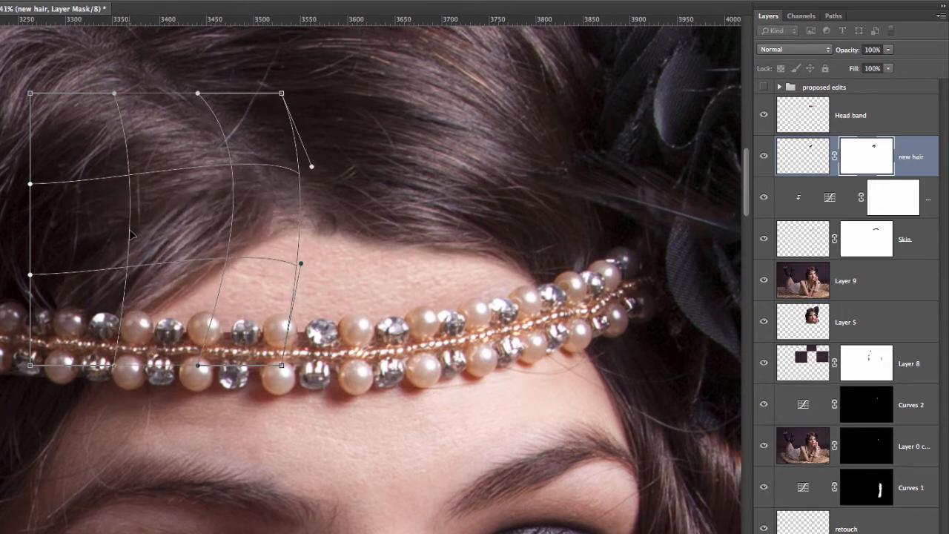
left_click_drag(130, 228, 189, 273)
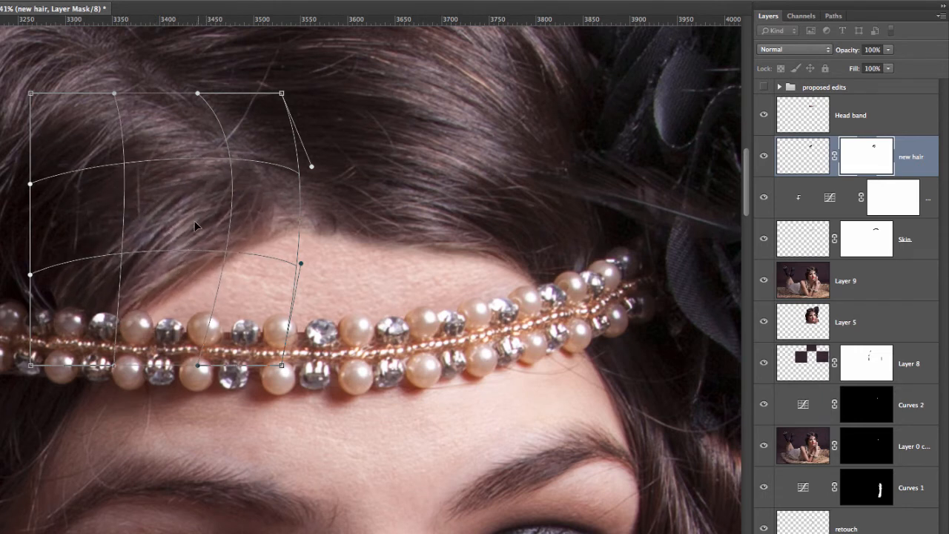
key("ctrl+z")
left_click_drag(240, 201, 238, 203)
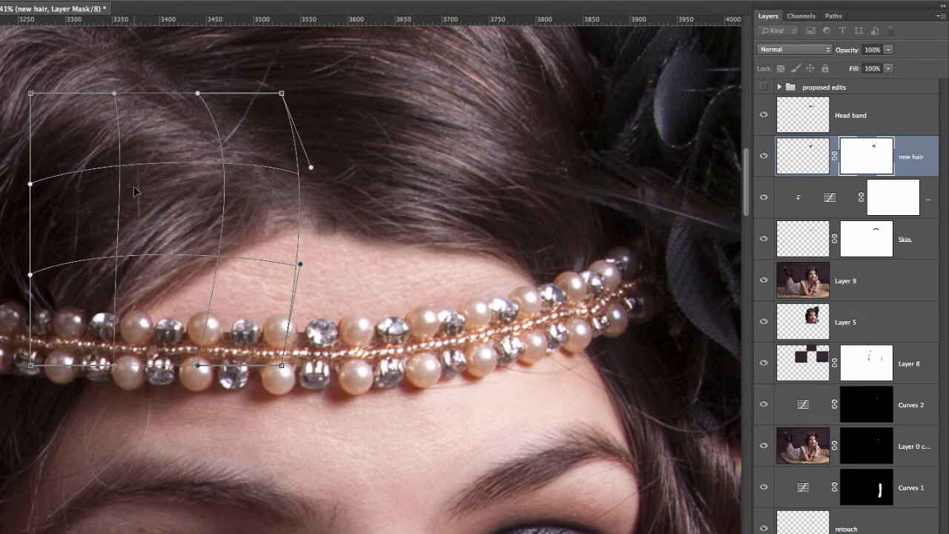
key("Return")
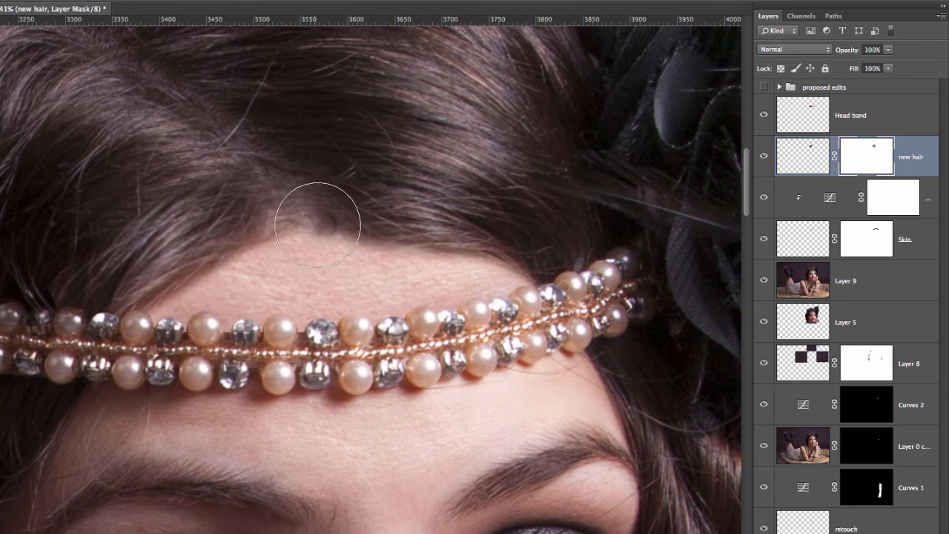
Make the Skin layer's mask active for painting with the Brush tool.
key("v")
left_click(923, 239)
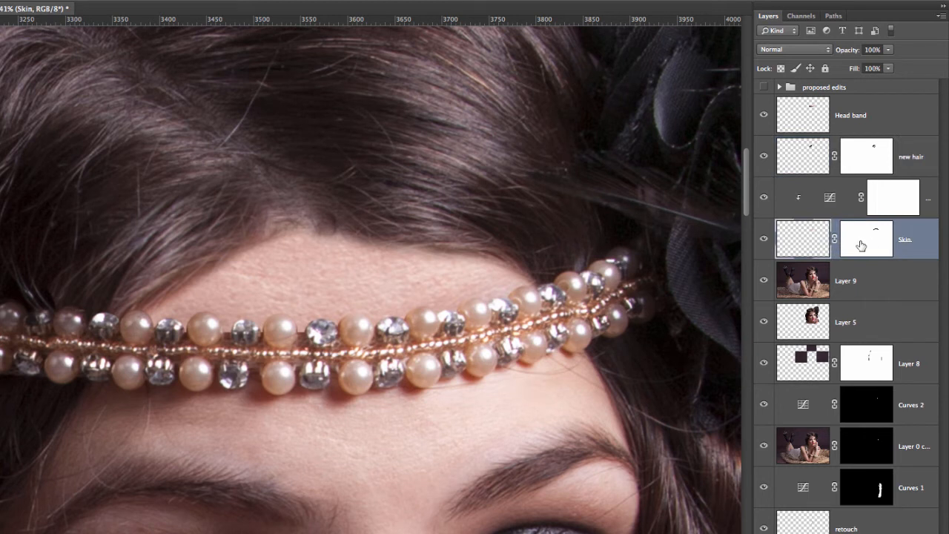
left_click(862, 245)
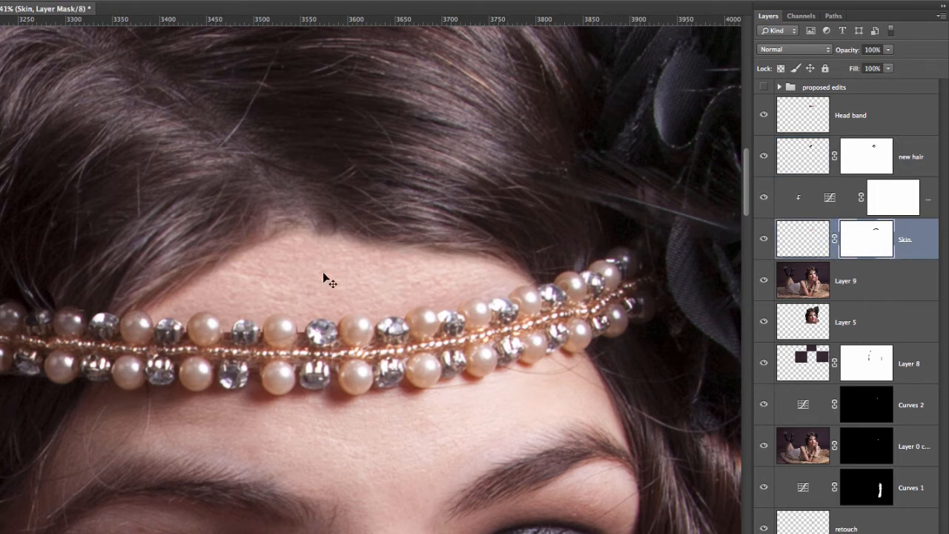
key("b")
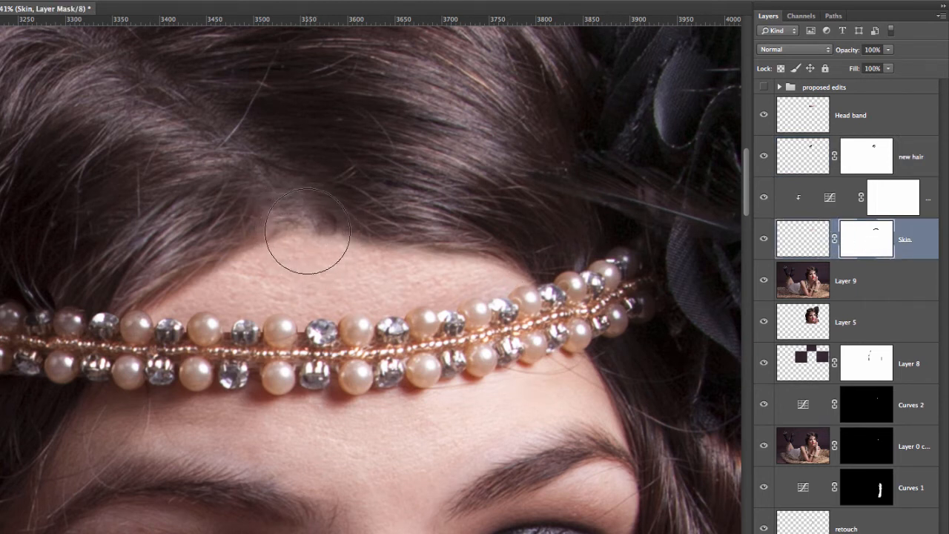
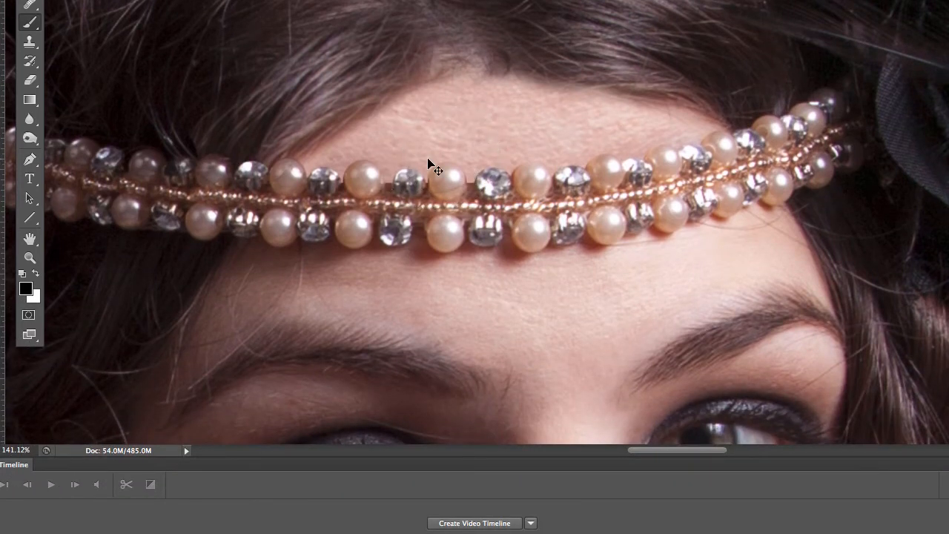
Hide and show the Head band, new hair, clipped Curves and Skin layers together to compare the retouch before and after.
key("ctrl+1")
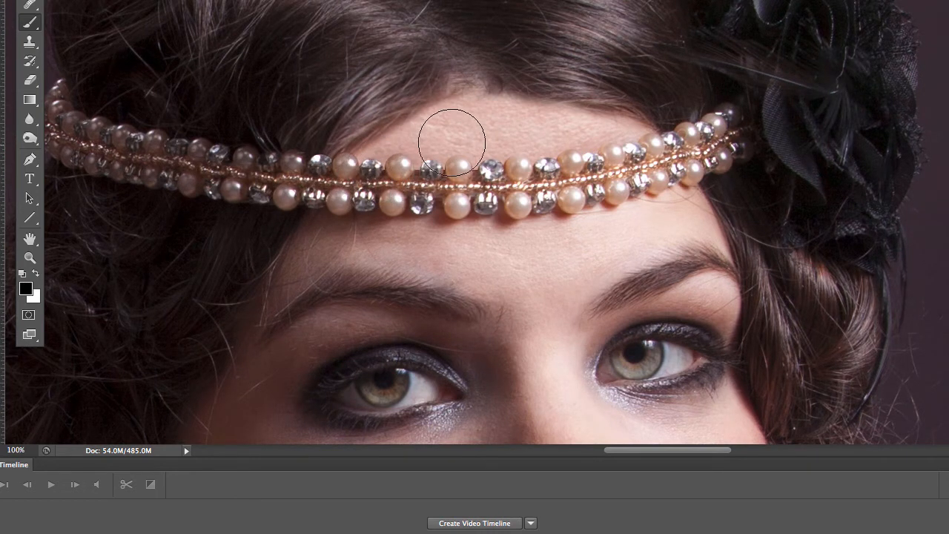
key("z")
left_click_drag(512, 123, 413, 162)
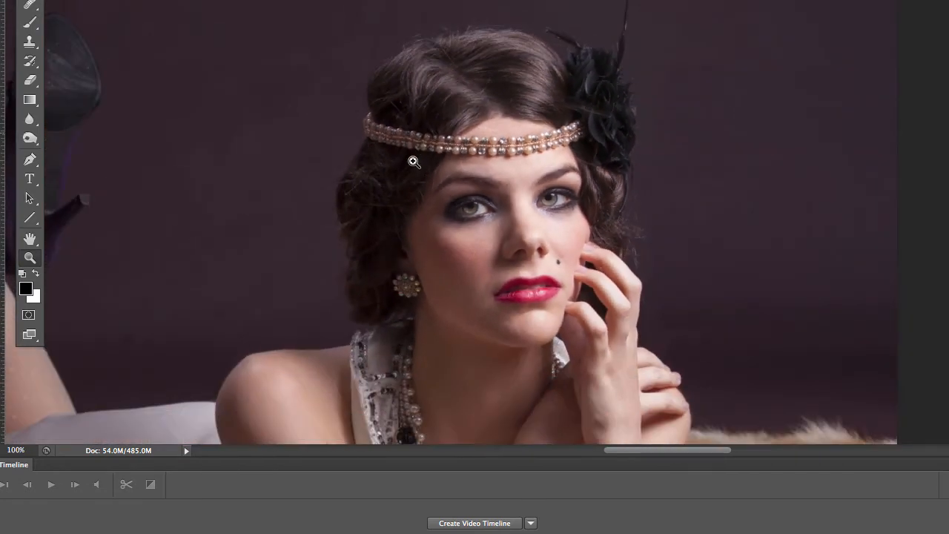
key("b")
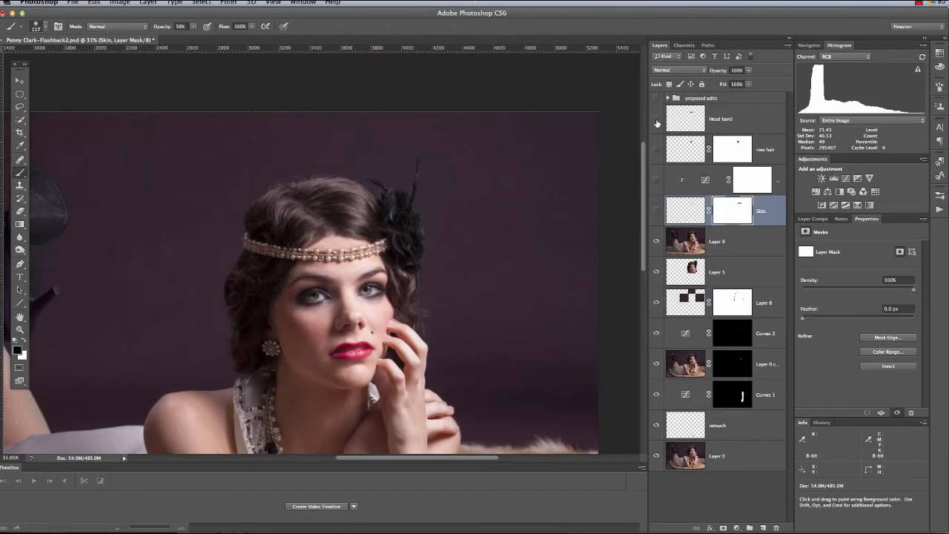
left_click(661, 130)
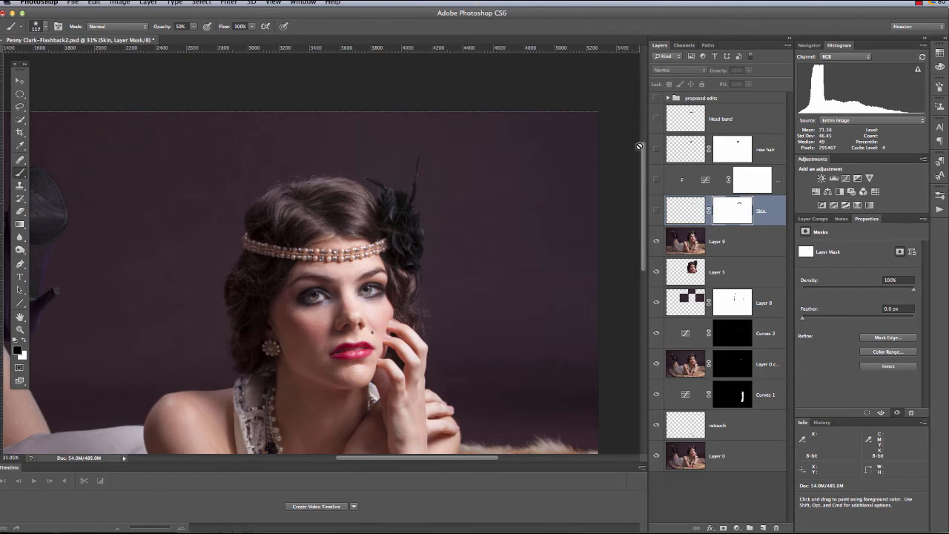
left_click(659, 213)
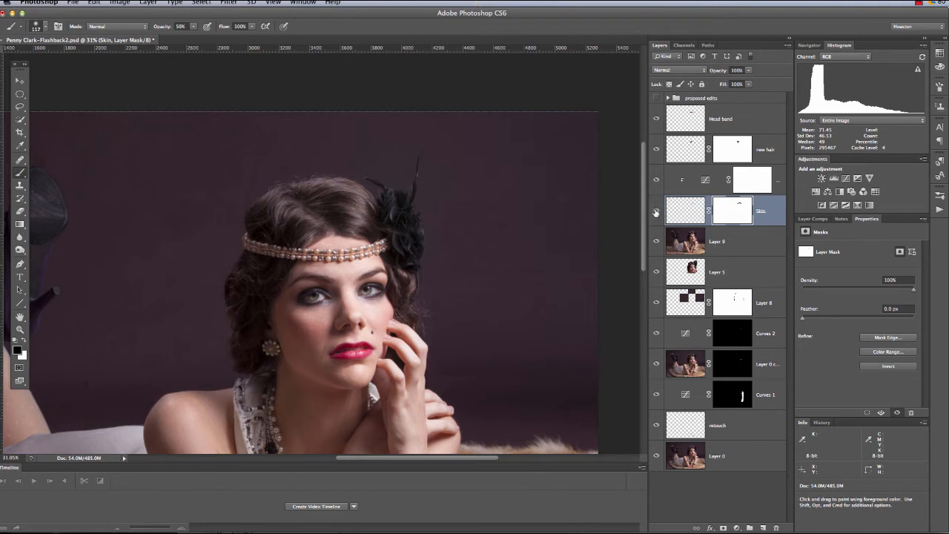
left_click(665, 129)
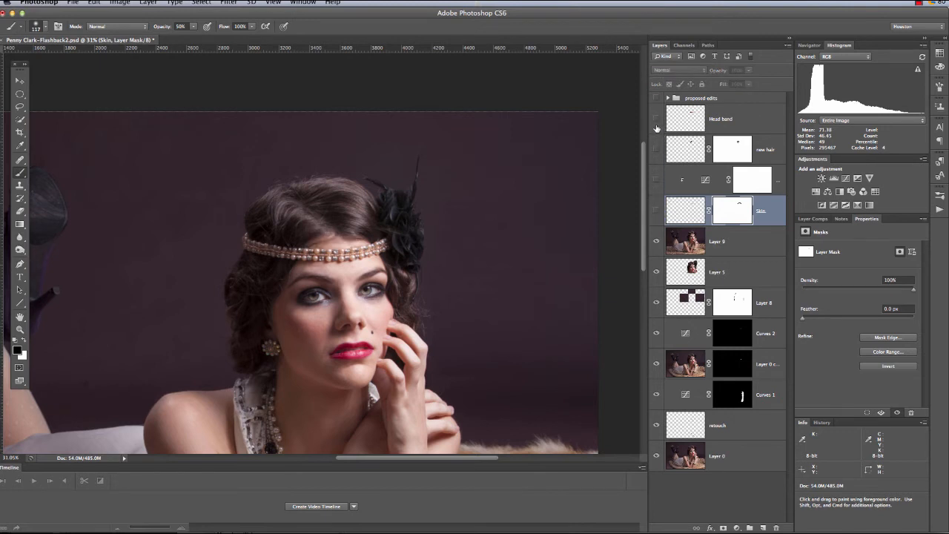
left_click(655, 211)
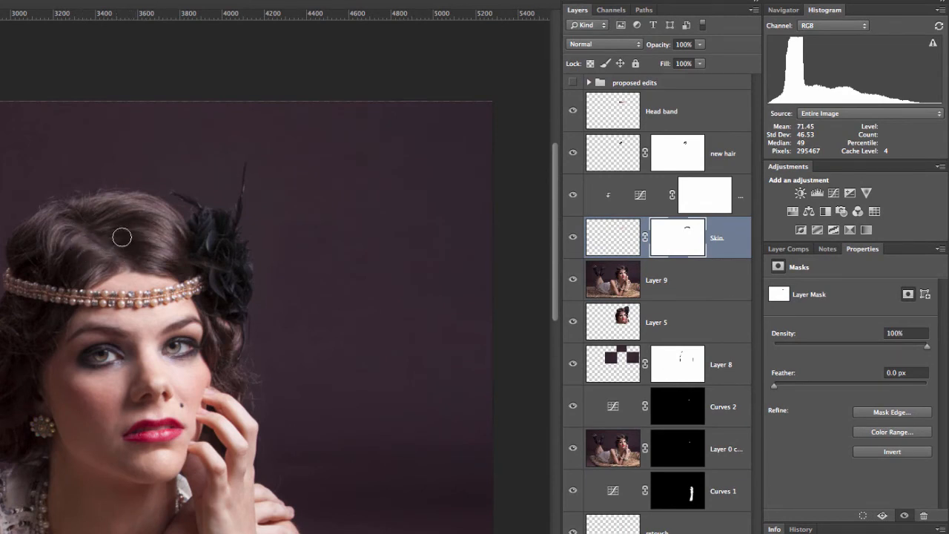
Add two Curves adjustment layers above the Head band layer.
left_click(707, 113)
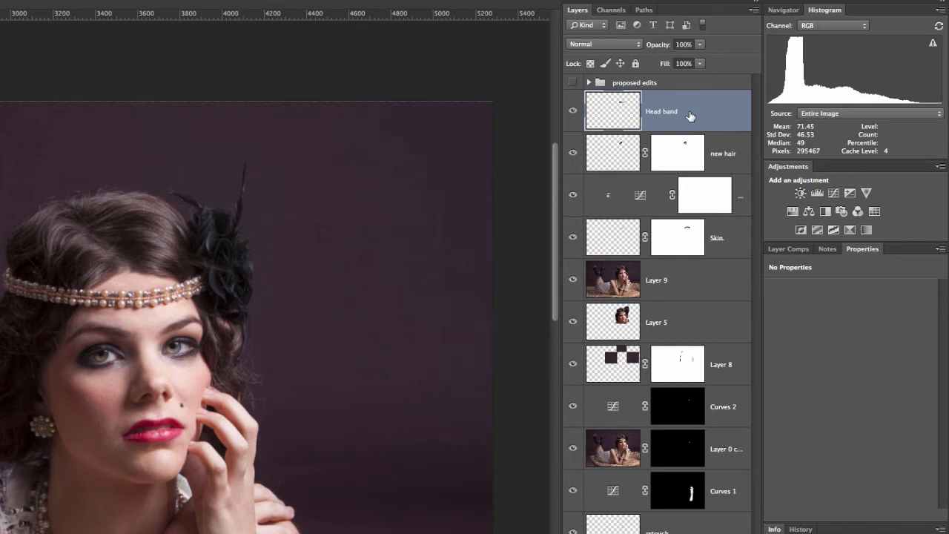
left_click(833, 193)
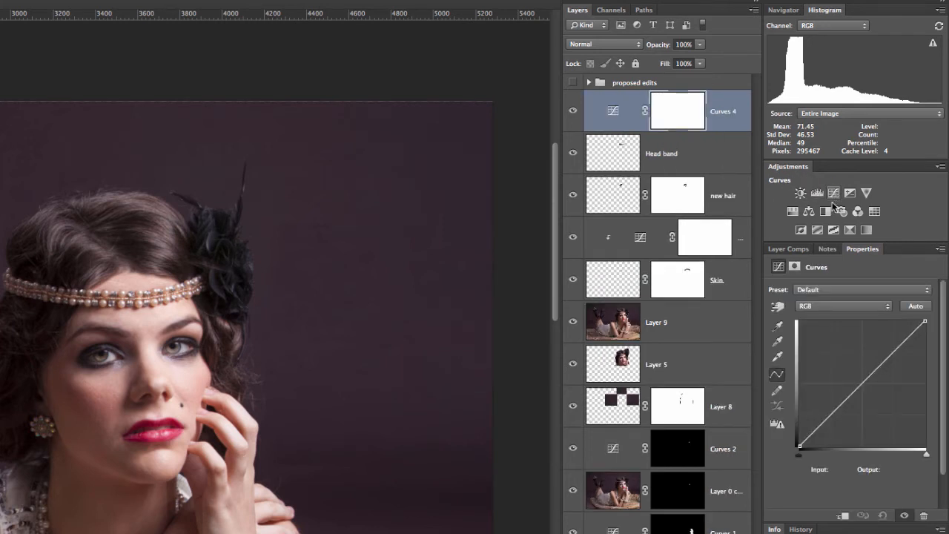
left_click(833, 199)
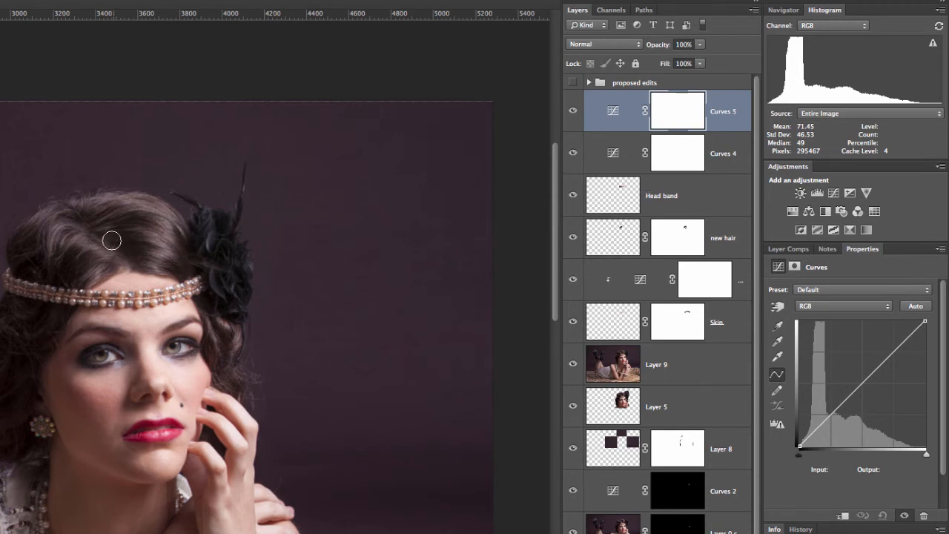
Apply the Medium Contrast (RGB) preset to the topmost Curves adjustment layer.
left_click_drag(127, 239, 173, 252)
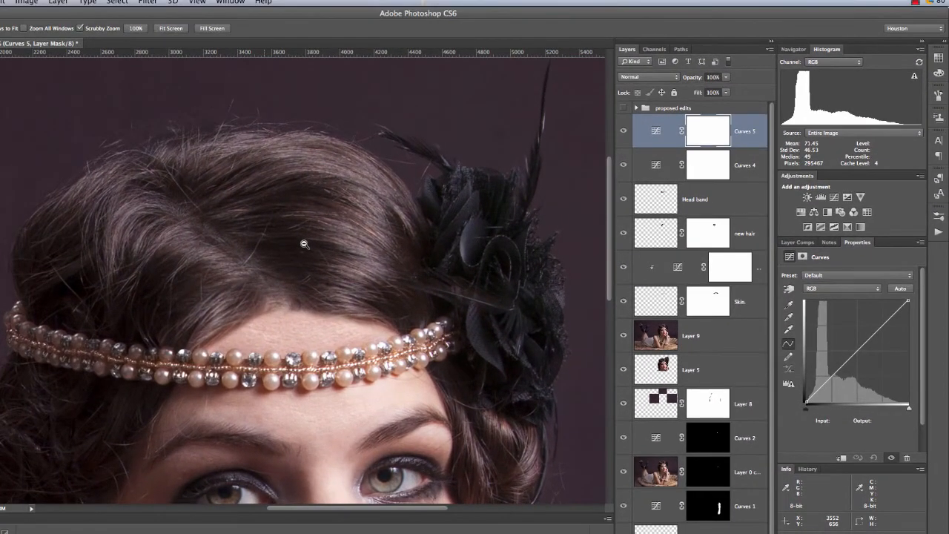
left_click_drag(304, 244, 301, 247)
key("b")
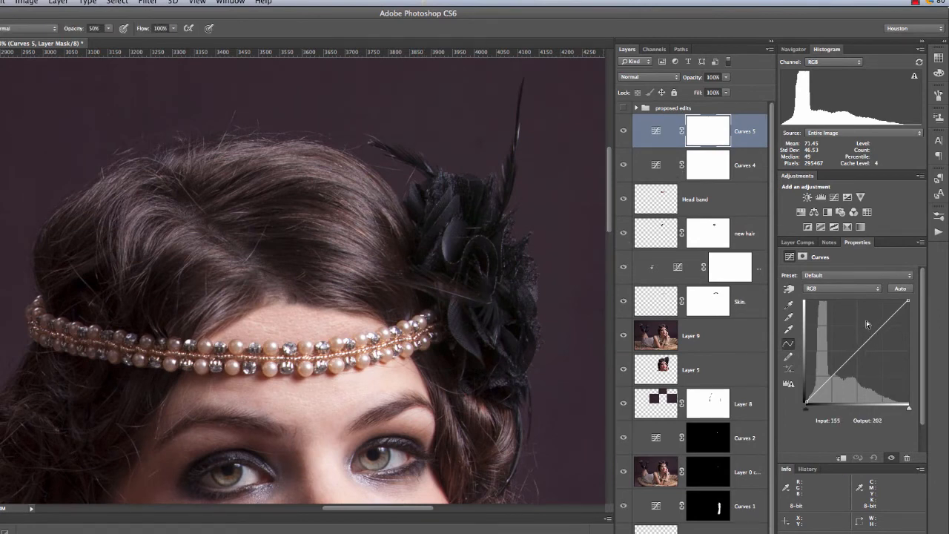
left_click(840, 276)
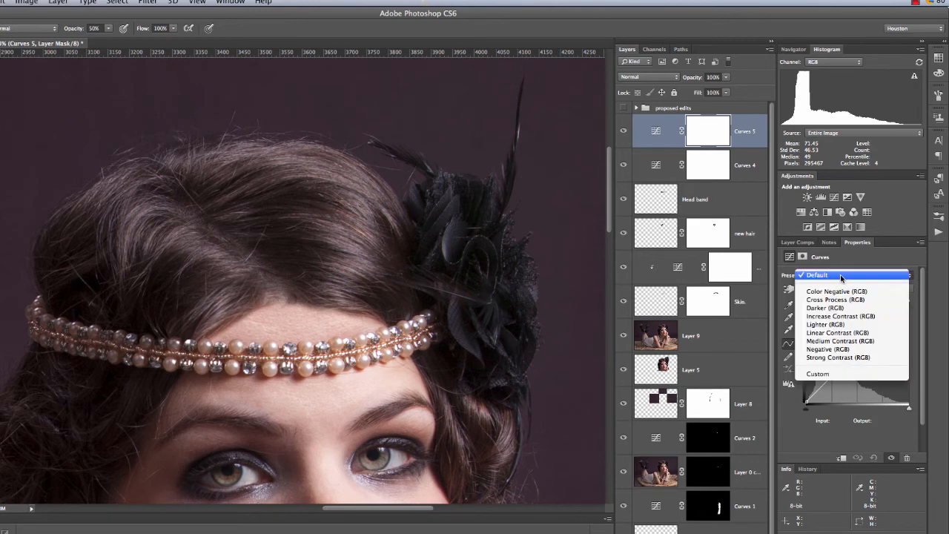
left_click(840, 342)
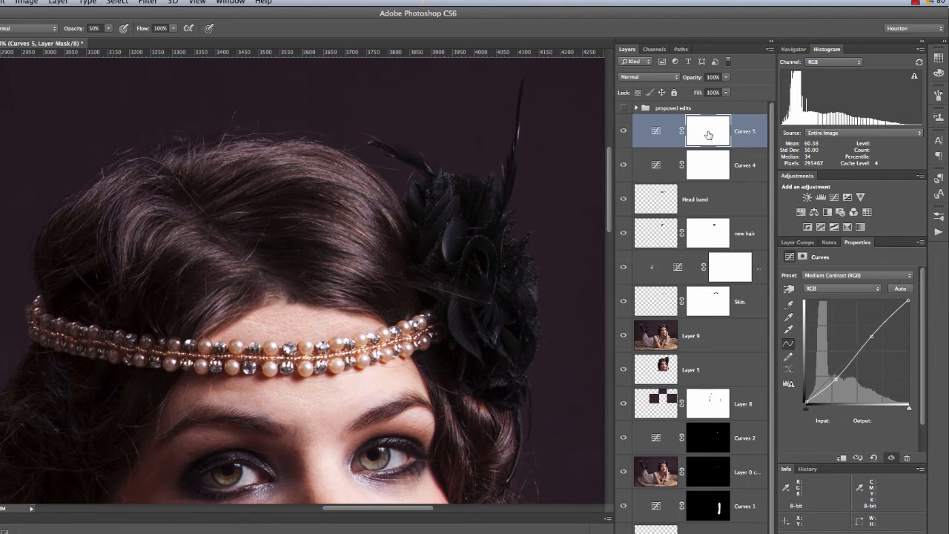
Make white the foreground colour and fill the topmost Curves layer's mask with black to hide the contrast adjustment.
key("z")
left_click_drag(367, 220, 308, 226)
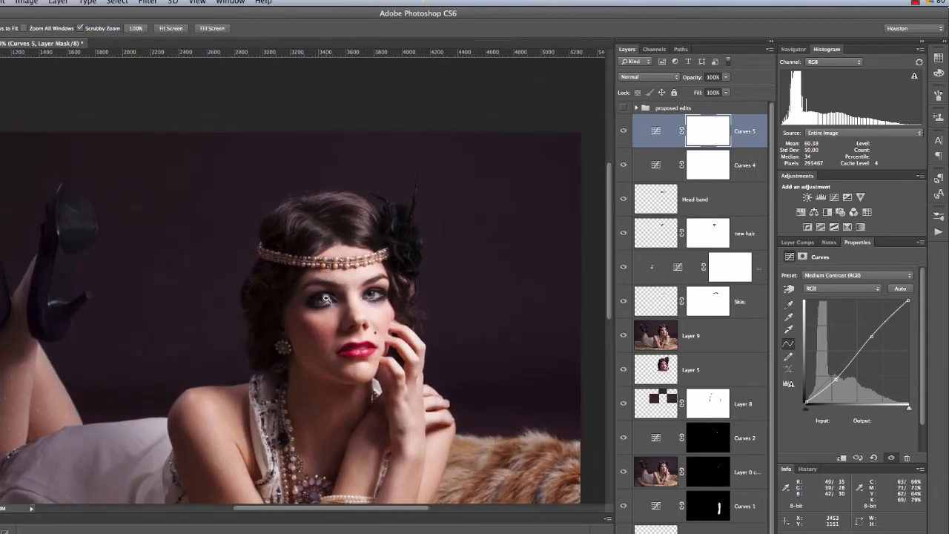
key("b")
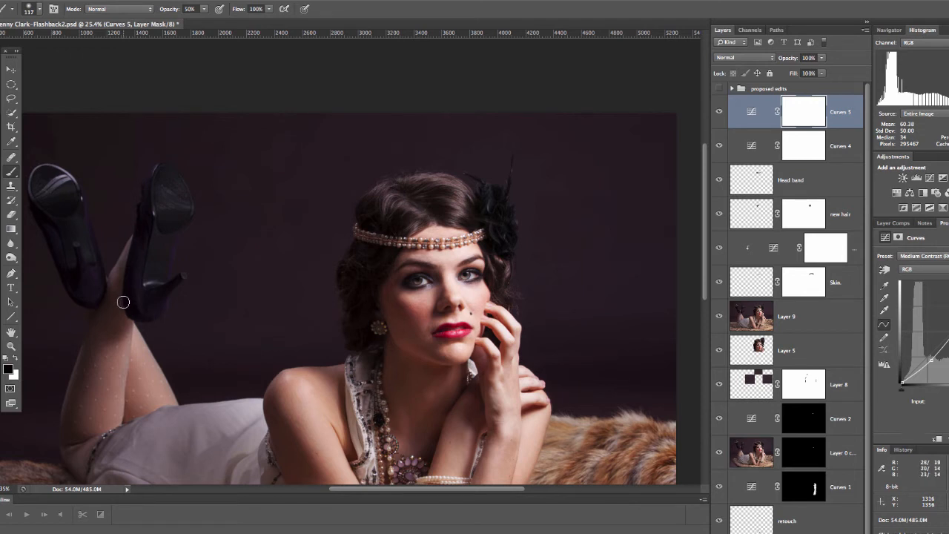
key("x")
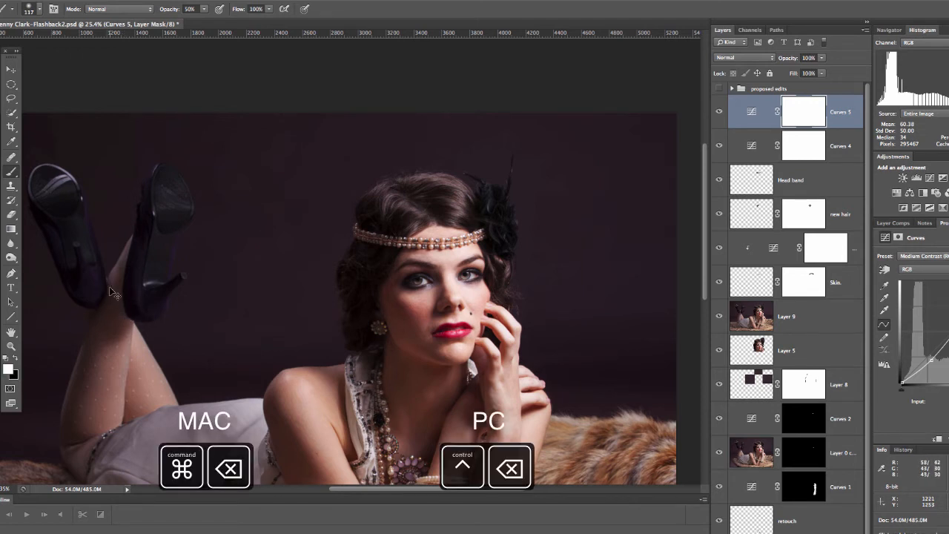
key("super+BackSpace")
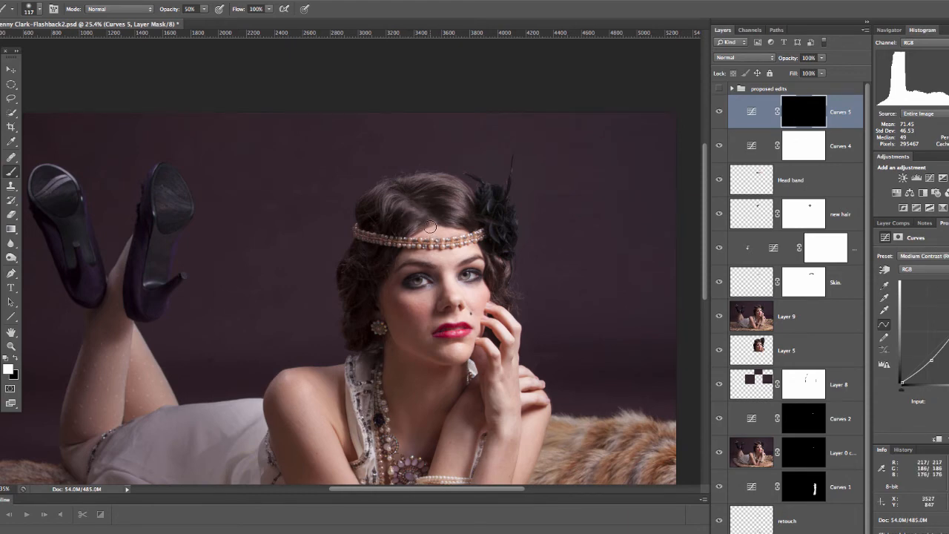
Paint the topmost Curves layer's mask white over the hair above the headband at 100% brush opacity and compare the layer off and on.
key("z")
left_click_drag(428, 212, 470, 214)
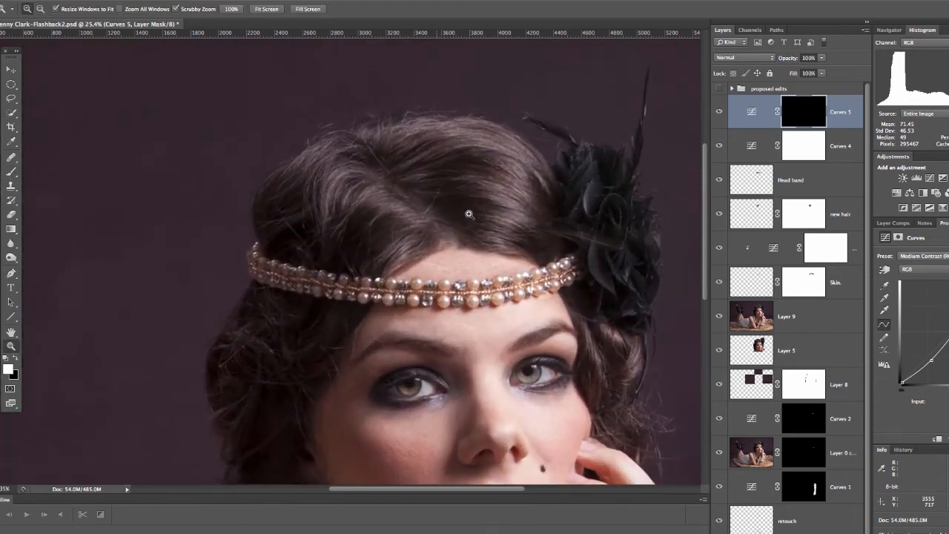
key("b")
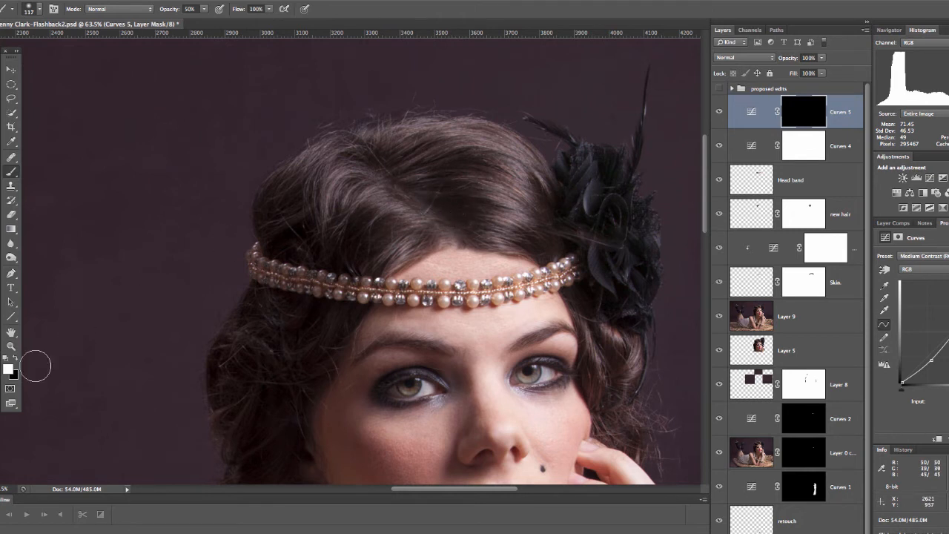
mouse_move(159, 290)
left_mouse_down()
mouse_move(170, 293)
mouse_move(178, 267)
mouse_move(178, 211)
left_mouse_up()
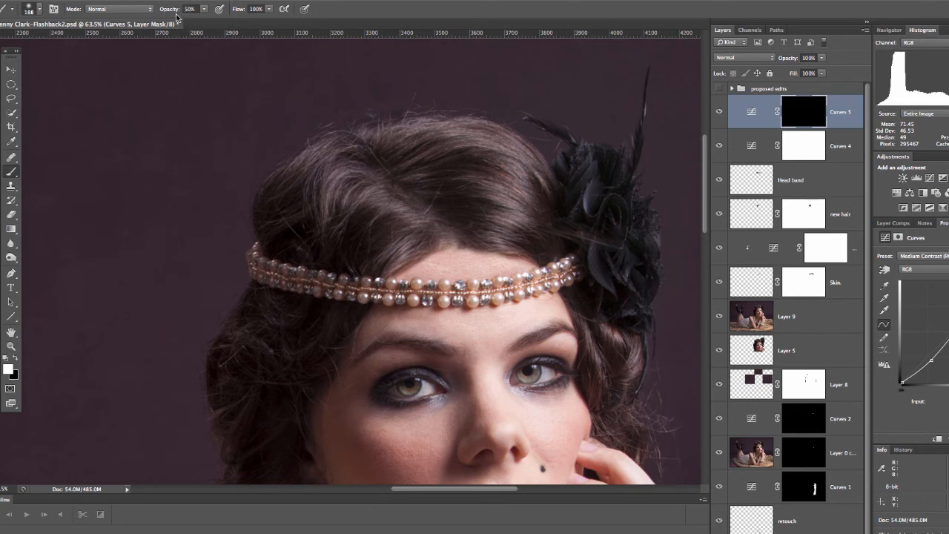
left_click_drag(170, 14, 265, 19)
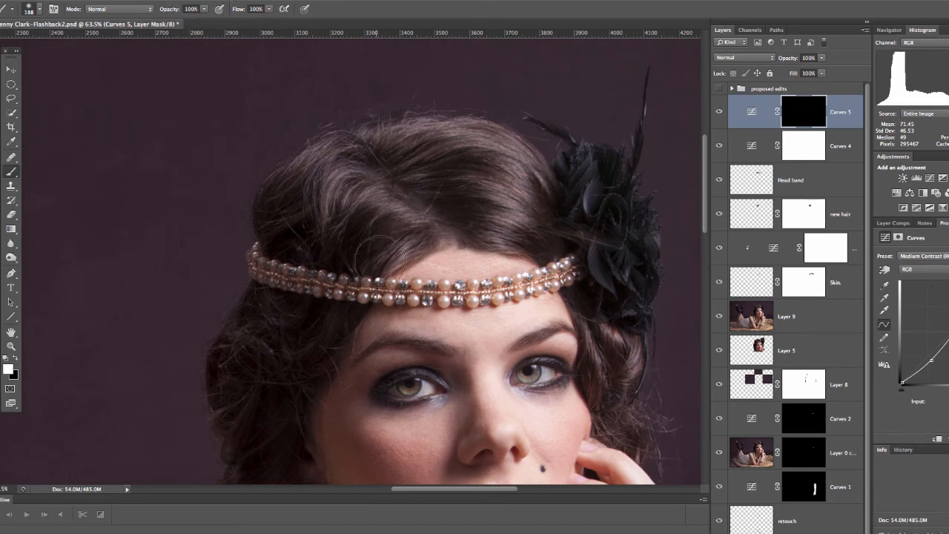
mouse_move(372, 253)
left_mouse_down()
mouse_move(342, 249)
mouse_move(326, 215)
mouse_move(277, 217)
mouse_move(393, 152)
mouse_move(482, 152)
mouse_move(432, 132)
mouse_move(504, 175)
mouse_move(452, 193)
mouse_move(482, 215)
mouse_move(468, 223)
mouse_move(411, 215)
mouse_move(383, 187)
mouse_move(531, 145)
mouse_move(473, 139)
mouse_move(486, 161)
mouse_move(337, 148)
mouse_move(351, 199)
mouse_move(523, 206)
mouse_move(482, 164)
mouse_move(338, 206)
mouse_move(417, 235)
mouse_move(333, 204)
mouse_move(357, 160)
mouse_move(412, 197)
mouse_move(440, 169)
mouse_move(426, 98)
left_mouse_up()
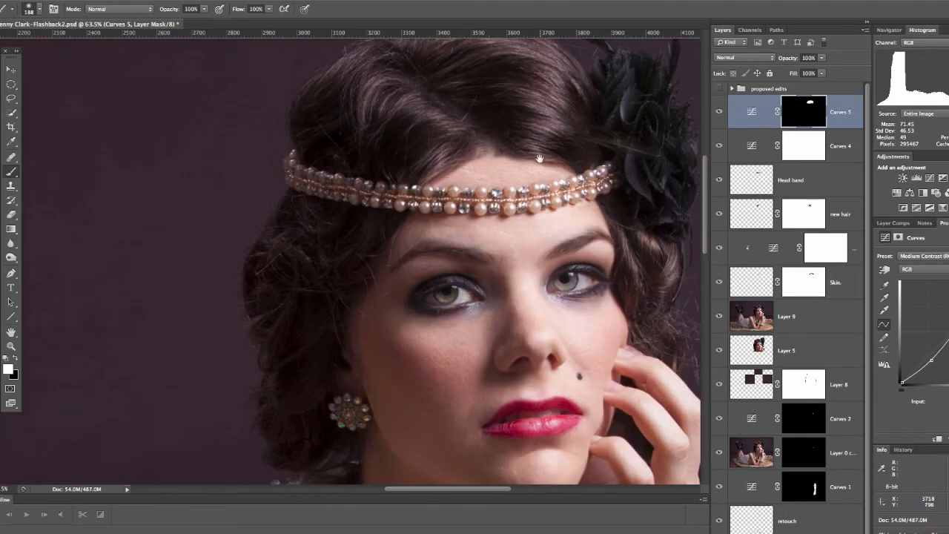
left_click_drag(541, 159, 471, 233)
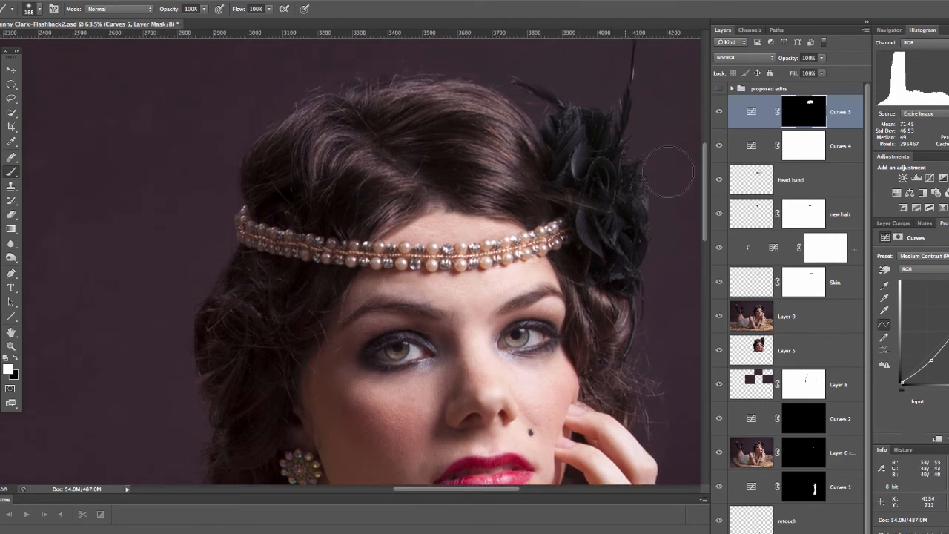
left_click(720, 112)
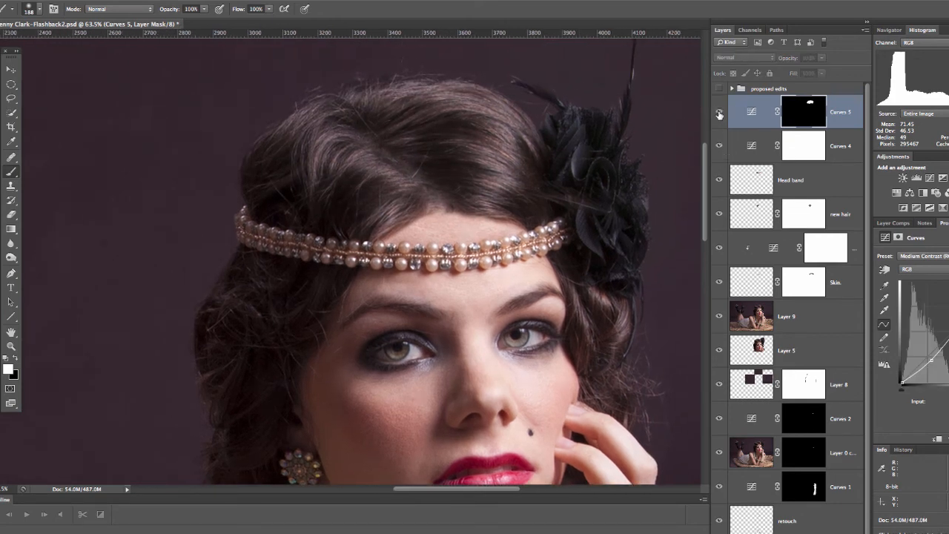
left_click(719, 112)
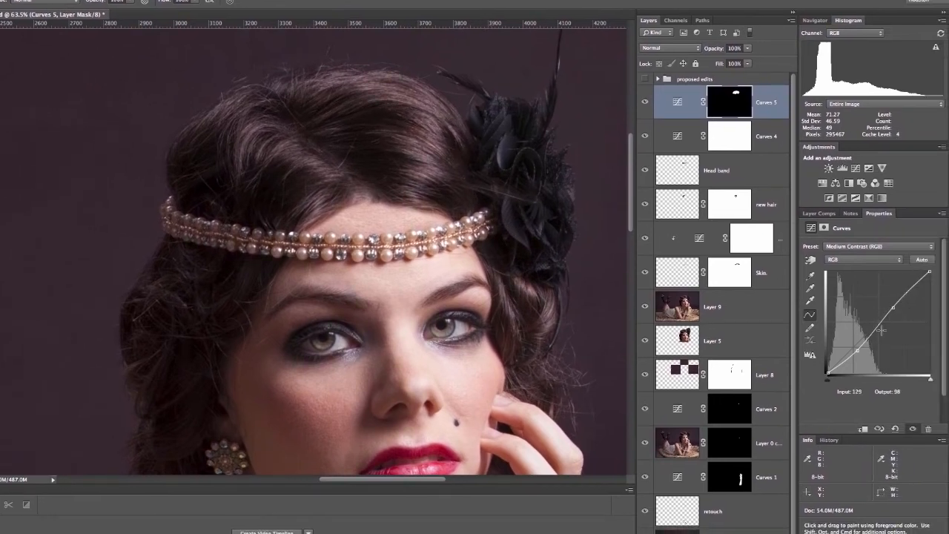
Steepen the topmost Curves layer's curve, moving its highlight point to about input 156, output 180 and slightly lowering the shadow point.
mouse_move(890, 307)
left_mouse_down()
mouse_move(883, 327)
mouse_move(894, 297)
mouse_move(897, 306)
left_mouse_up()
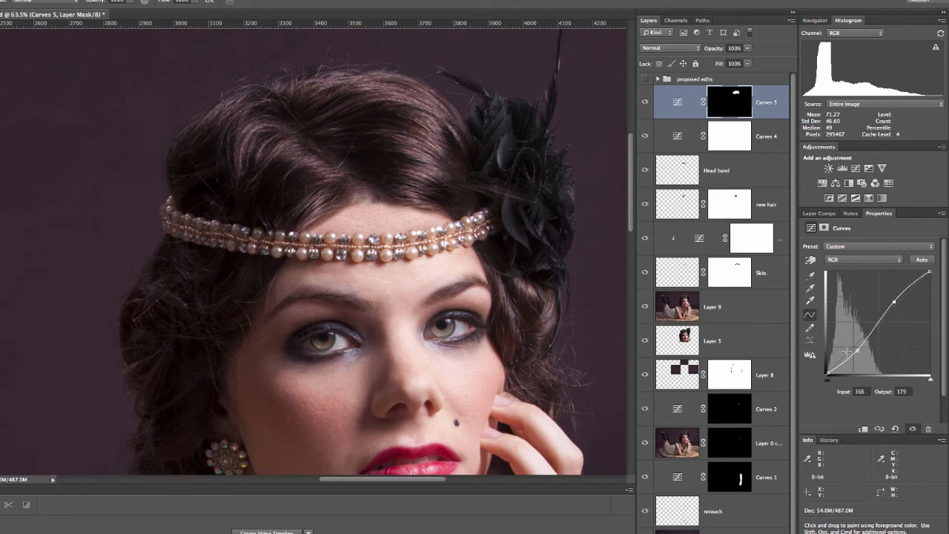
left_click_drag(858, 349, 856, 352)
left_click_drag(893, 301, 890, 304)
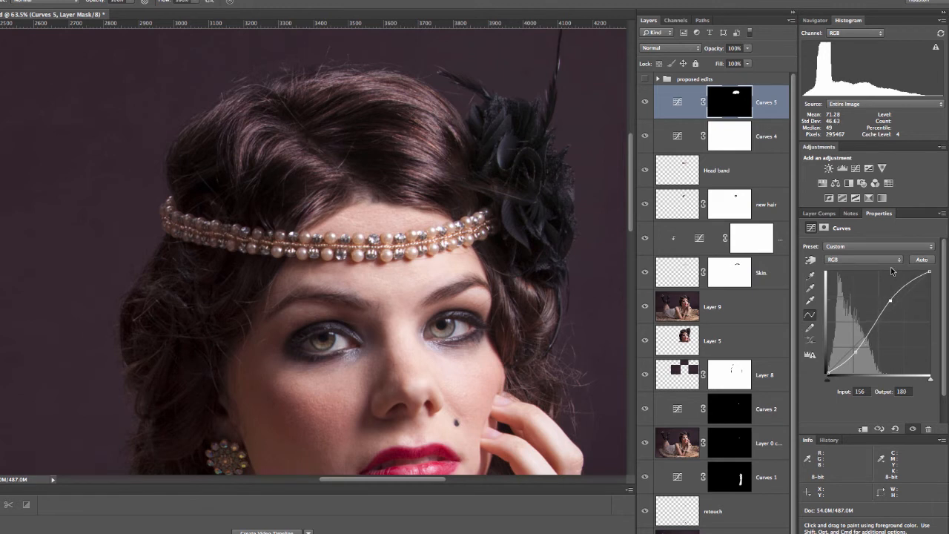
key("Up")
key("Up")
Raise the curve's shadow point to input 72, output 71 to lighten the darker hair tones.
left_click_drag(853, 352, 857, 350)
key("Up")
key("Up")
key("Up")
key("Up")
key("Up")
key("Up")
key("Up")
key("Up")
key("Up")
key("Up")
Hide and show the topmost Curves layer repeatedly to compare the hair contrast with and without it.
left_click(644, 103)
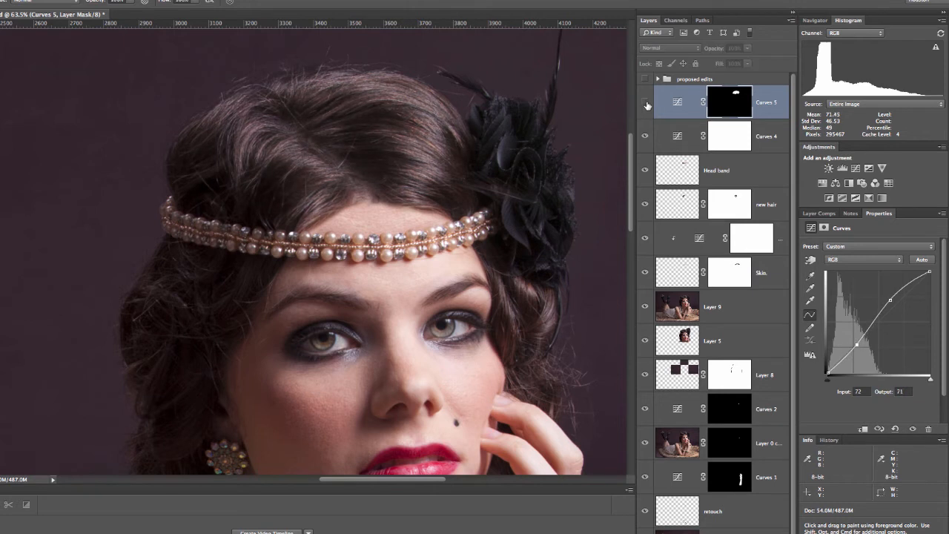
left_click(645, 103)
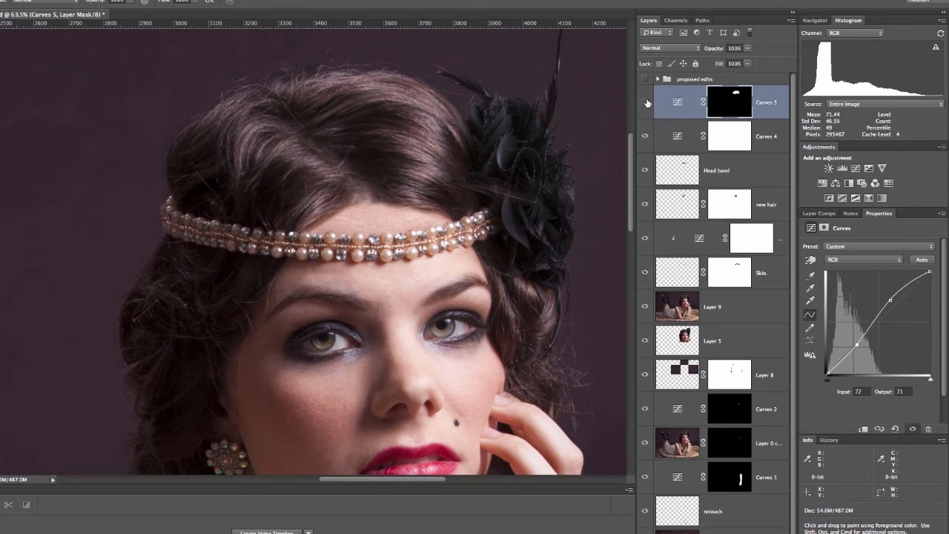
left_click(645, 103)
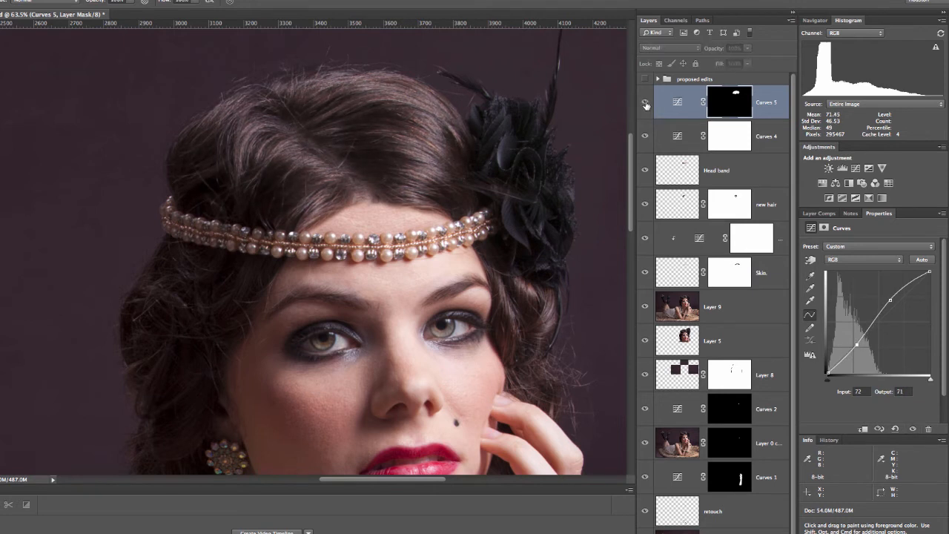
left_click(646, 103)
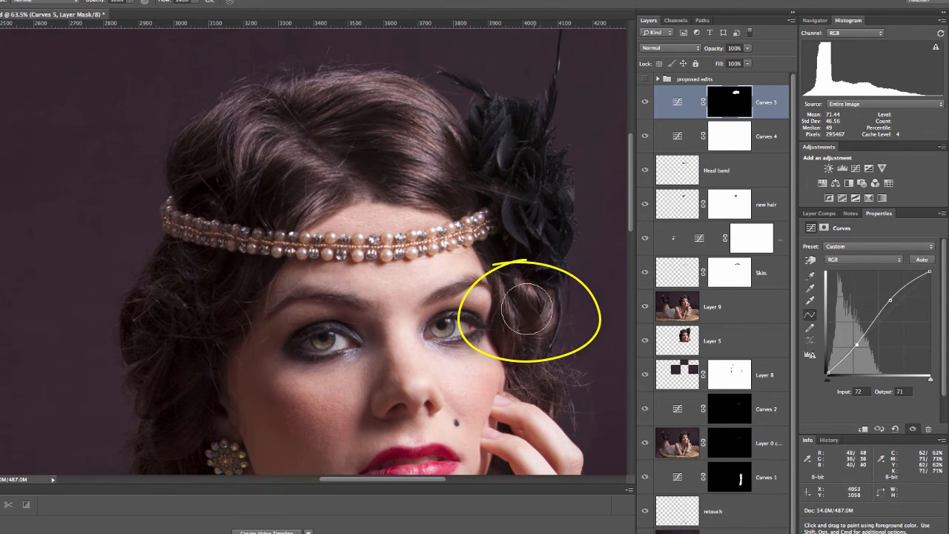
left_click(645, 102)
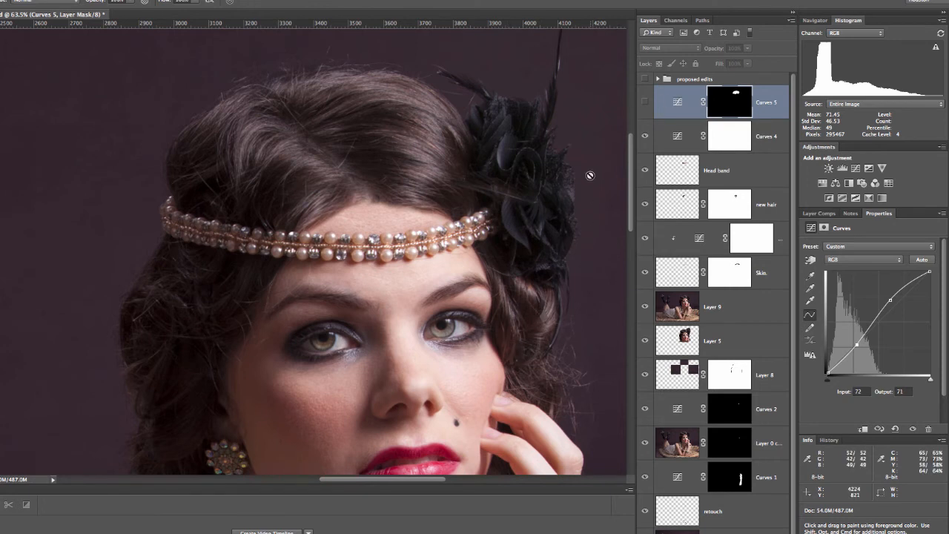
left_click(646, 102)
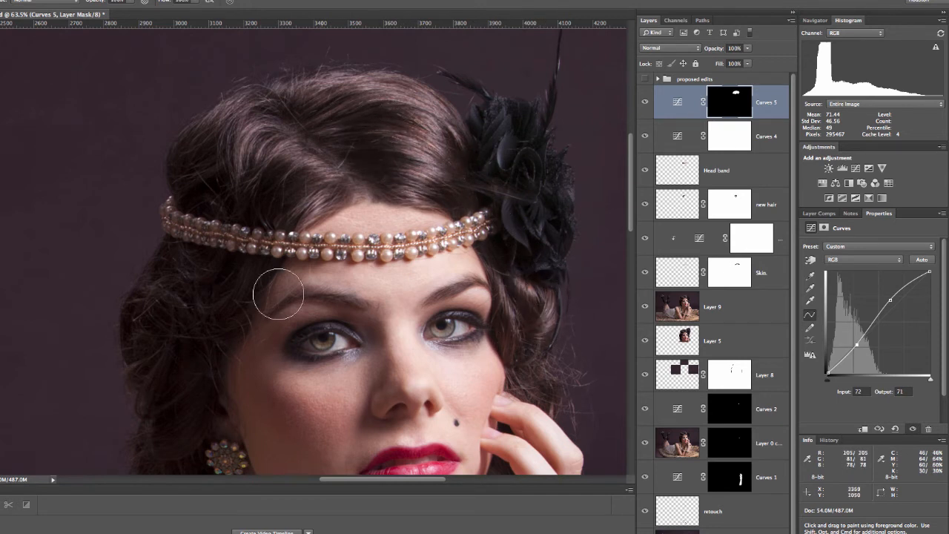
Hide and show all layers from Skin up to the topmost Curves together to compare the retouch across the whole portrait.
key("space")
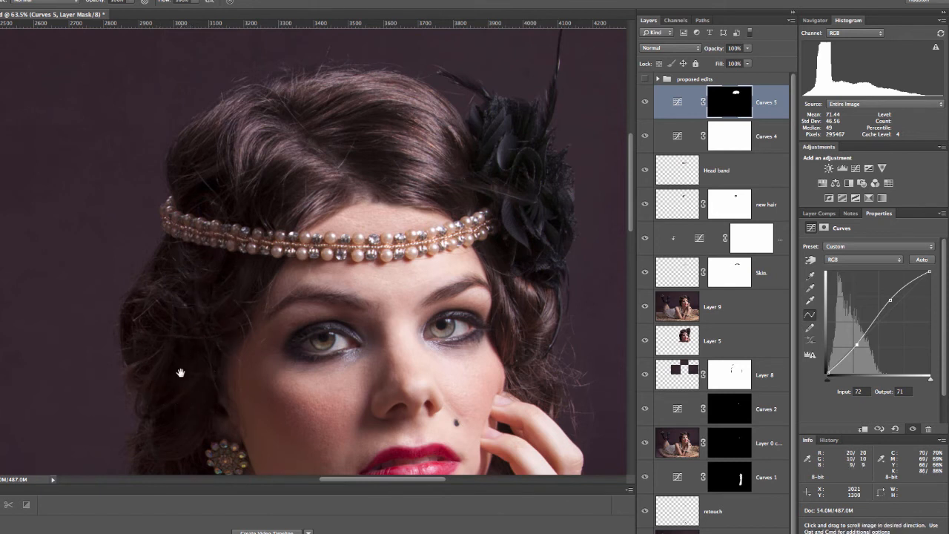
mouse_move(180, 373)
left_mouse_down()
mouse_move(186, 259)
mouse_move(163, 318)
mouse_move(163, 299)
left_mouse_up()
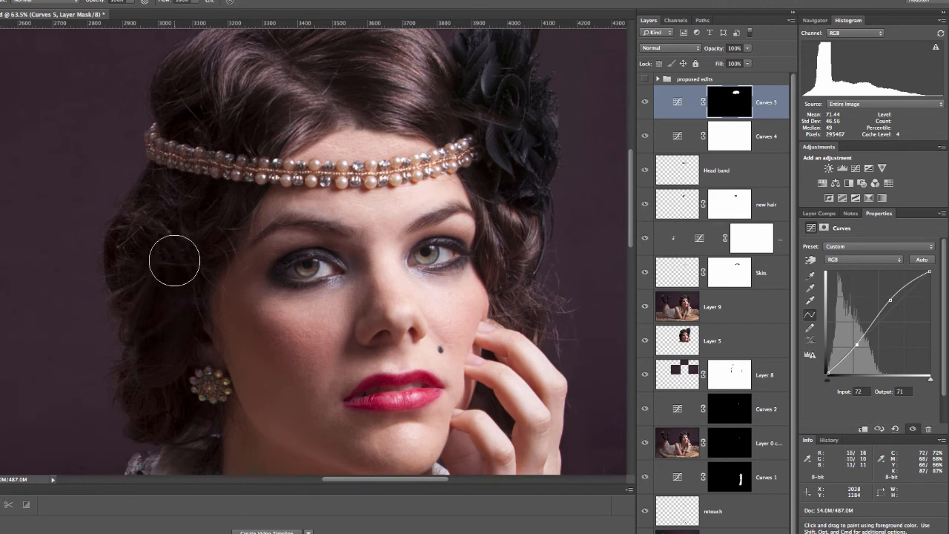
key("space")
left_click_drag(228, 262, 228, 283)
left_click_drag(339, 234, 276, 260)
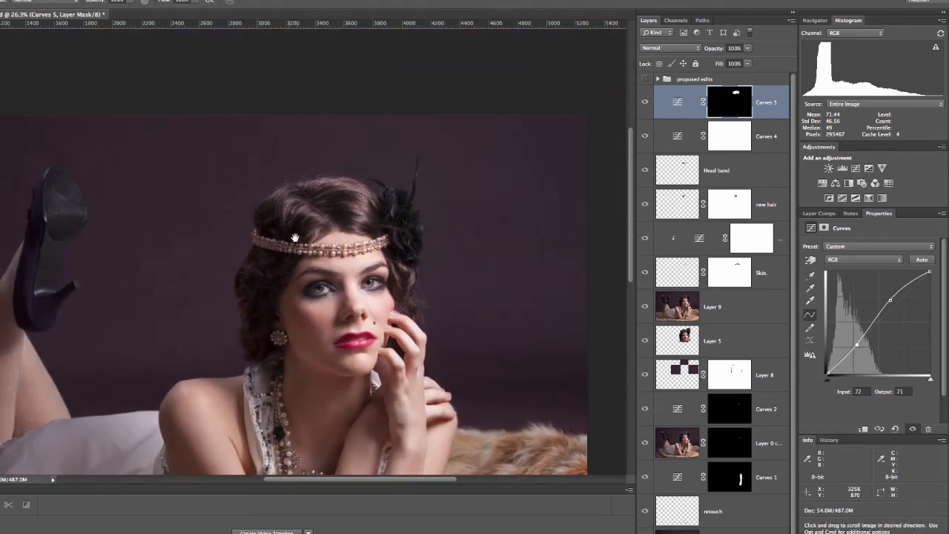
left_click_drag(256, 304, 312, 208)
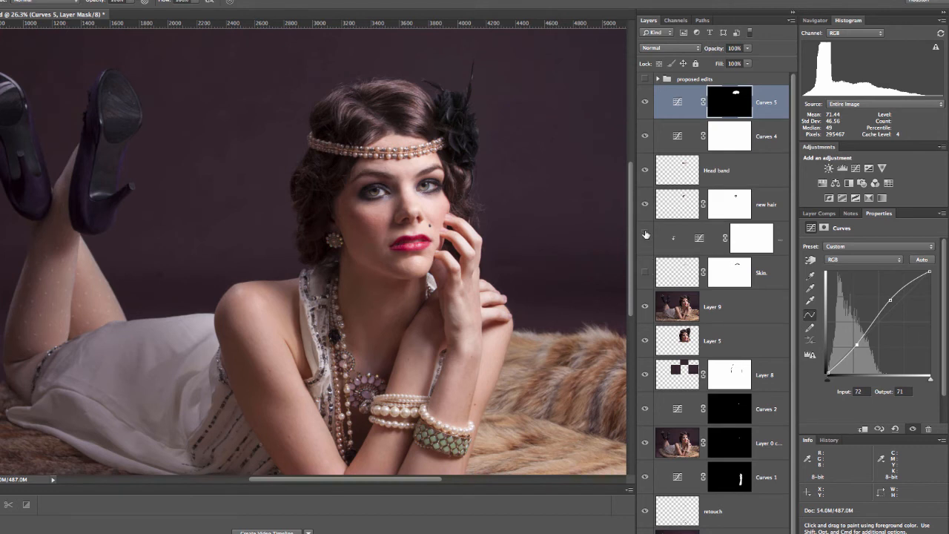
left_click(646, 102)
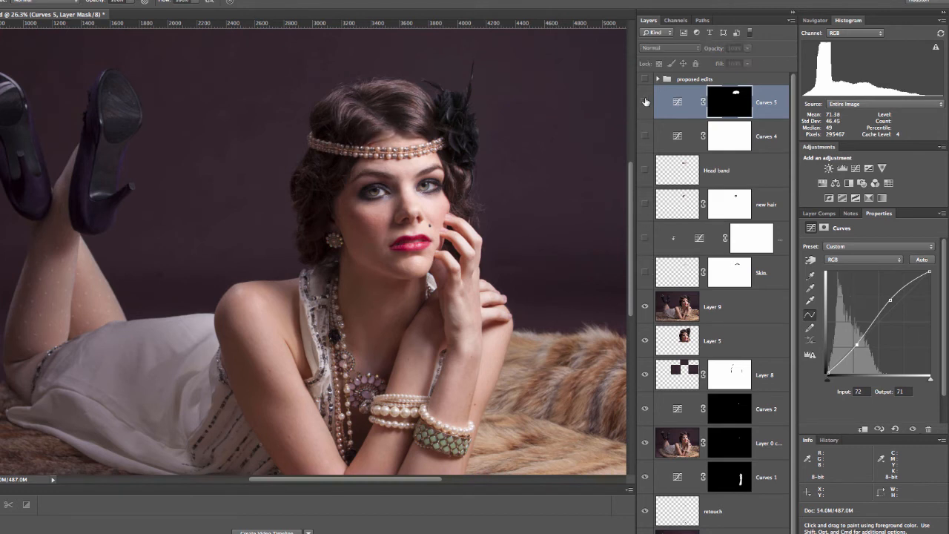
left_click_drag(643, 105, 642, 261)
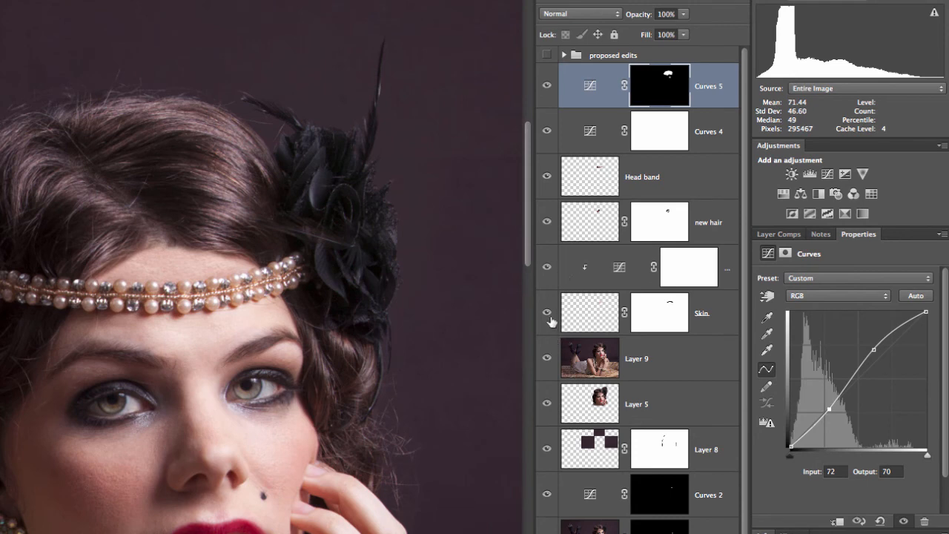
Hide the layers from Skin to Curves 5, examine the original hairline and headband up close, and show the layers again.
left_click_drag(550, 312, 549, 88)
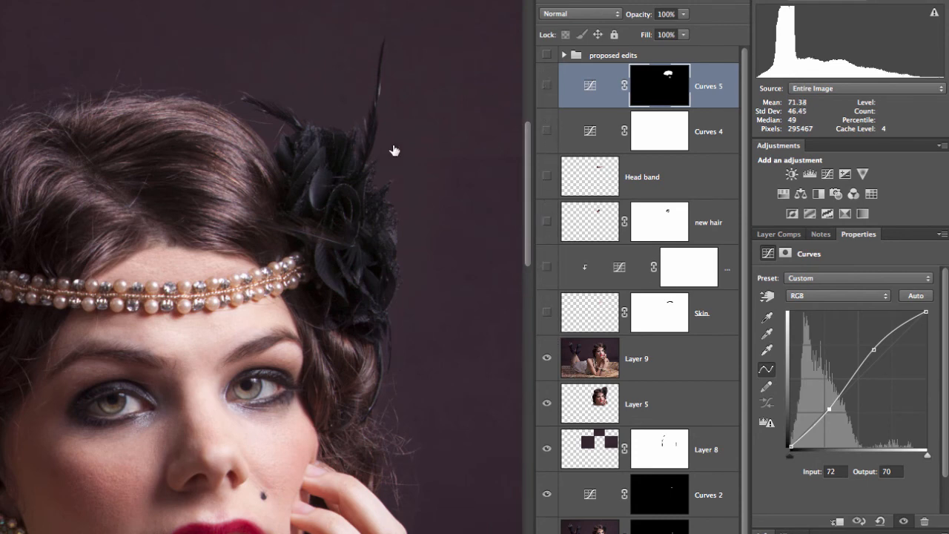
left_click_drag(165, 292, 283, 283)
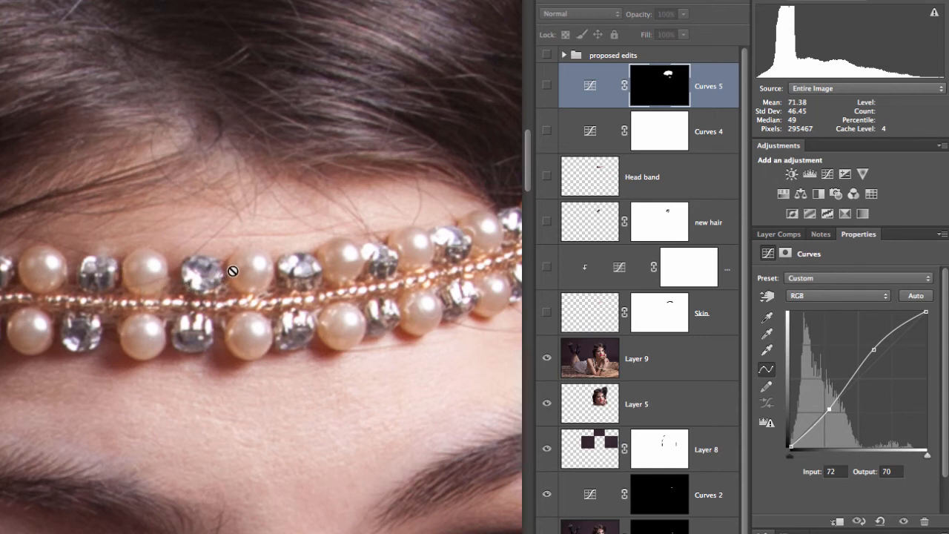
left_click_drag(265, 264, 191, 272)
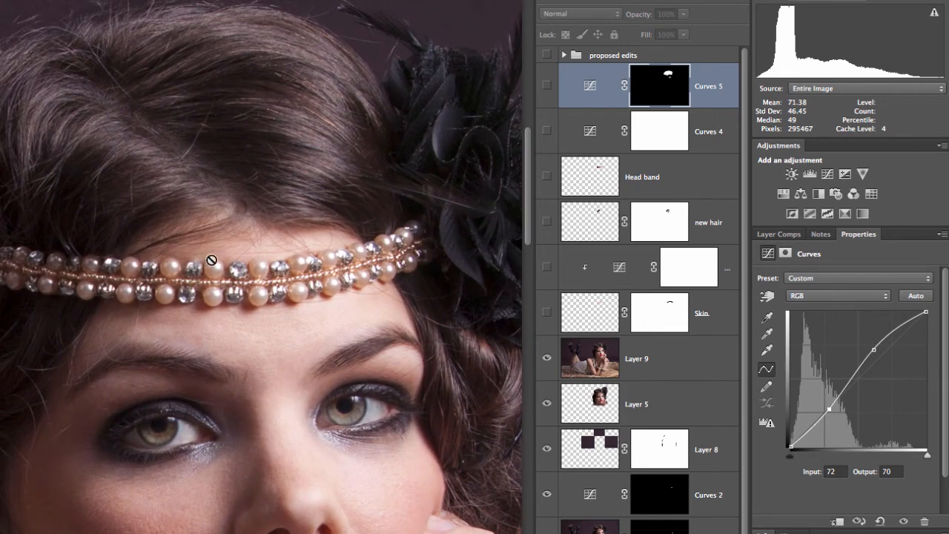
left_click_drag(548, 315, 548, 77)
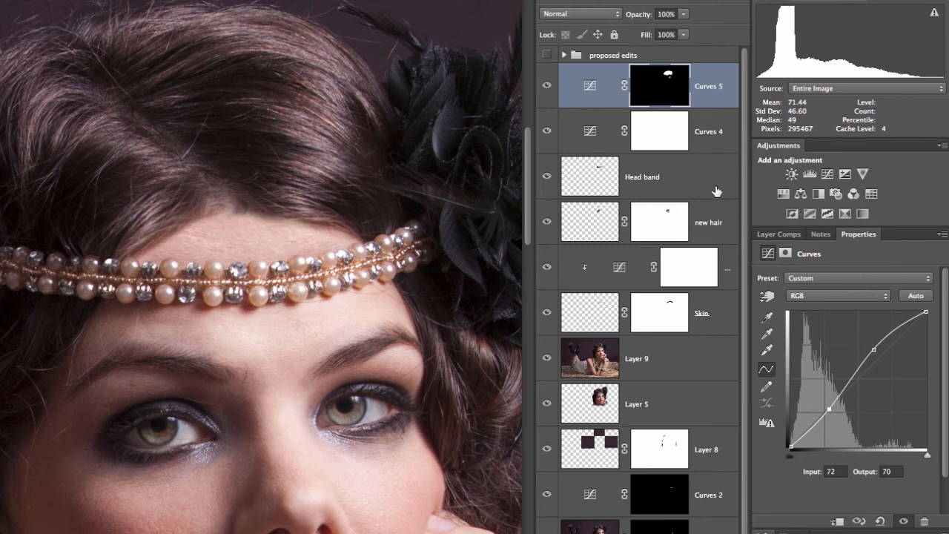
Create a new layer named Head band shadow directly above the Head band layer.
left_click(698, 175)
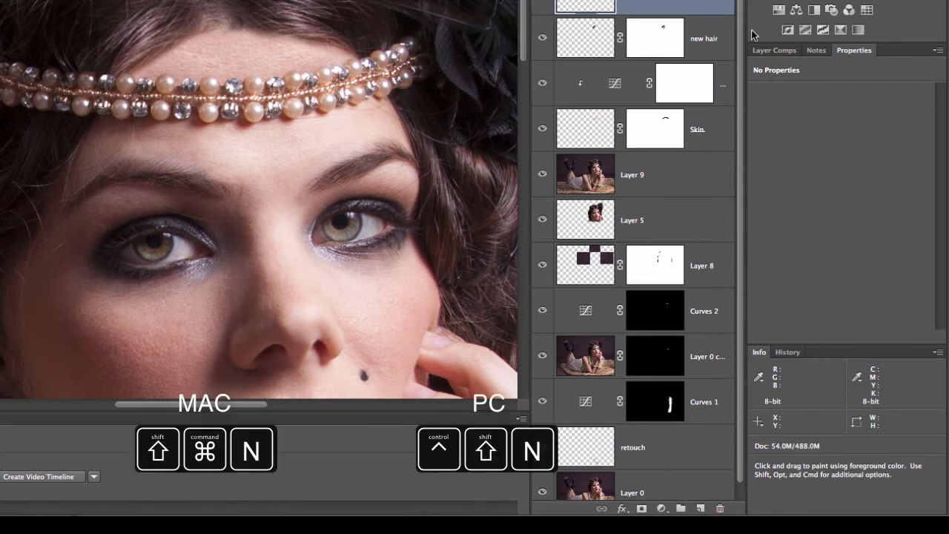
key("super+shift+n")
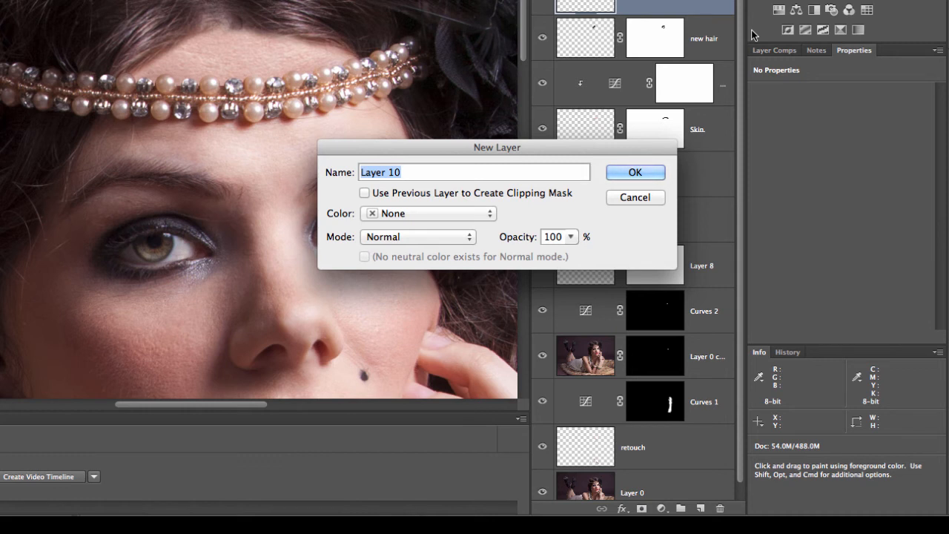
type("Head a")
key("BackSpace")
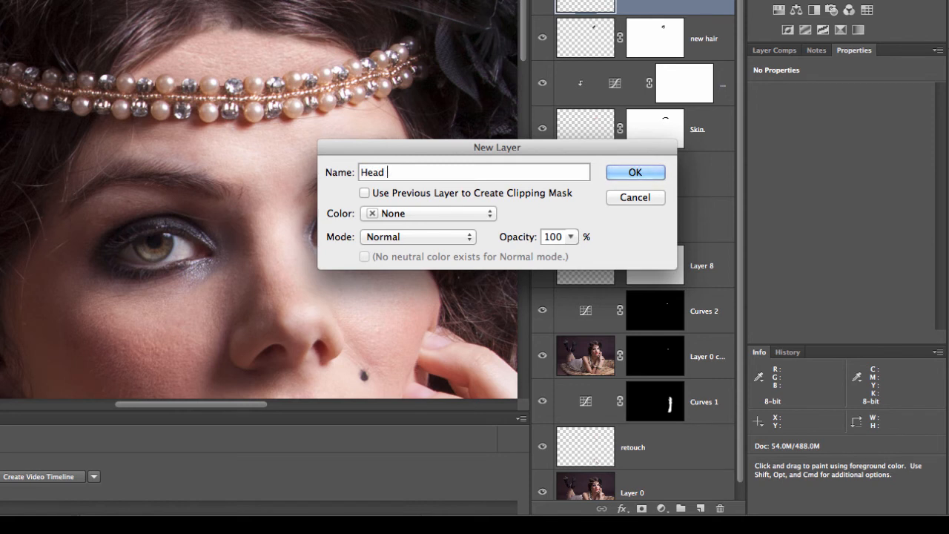
type("band shadow")
key("Return")
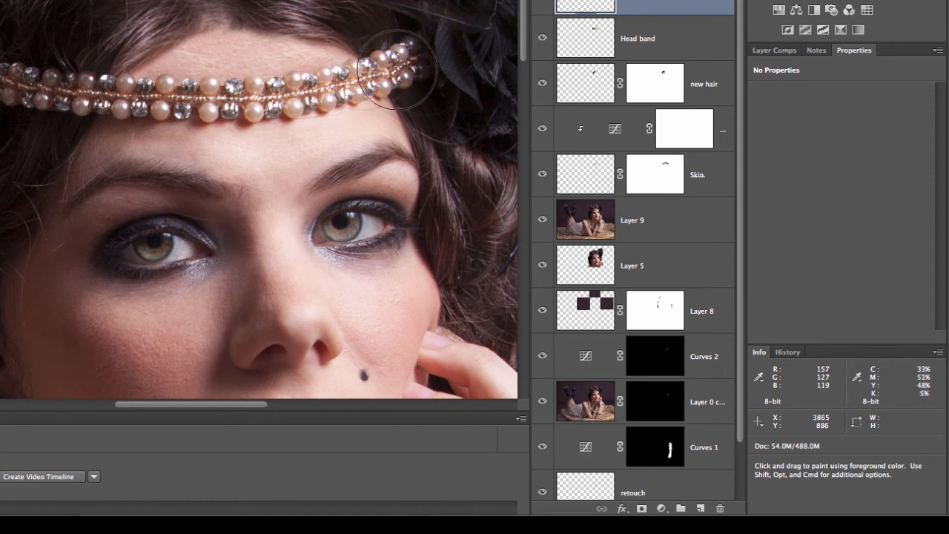
Select the Head band layer's outline and fill it on the Head band shadow layer with dark brown sampled from the shadow beneath the beads.
left_click(597, 40, "super")
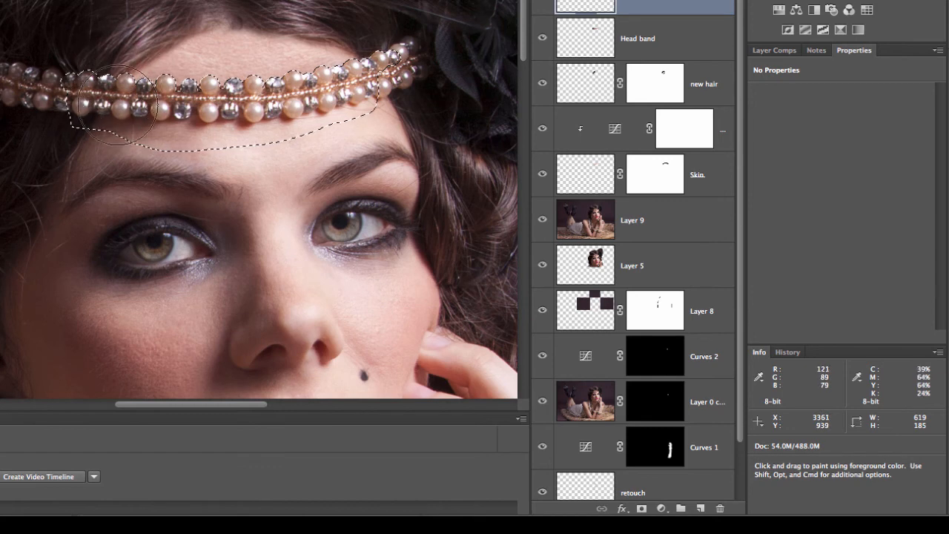
key("i")
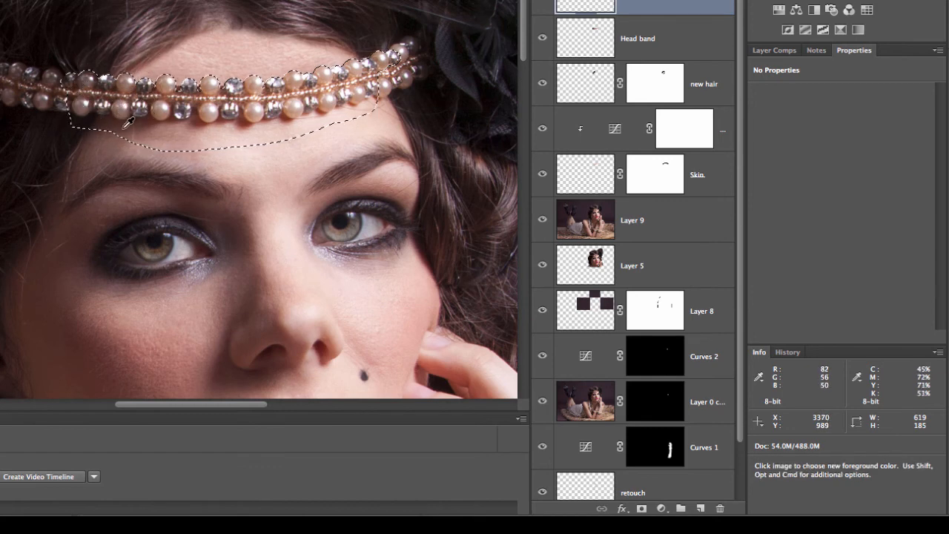
left_click(122, 123)
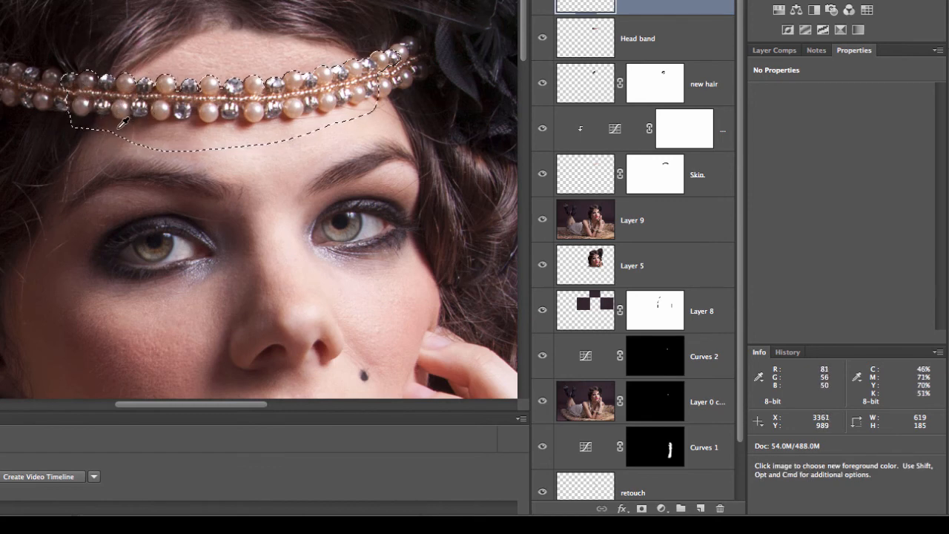
left_click(123, 122)
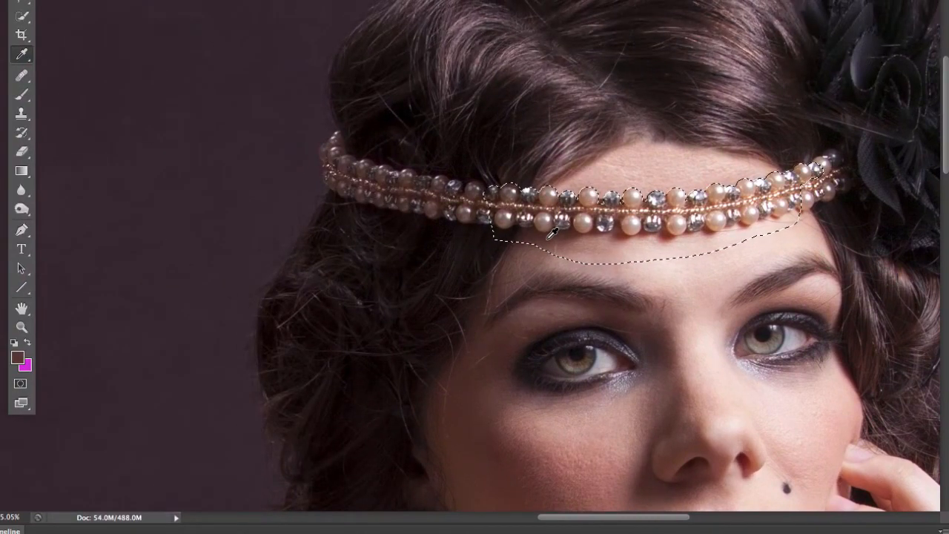
left_click(548, 236)
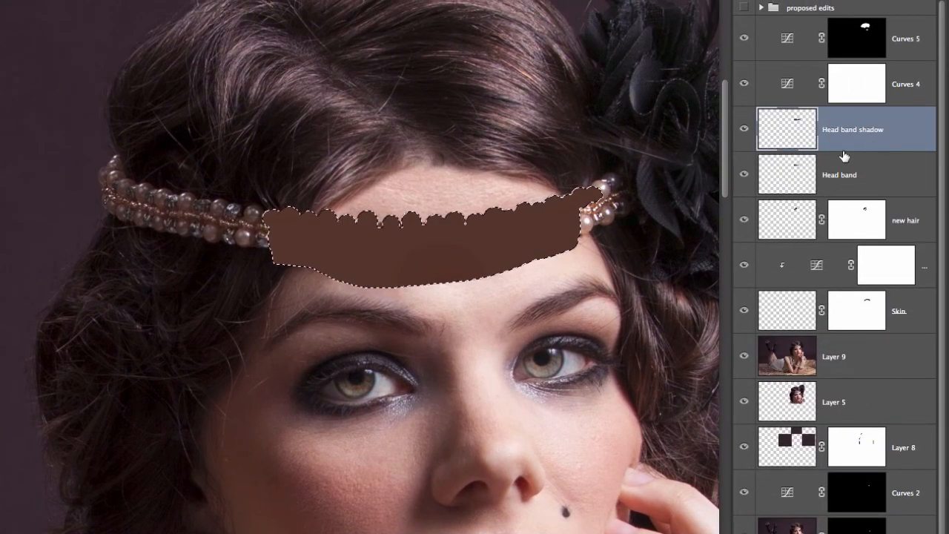
Deselect, move the Head band shadow layer beneath the Head band layer, and erase the stray fill edge on the forehead below the beads.
key("ctrl+d")
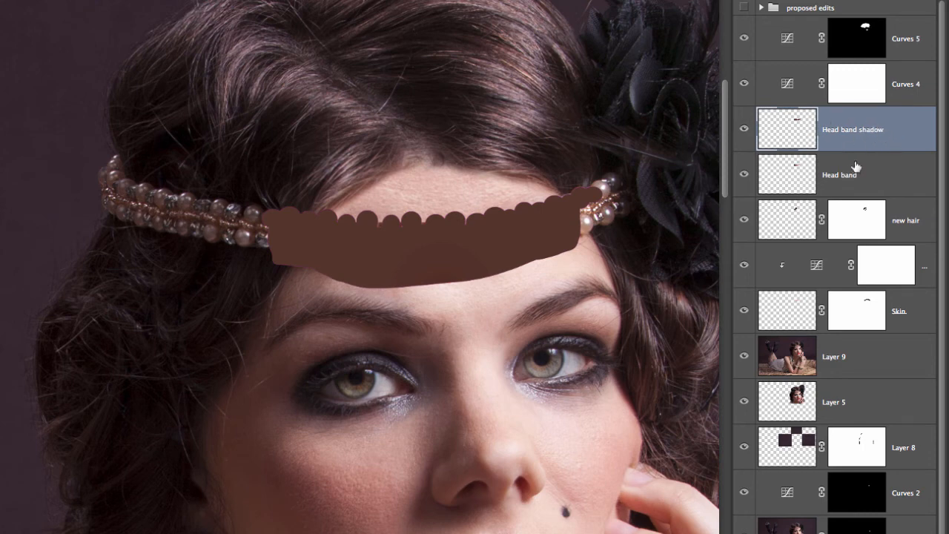
left_click_drag(890, 134, 902, 186)
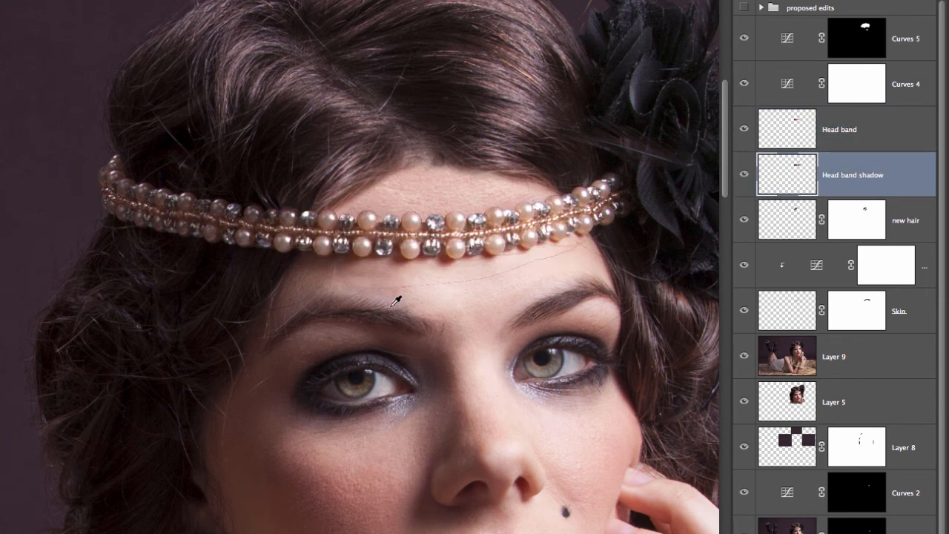
key("z")
left_click_drag(424, 224, 482, 218)
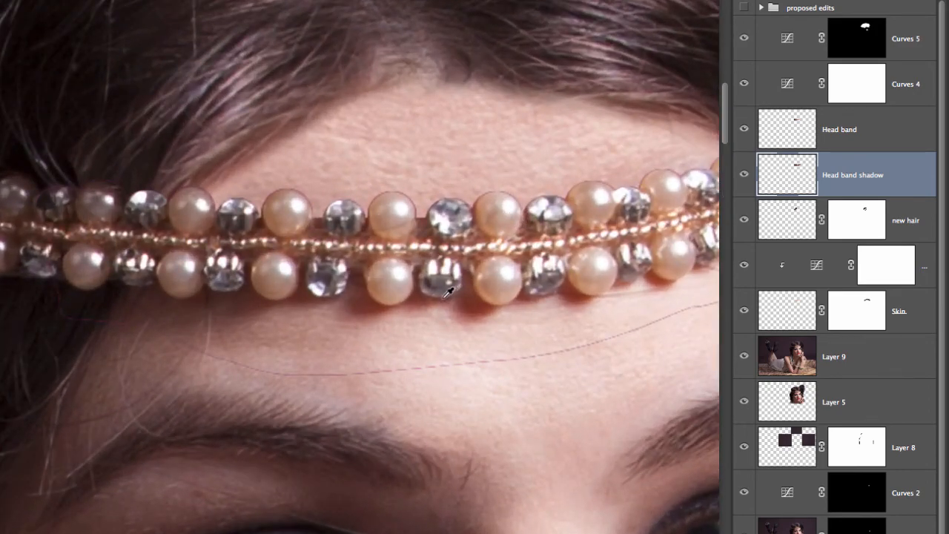
key("space")
left_click_drag(449, 269, 399, 269)
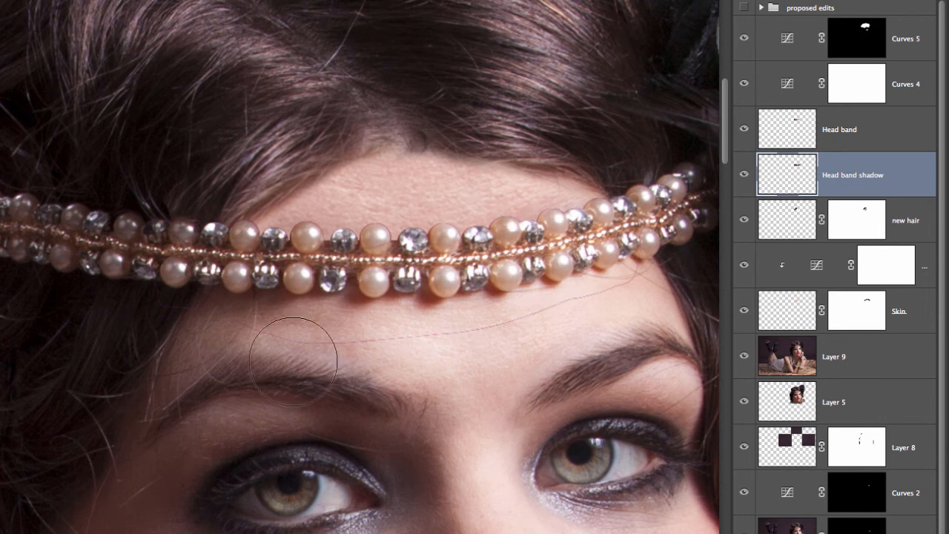
mouse_move(208, 307)
left_mouse_down()
mouse_move(244, 310)
mouse_move(287, 345)
mouse_move(505, 325)
mouse_move(656, 272)
mouse_move(651, 262)
left_mouse_up()
Nudge the Head band shadow layer up until only a thin dark rim shows above the upper row of beads.
key("Up")
key("Up")
key("Up")
key("Up")
key("Up")
key("Up")
key("Up")
key("Up")
key("Up")
key("Up")
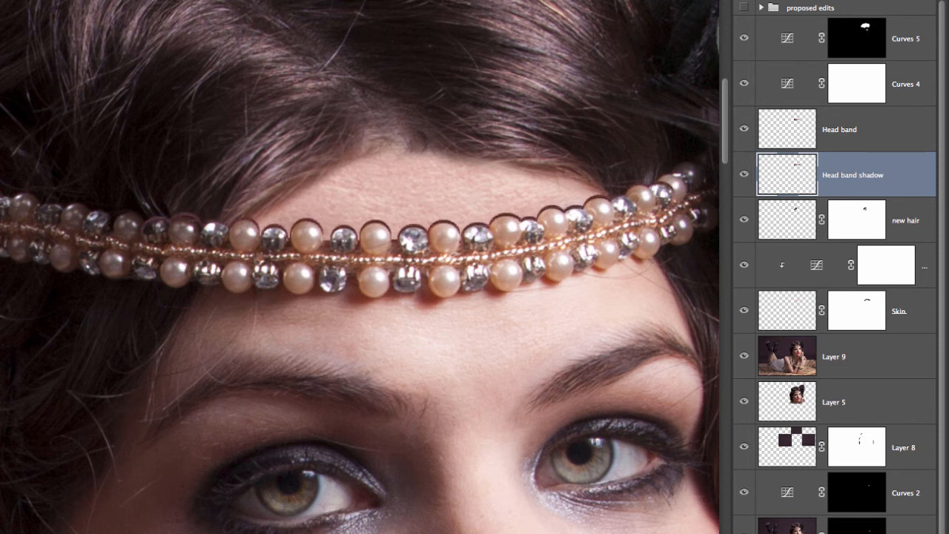
key("Up")
key("Up")
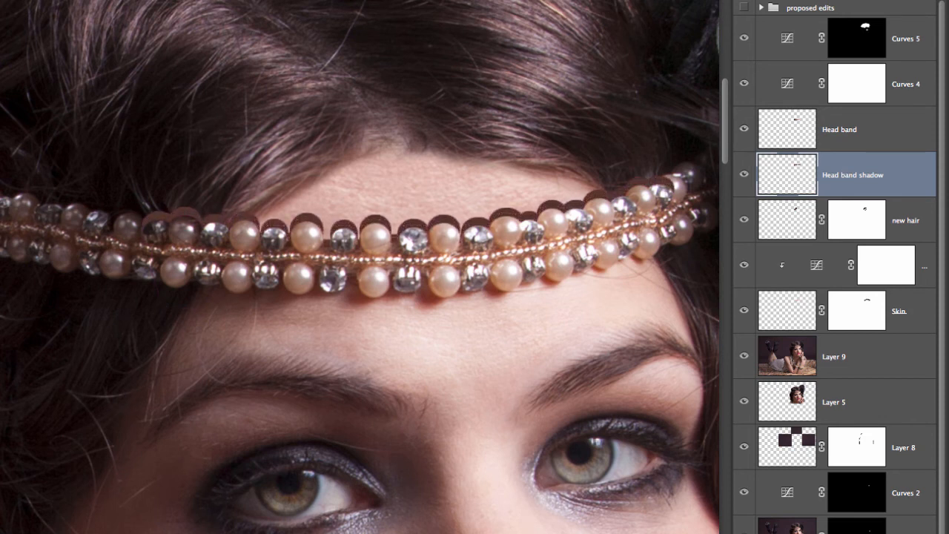
key("Down")
key("Down")
key("Down")
key("Down")
key("Down")
key("Down")
key("Down")
key("Down")
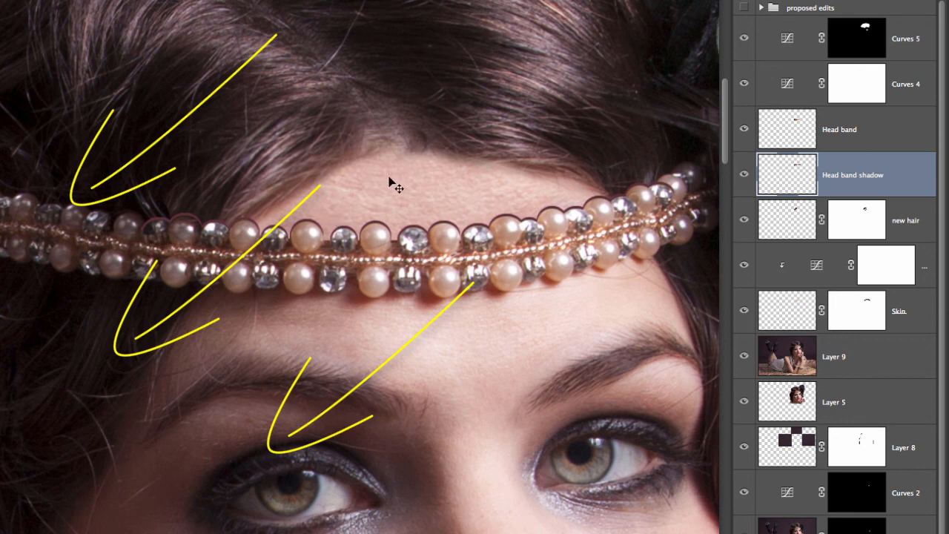
View Layer 9 alone to check the original lighting, restore all layers, and nudge the Head band shadow slightly down and to the left.
left_click(744, 358, "alt")
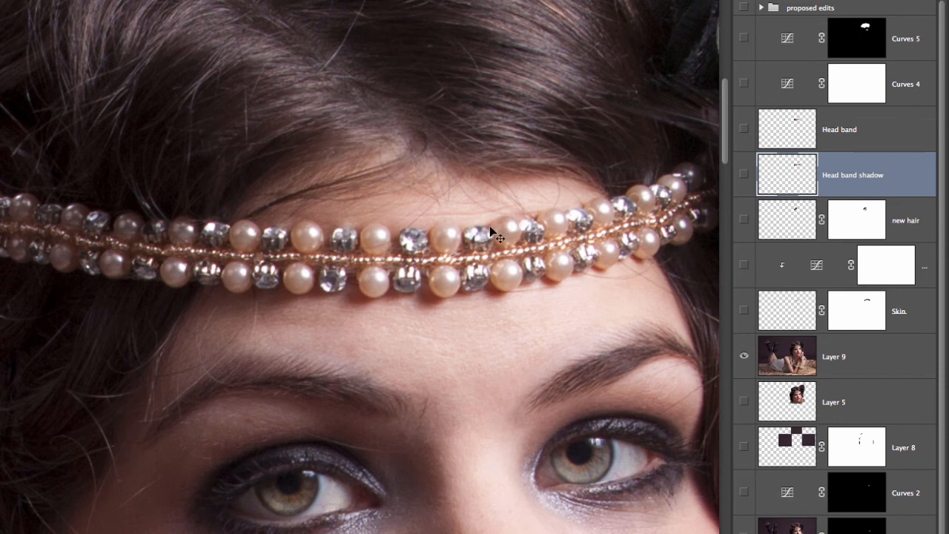
left_click(745, 358, "alt")
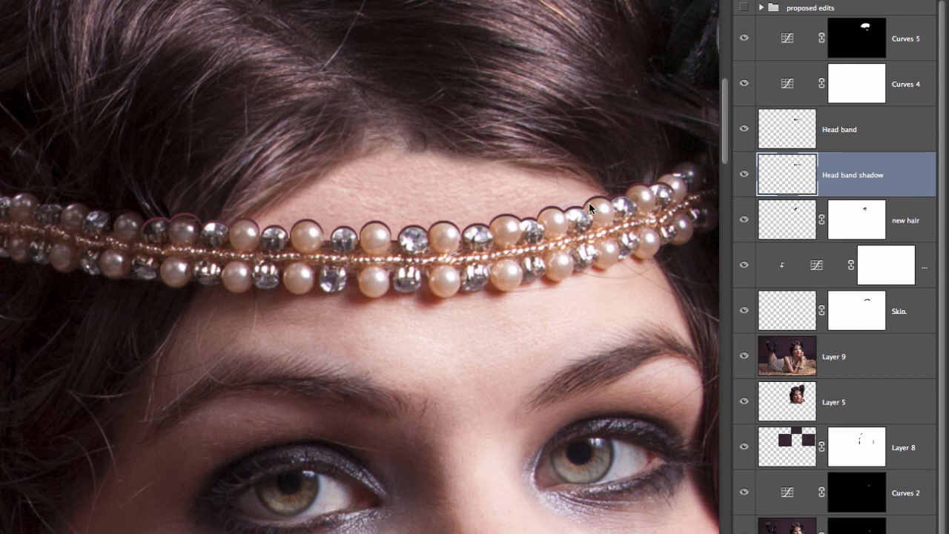
key("Down")
key("Left")
key("Left")
key("Left")
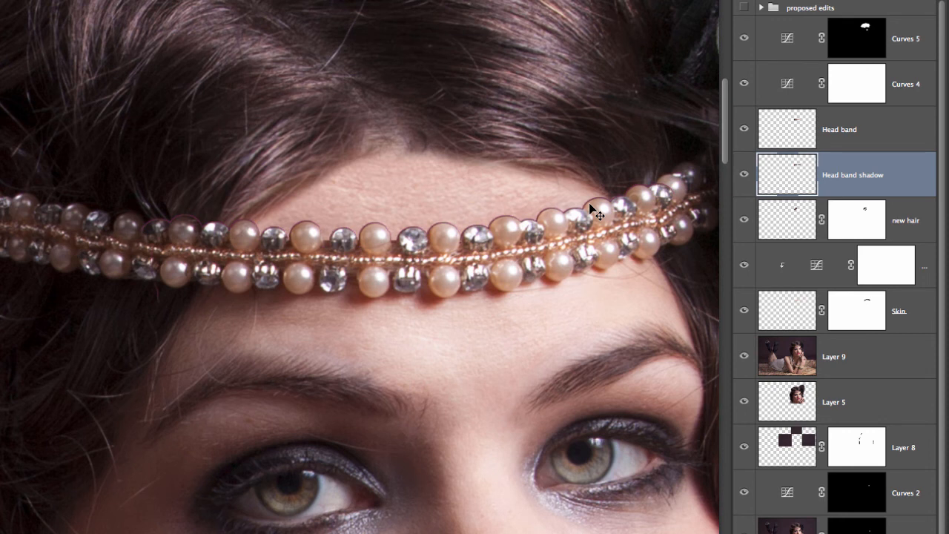
key("Left")
key("Left")
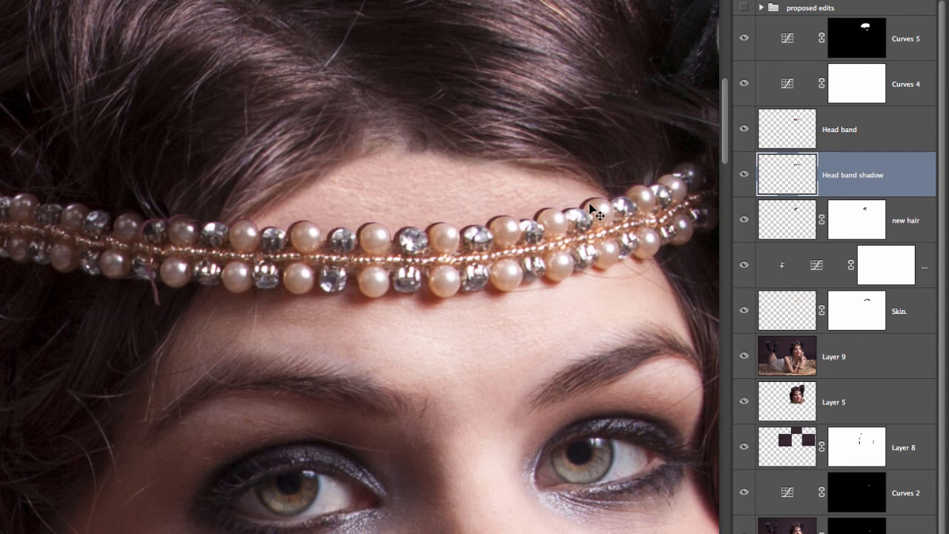
key("Left")
key("Right")
key("Left")
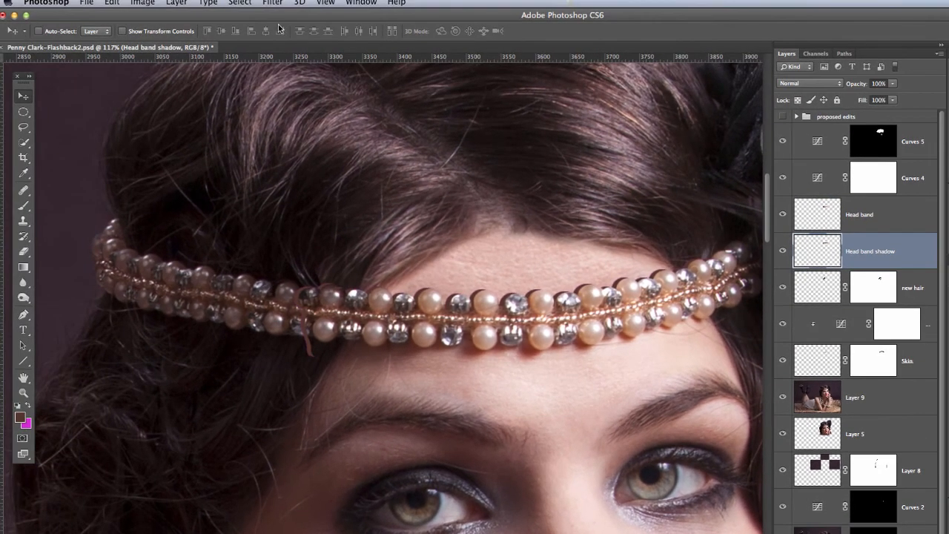
Soften the Head band shadow layer with a Gaussian Blur of 3.5 pixels radius.
left_click(272, 3)
mouse_move(296, 139)
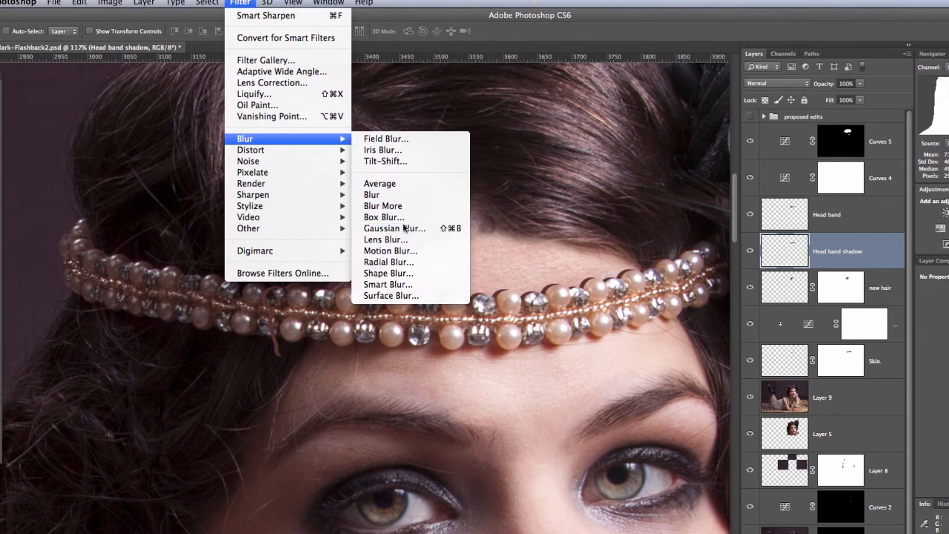
left_click(434, 228)
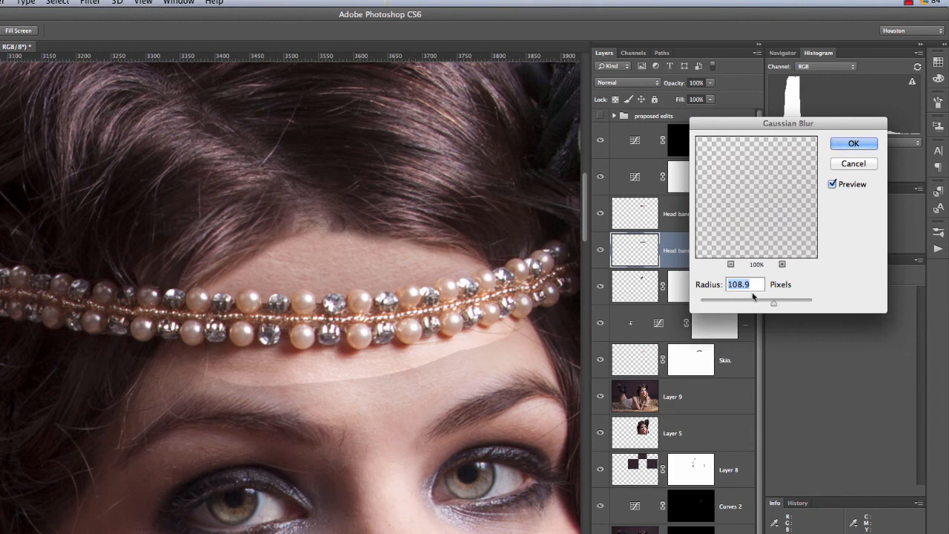
left_click_drag(774, 305, 708, 308)
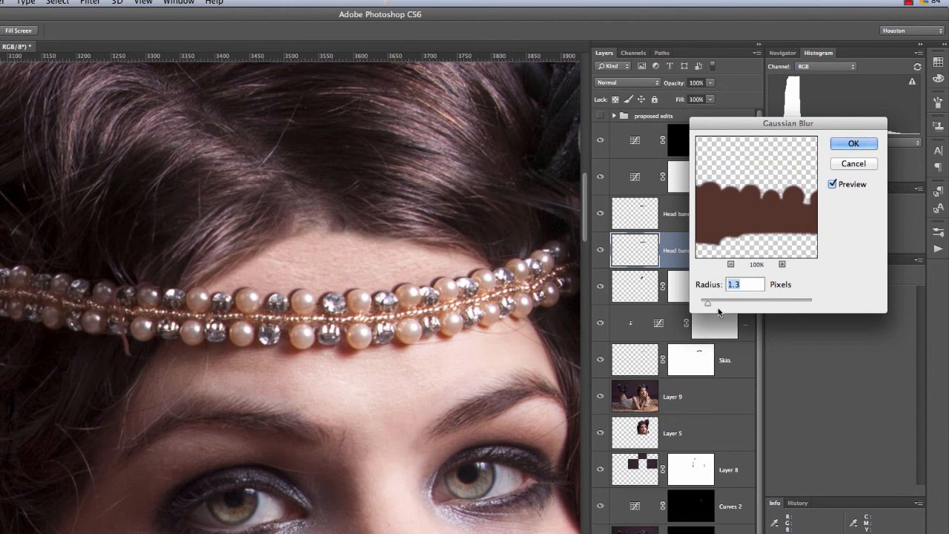
left_click_drag(707, 306, 718, 307)
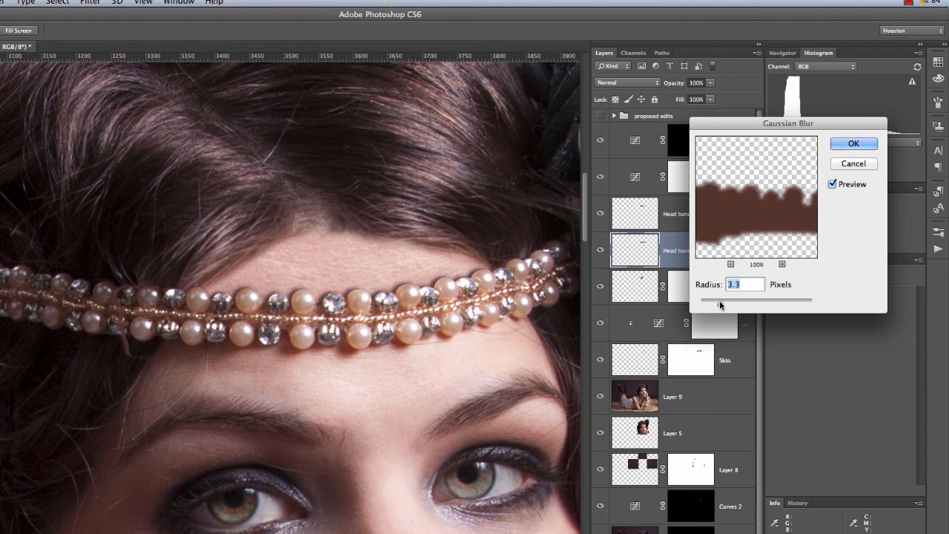
type("3.5")
left_click(873, 143)
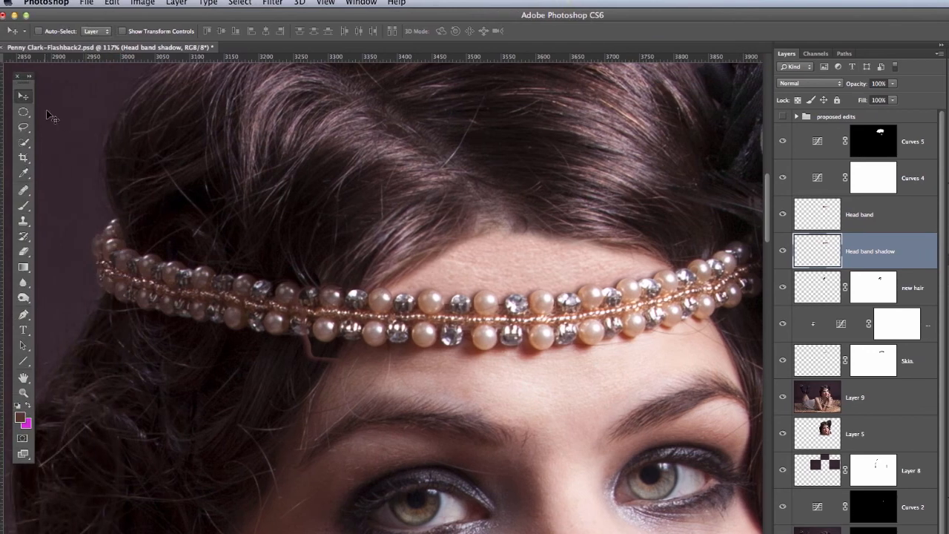
Hide and show the Head band shadow layer repeatedly to compare the headband with and without the blurred shadow.
left_click(33, 99)
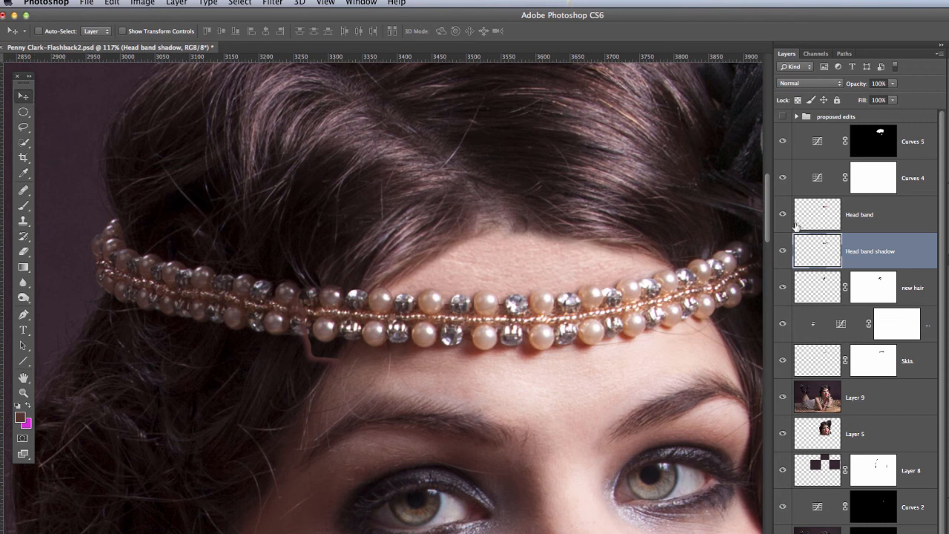
left_click(784, 252)
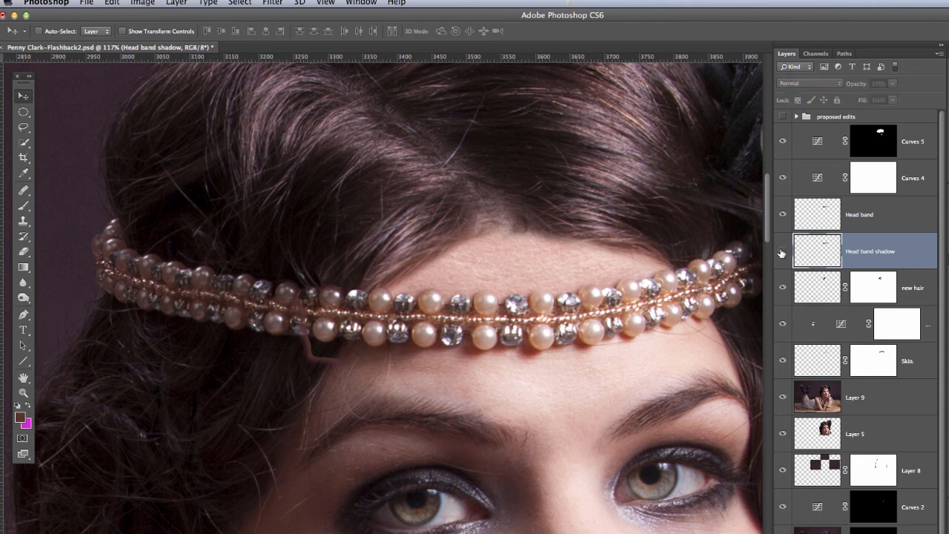
left_click(784, 252)
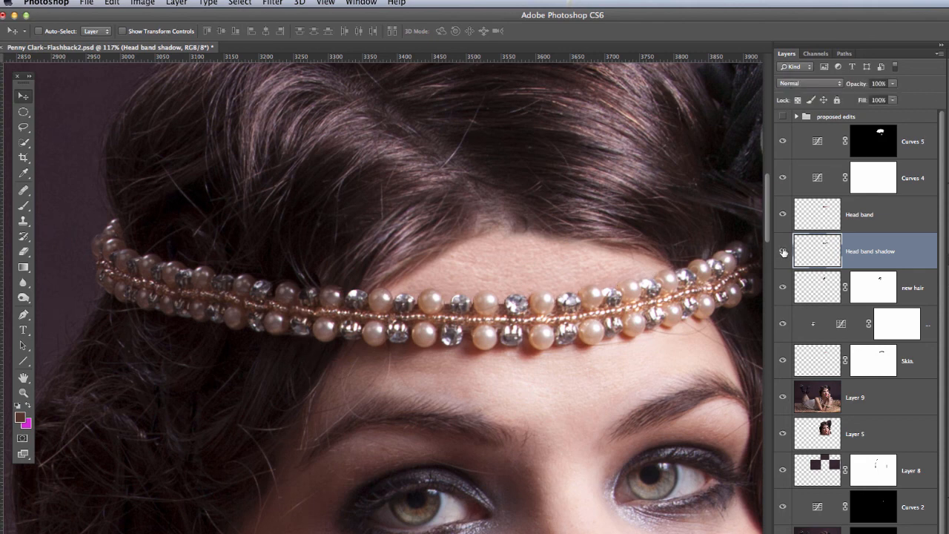
left_click(784, 252)
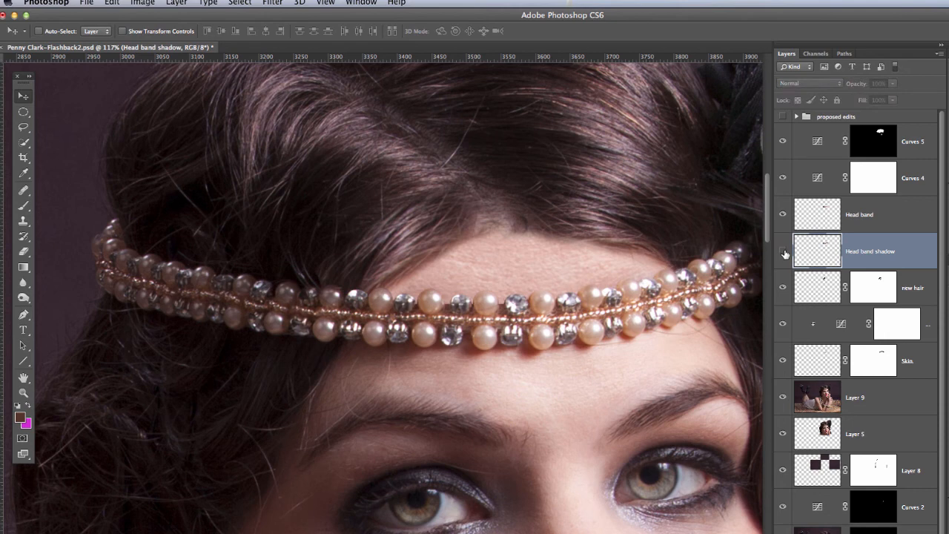
left_click(783, 252)
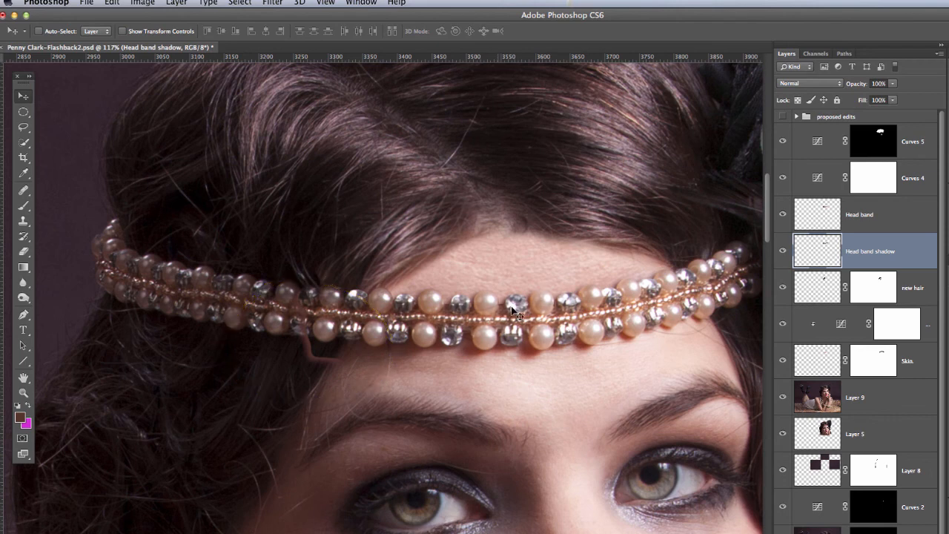
left_click(784, 253)
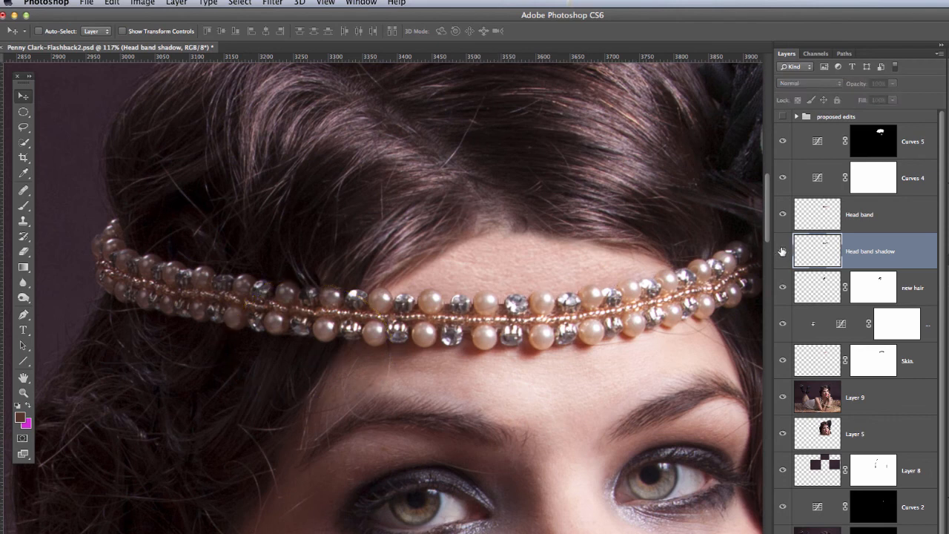
left_click(782, 253)
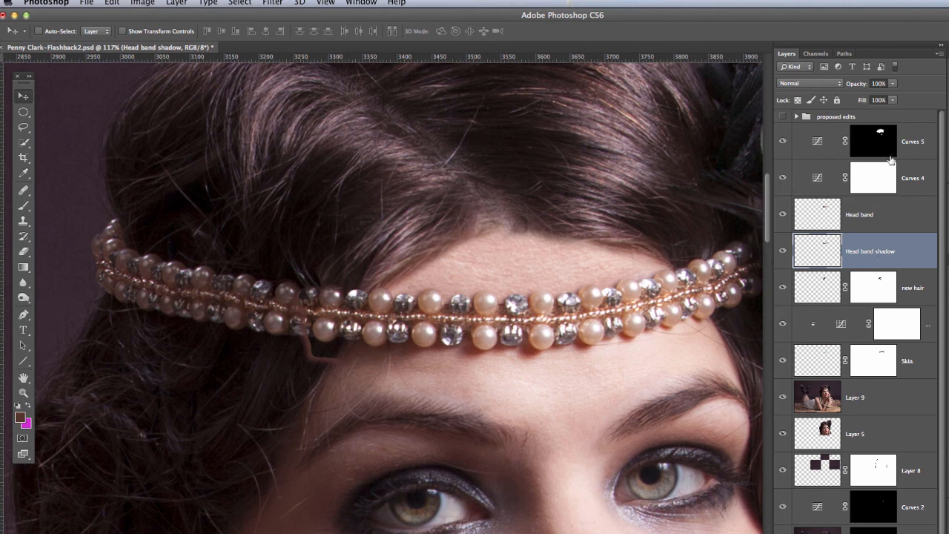
Set the Head band shadow layer's opacity to 80% and erase the stray piece of shadow hanging below the beads near the temple hair.
left_click_drag(856, 84, 832, 97)
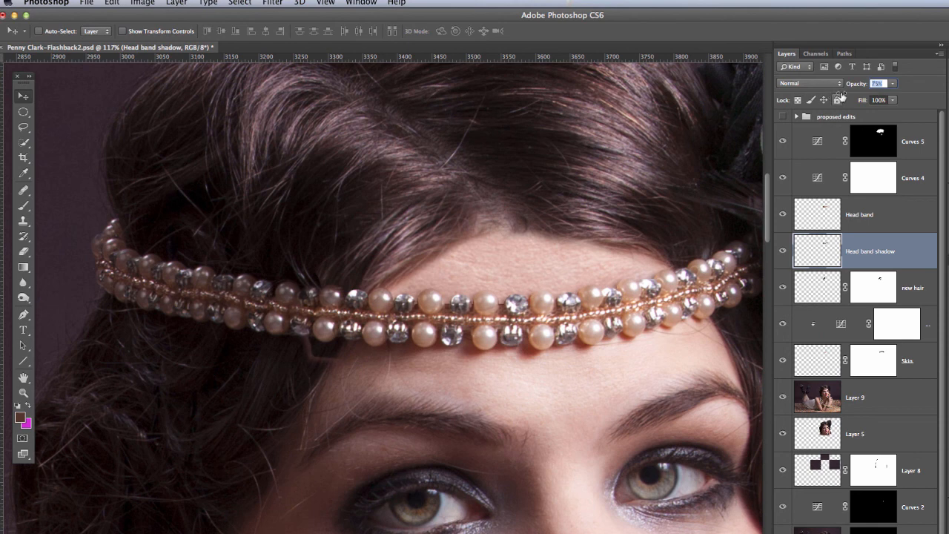
left_click_drag(842, 96, 843, 114)
left_click(783, 254)
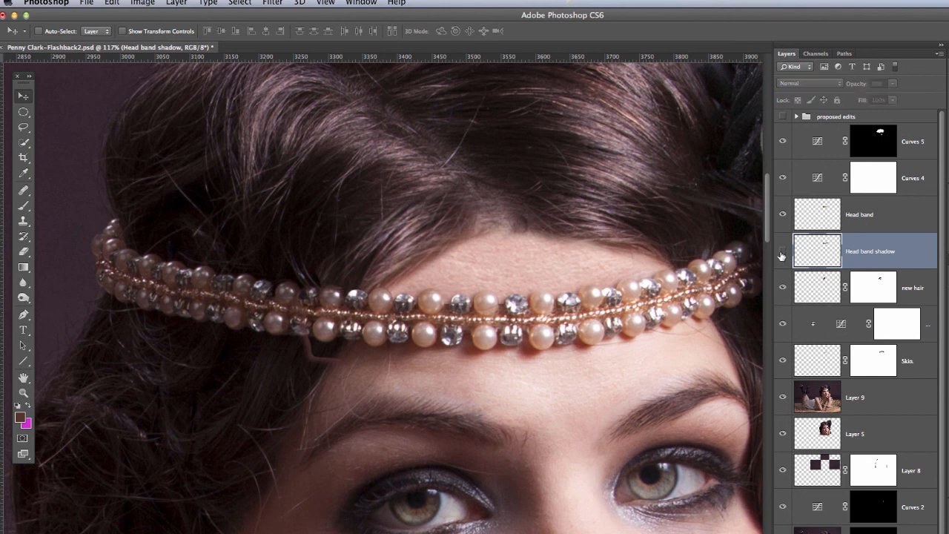
left_click(782, 254)
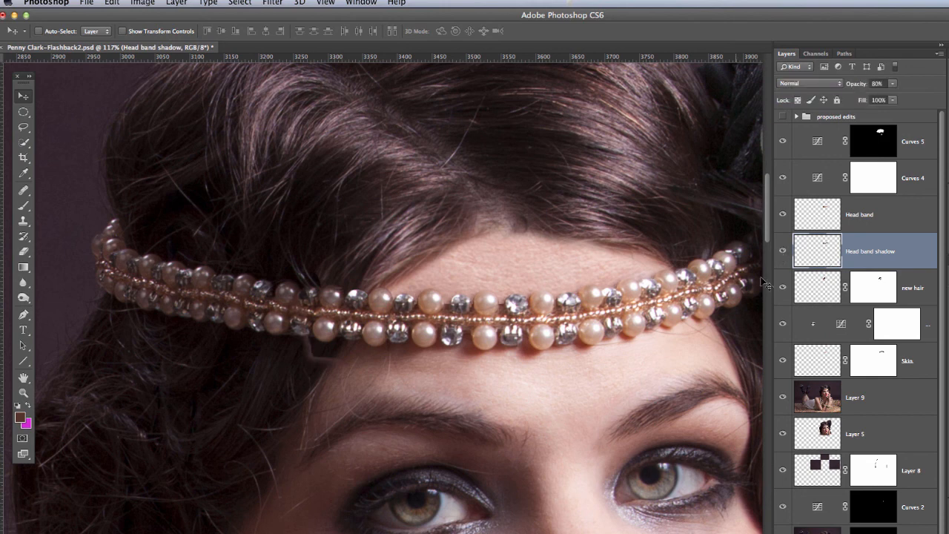
key("e")
mouse_move(306, 358)
left_mouse_down()
mouse_move(318, 350)
mouse_move(306, 346)
left_mouse_up()
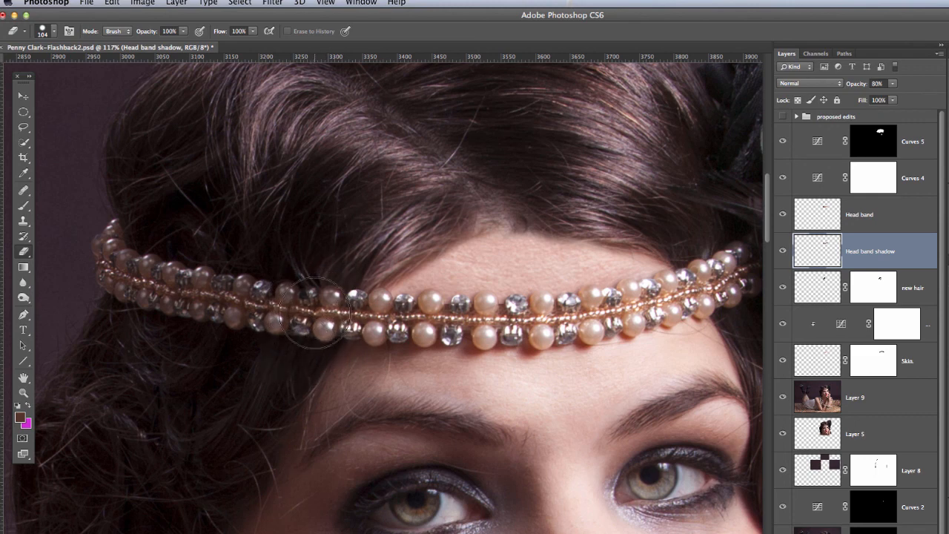
Toggle the Head band shadow layer's visibility to check how the cleaned, reduced shadow affects the beads across the forehead.
left_click(783, 253)
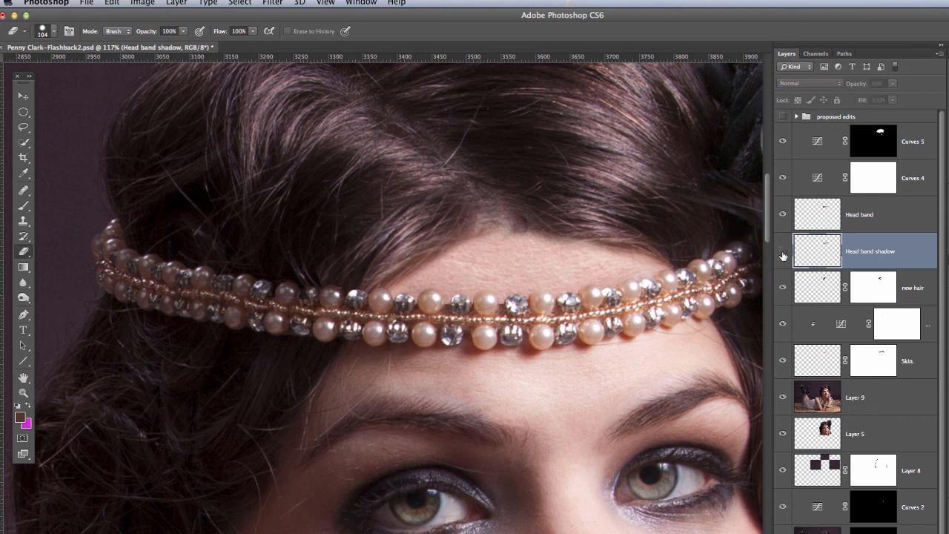
left_click(783, 253)
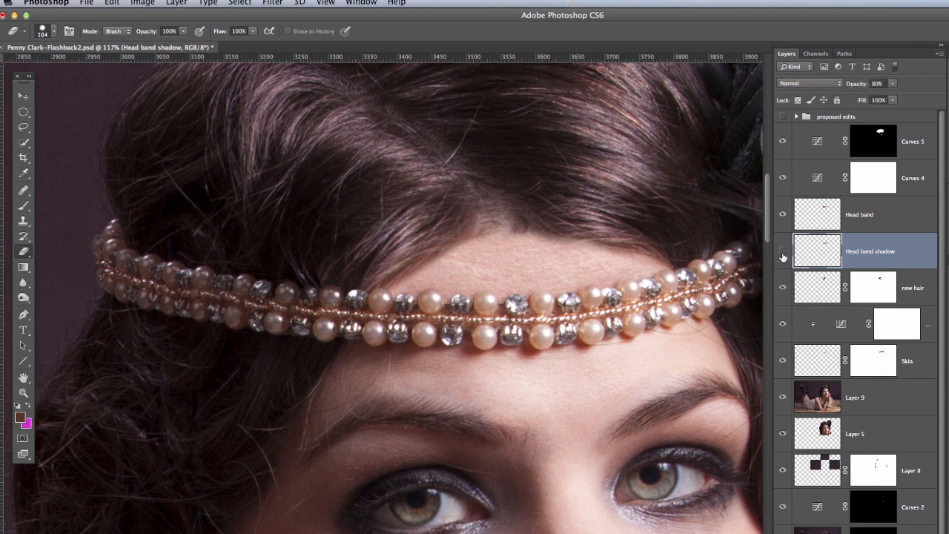
left_click(783, 254)
left_click(783, 253)
left_click(783, 253)
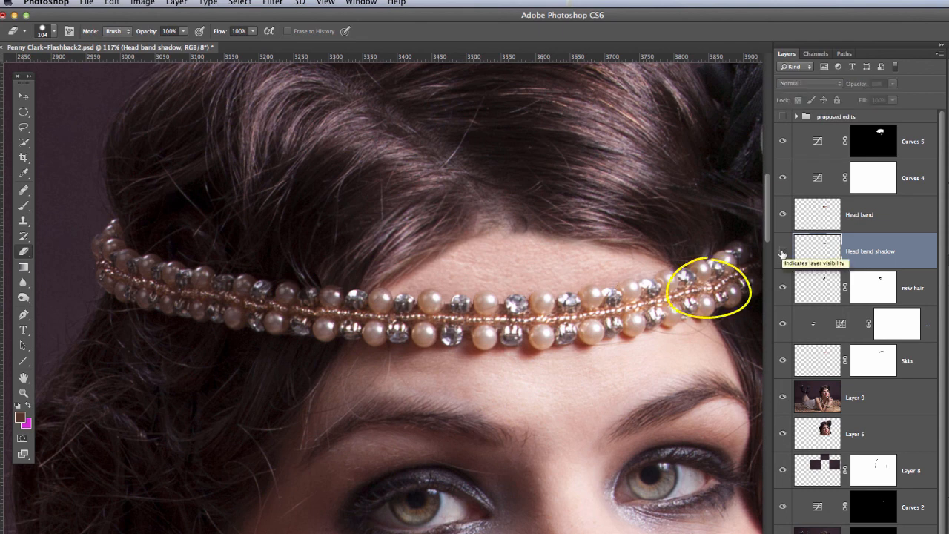
left_click(783, 253)
left_click(783, 254)
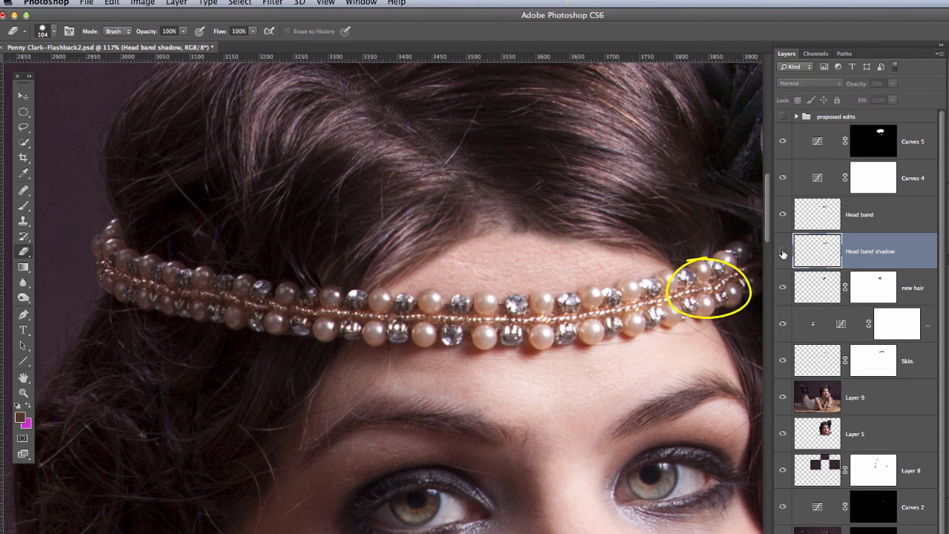
left_click(783, 253)
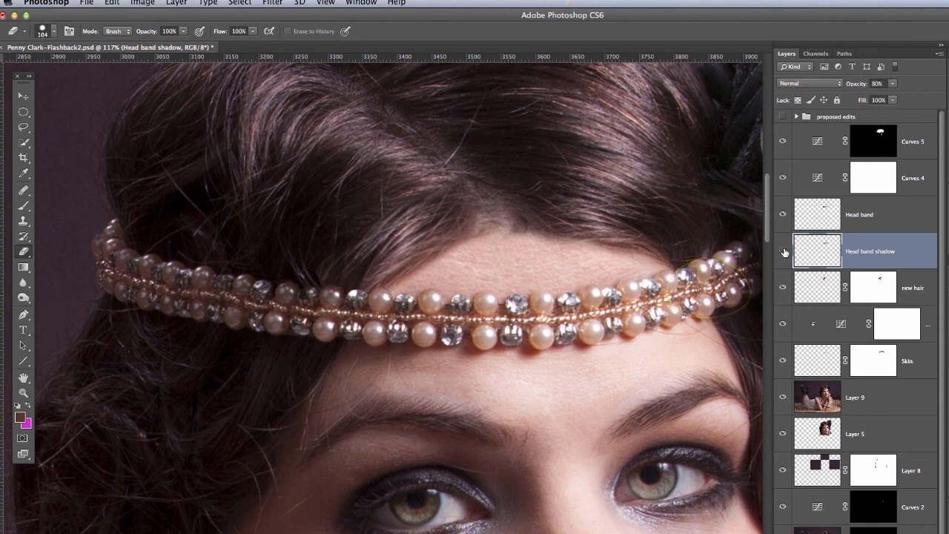
left_click(784, 253)
left_click(784, 253)
Examine the headband and its new shadow both up close and with the whole face in view.
key("z")
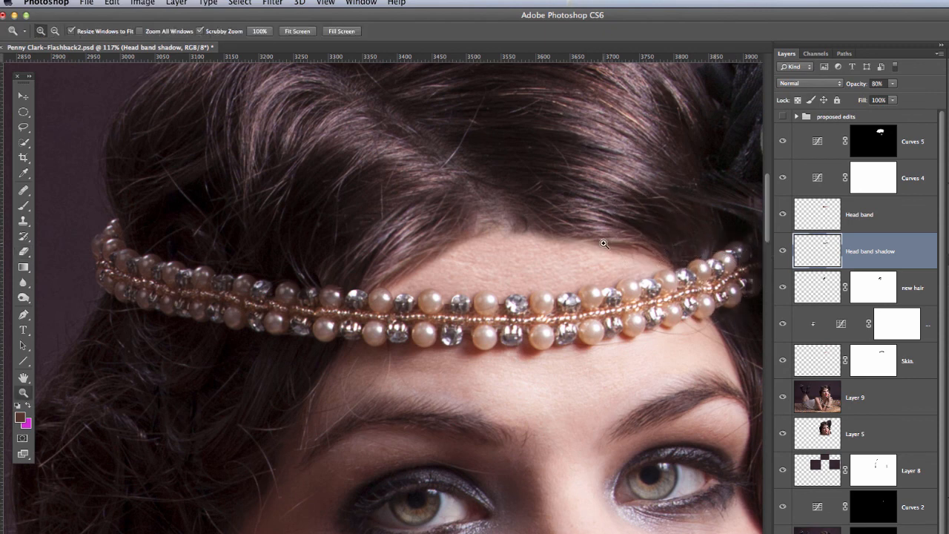
left_click(604, 243, "alt")
key("e")
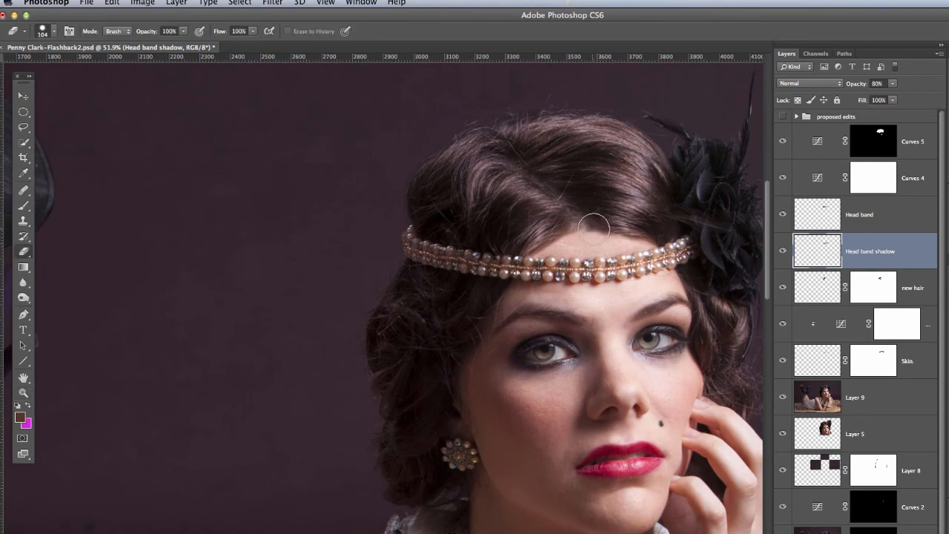
key("z")
left_click(594, 229)
key("e")
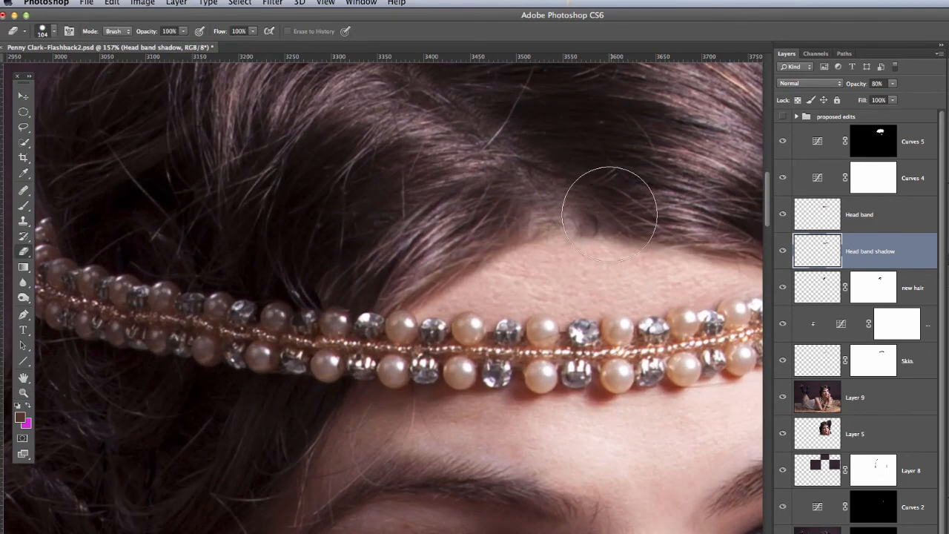
key("z")
left_click(588, 218, "alt")
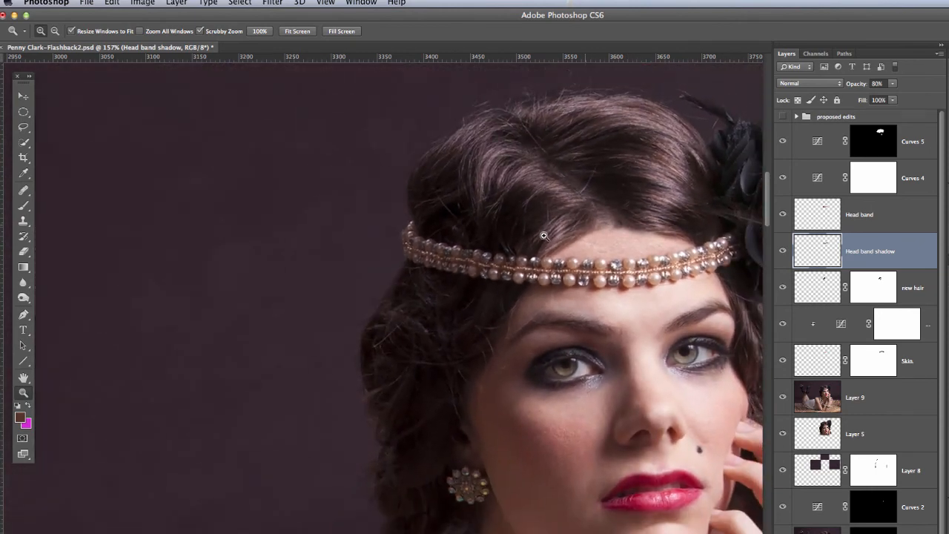
key("e")
left_click_drag(597, 229, 458, 262)
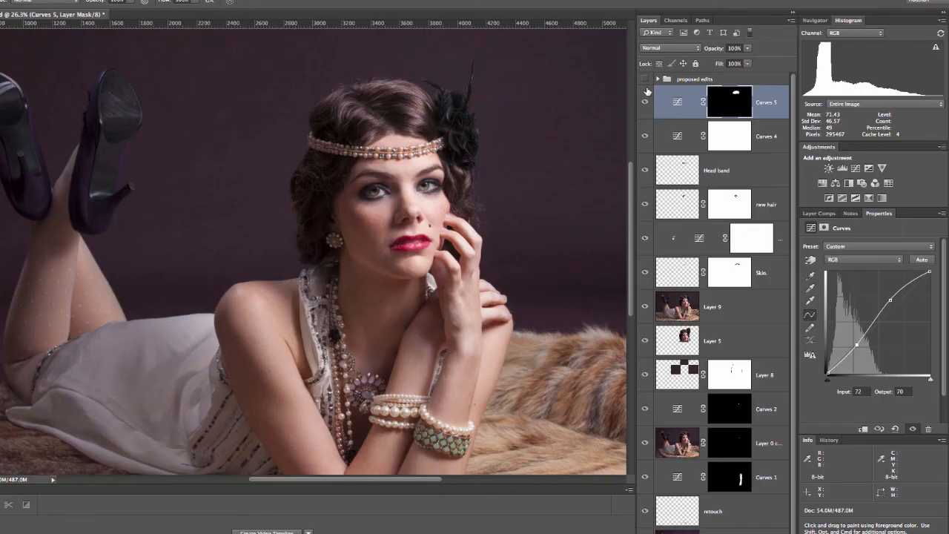
Show the proposed edits layer group to review the retouching notes over the portrait.
left_click(645, 79)
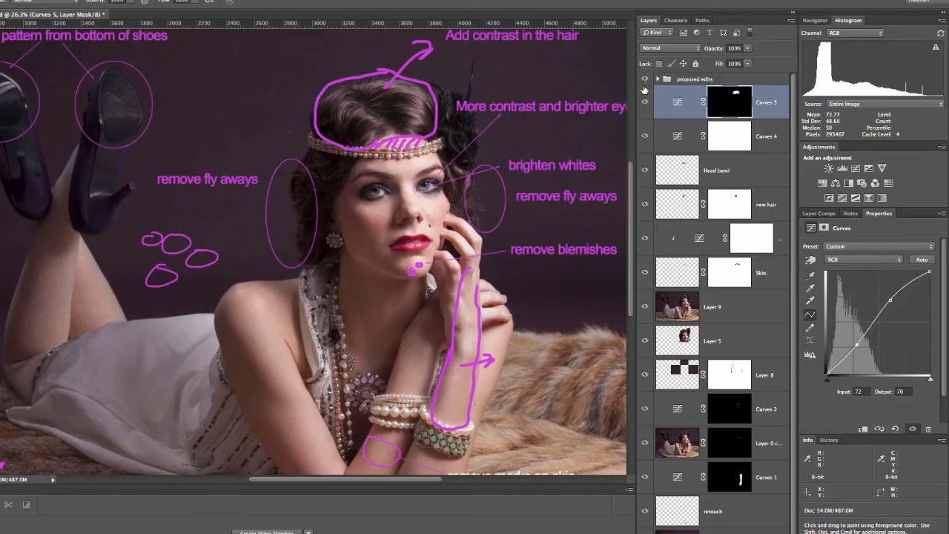